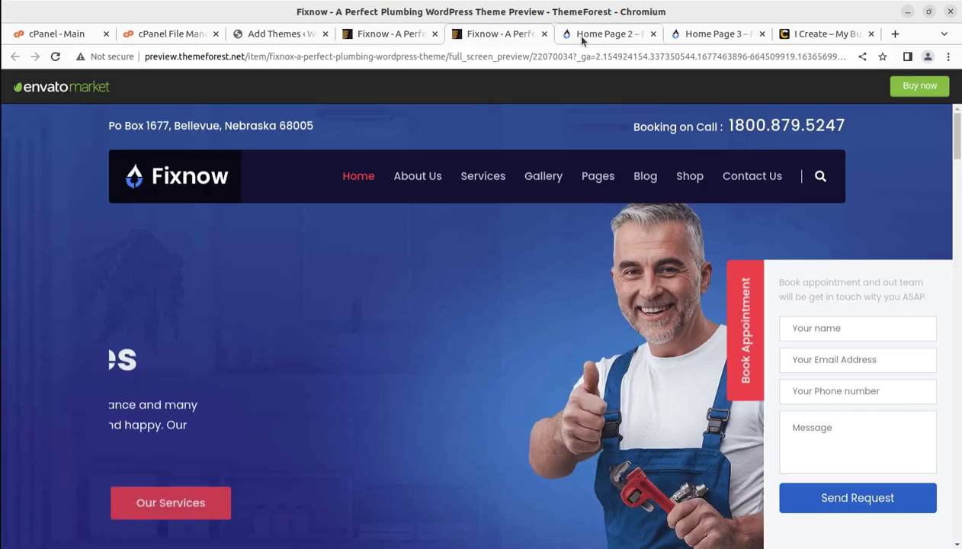
- View the Home Page 2 and Home Page 3 demos of the Fixnox theme
click(602, 34)
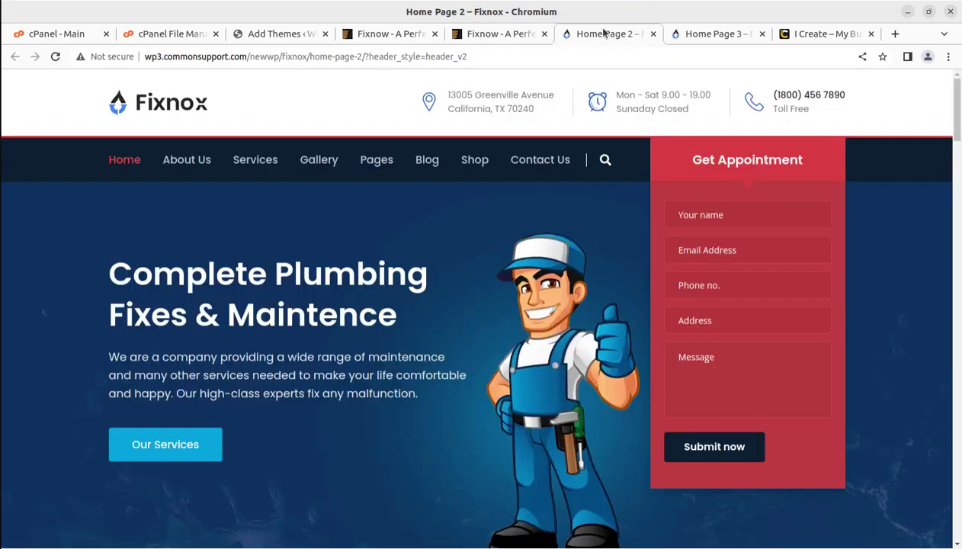
click(707, 34)
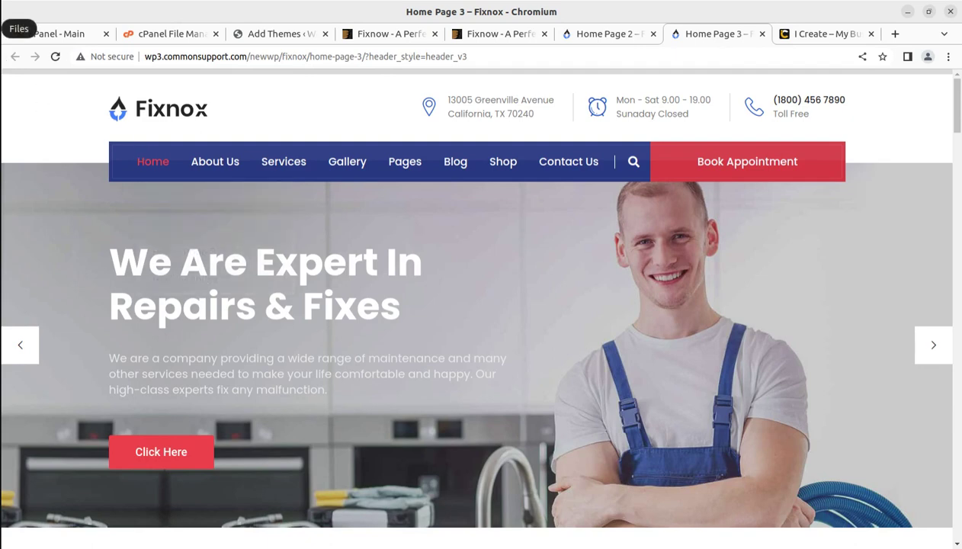
- Inspect the contents of the downloaded fixnox_v2.3 package, including its dummy-content folder, documentation folder and fixnox.zip, in the Files app
click(7, 28)
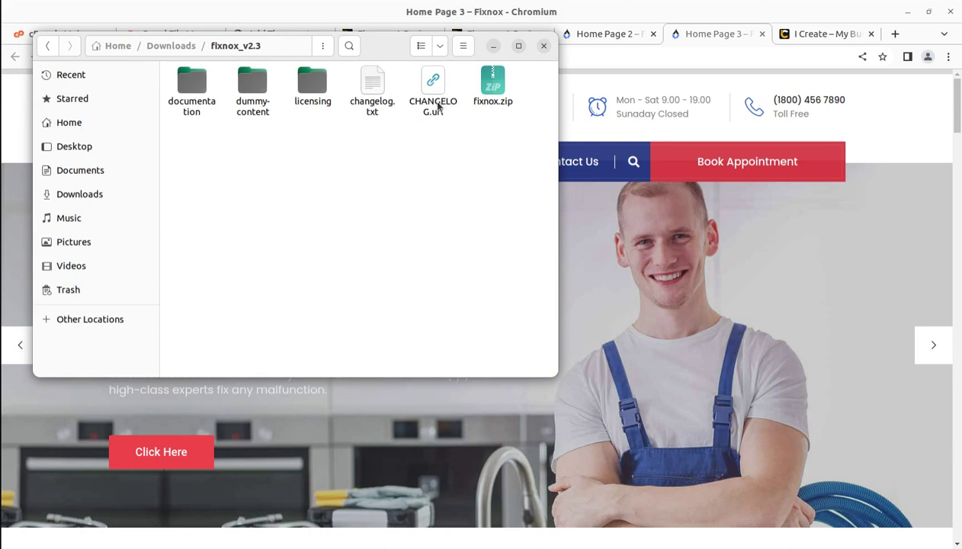
click(374, 103)
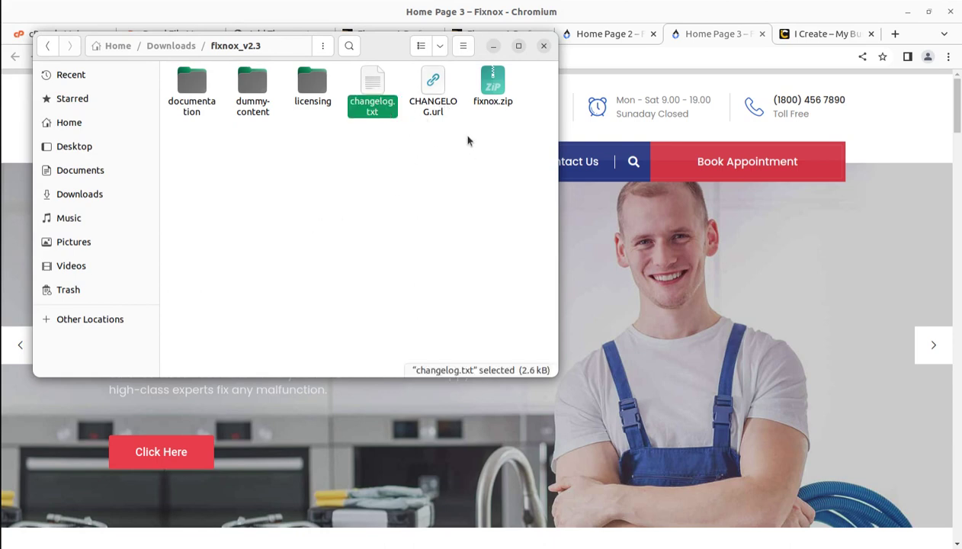
click(326, 95)
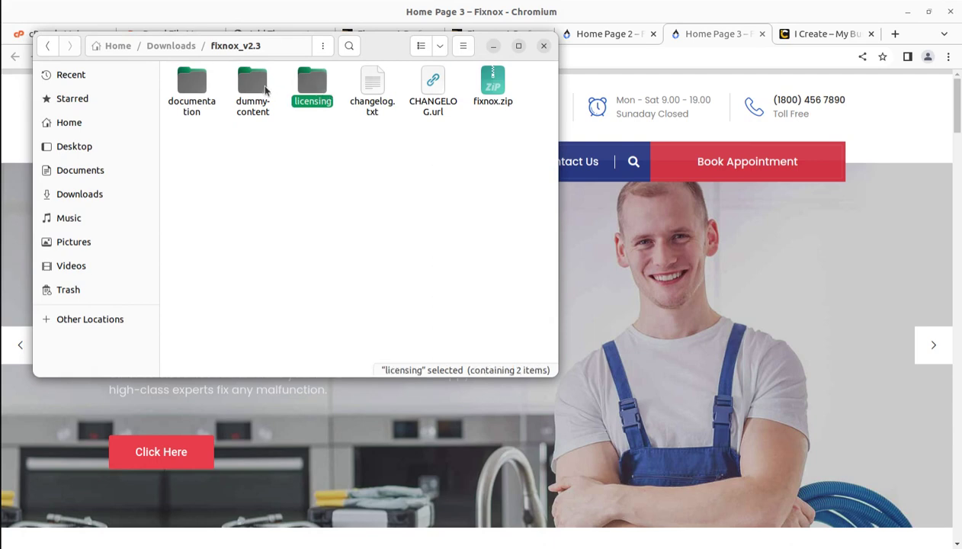
double_click(257, 85)
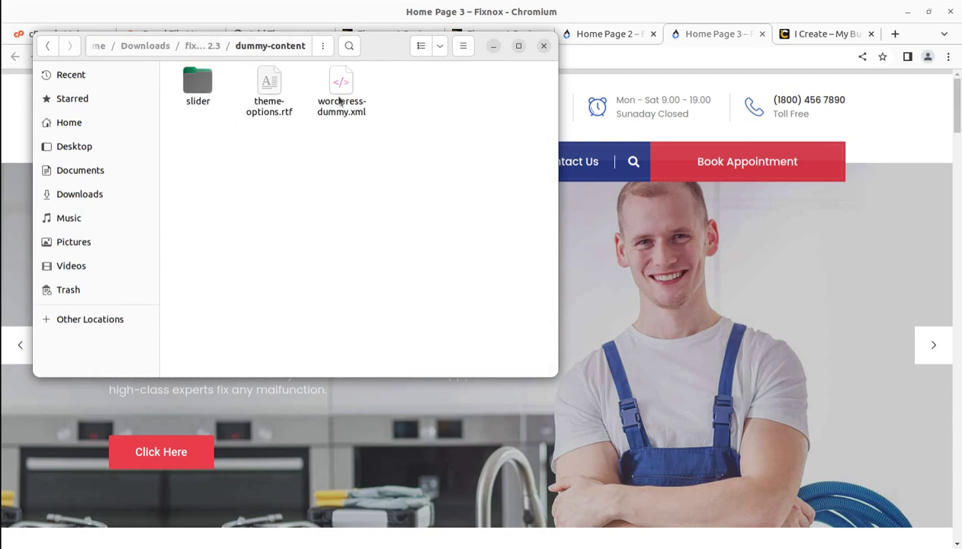
click(205, 47)
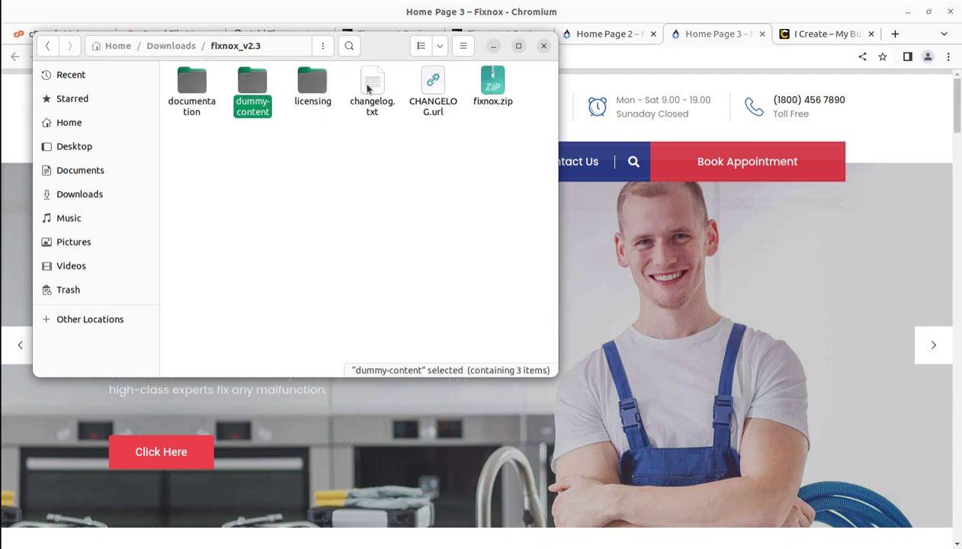
click(197, 87)
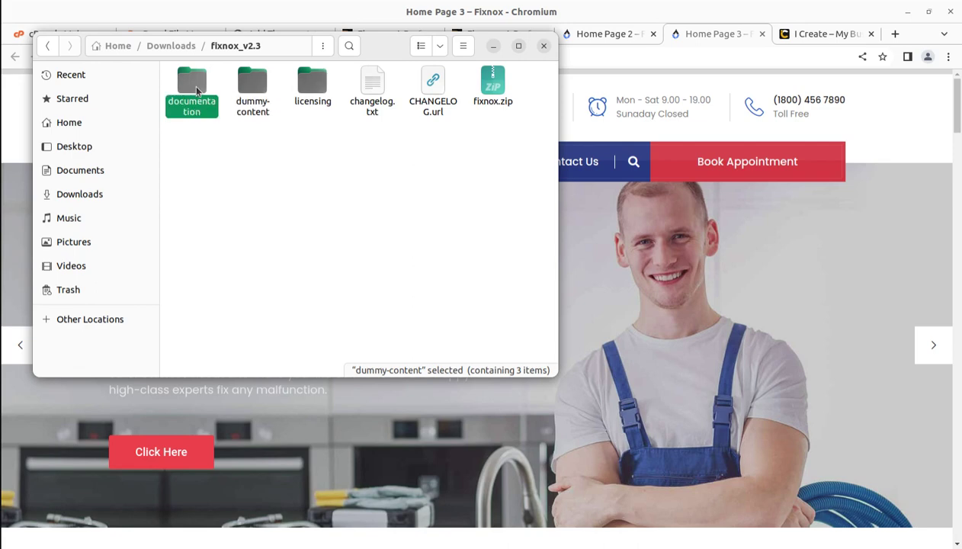
click(497, 91)
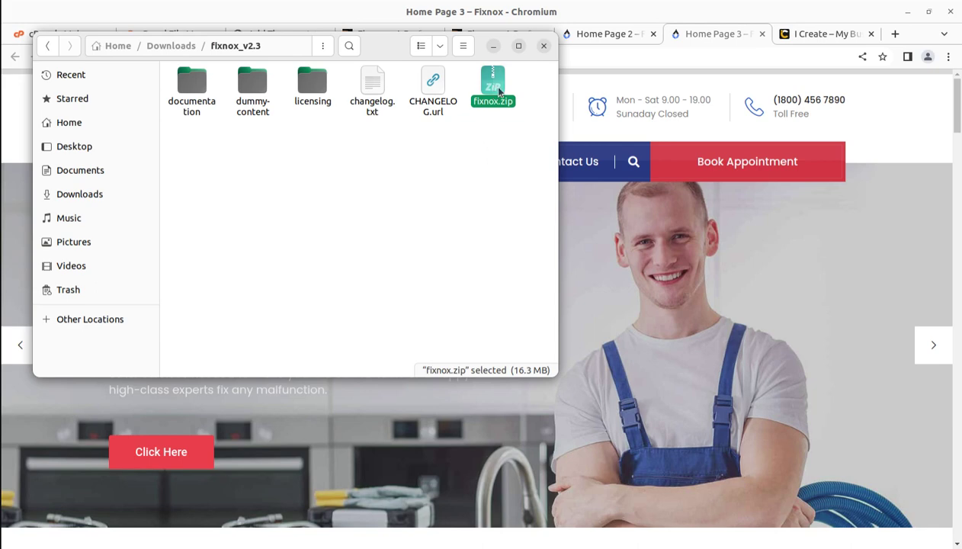
click(493, 46)
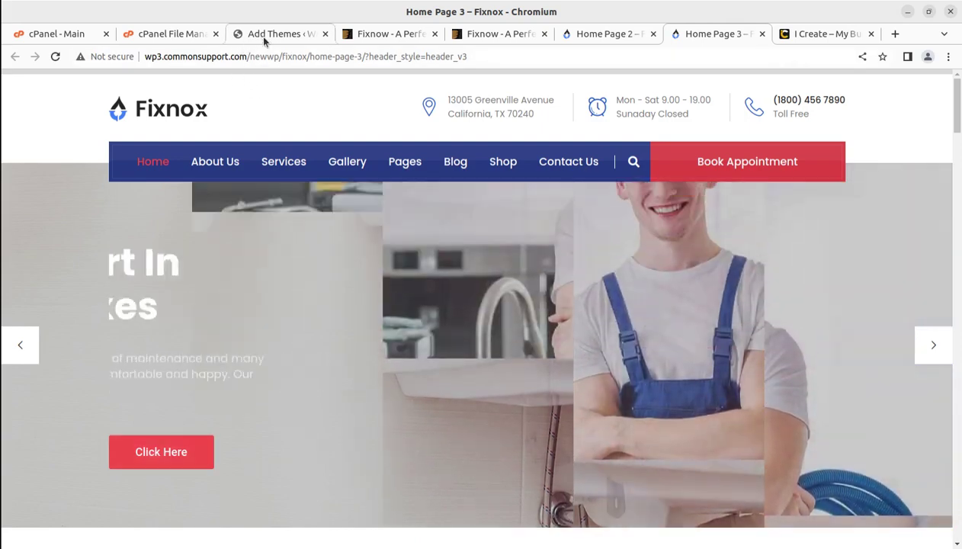
- Switch to the cPanel main page and look through its tool sections from Files down to Software
click(263, 35)
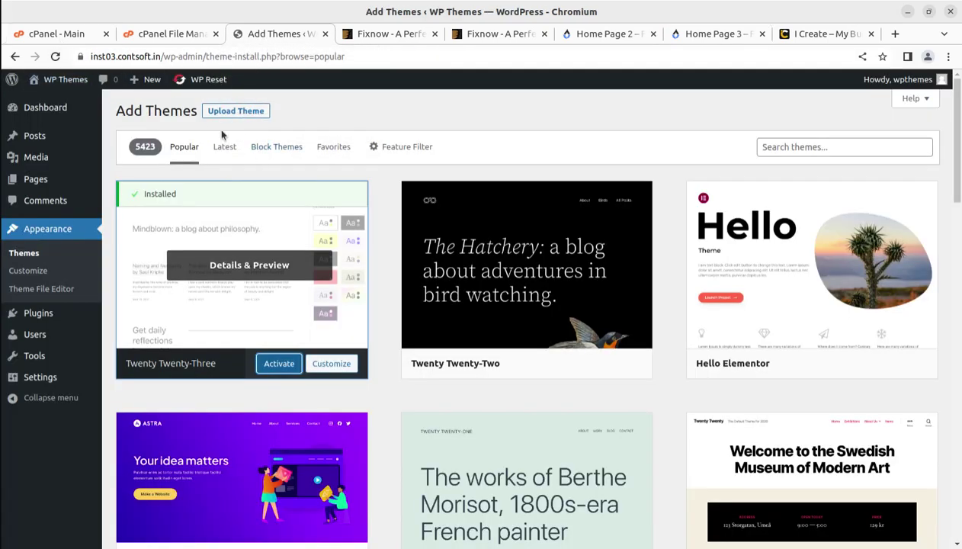
click(55, 34)
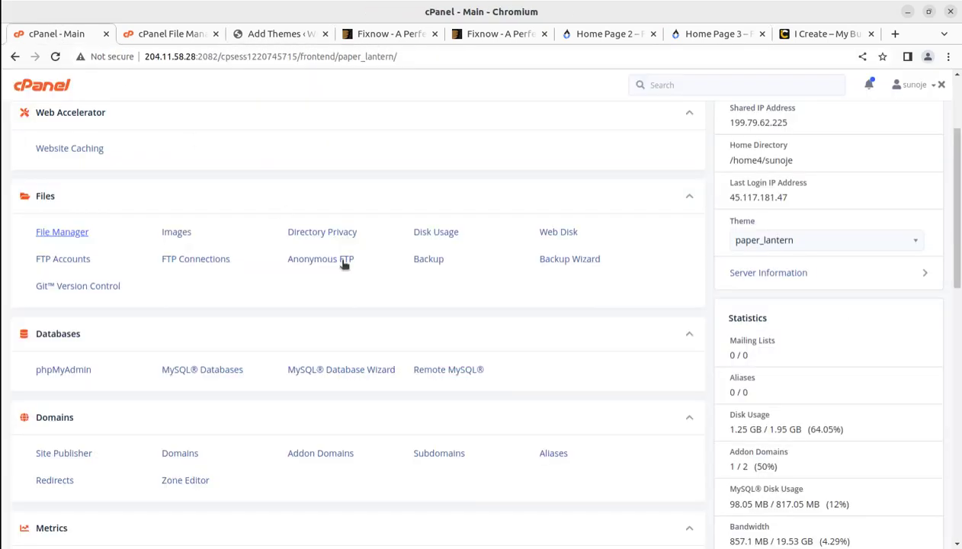
scroll(363, 310, up, 2)
scroll(371, 320, down, 2)
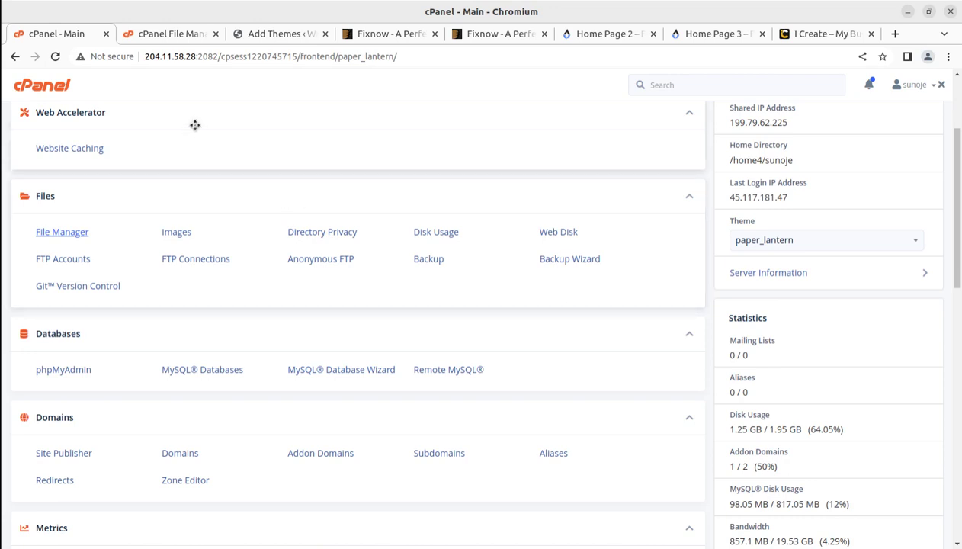
middle_click(360, 261)
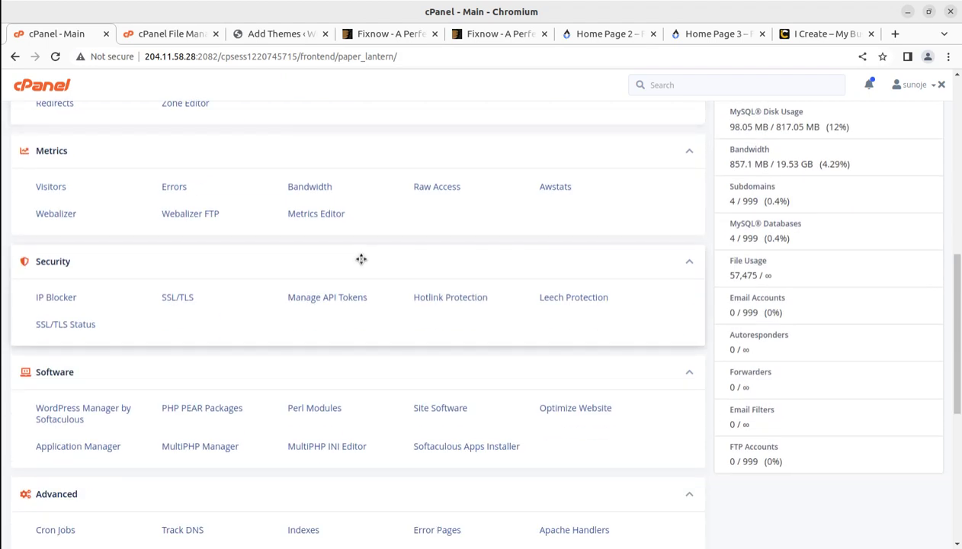
middle_click(361, 261)
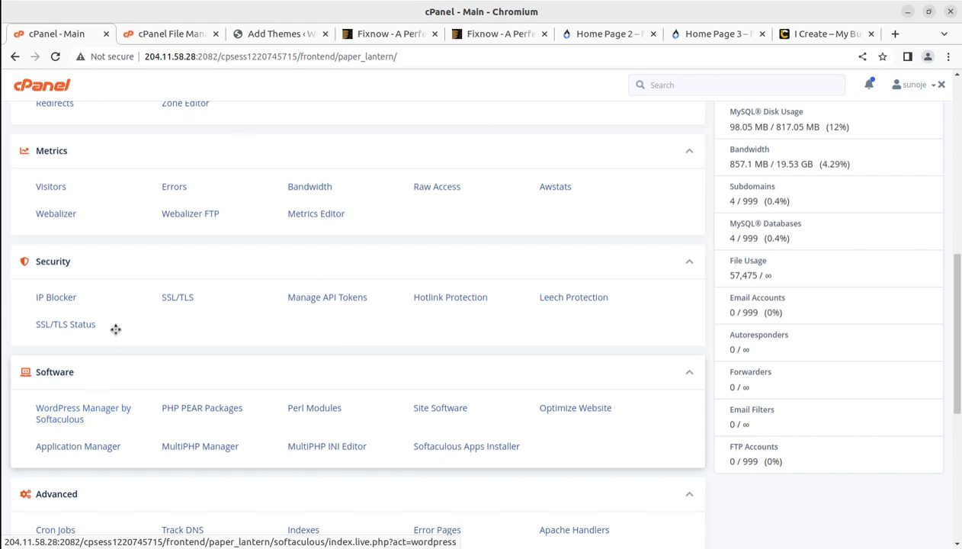
- Open the WordPress Dashboard of the WP Themes site and look over its home page
click(278, 35)
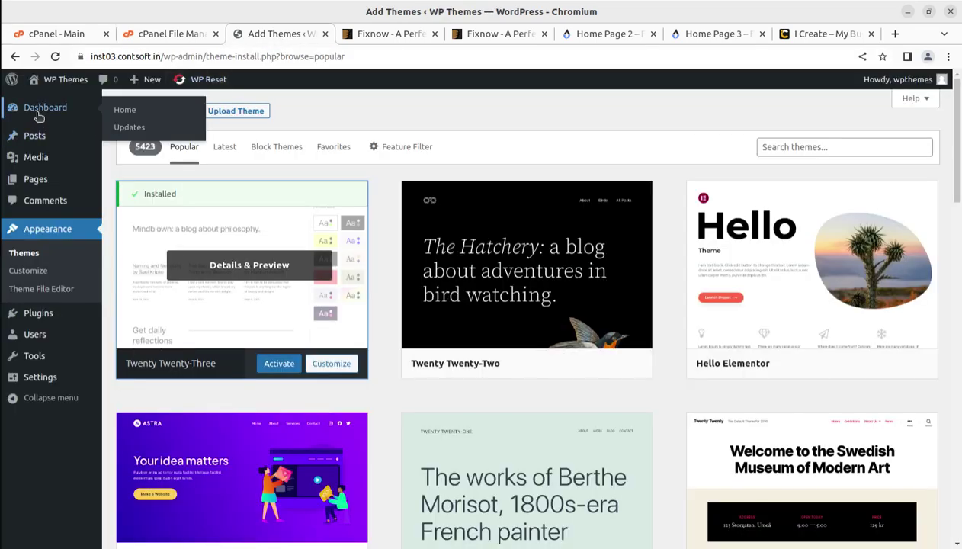
click(38, 113)
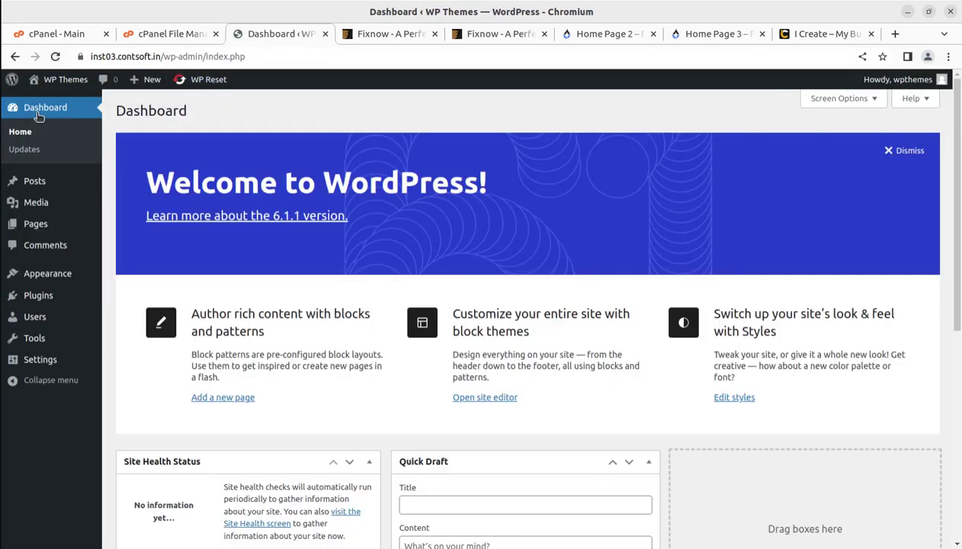
scroll(205, 364, down, 4)
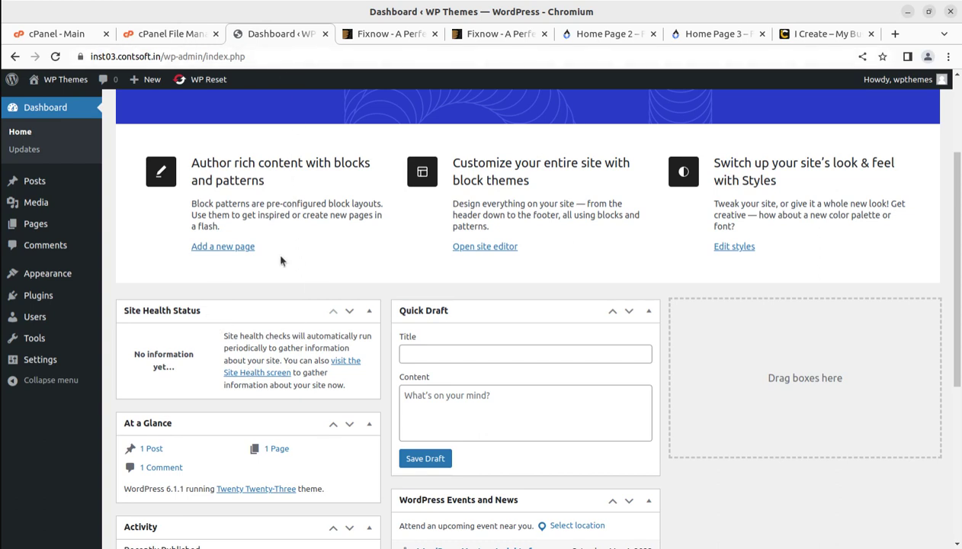
- Go to the WordPress themes page and open the theme upload option for adding a new theme
mouse_move(58, 279)
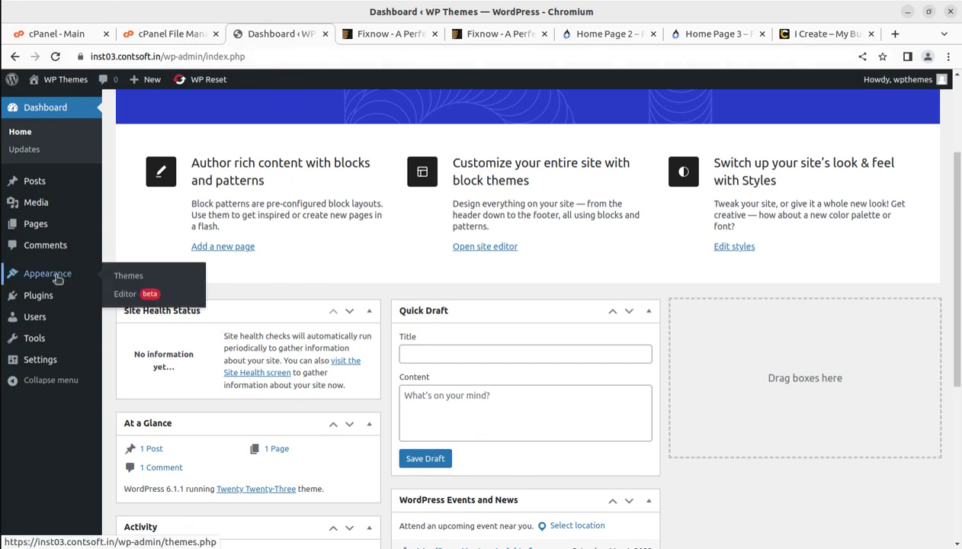
click(119, 281)
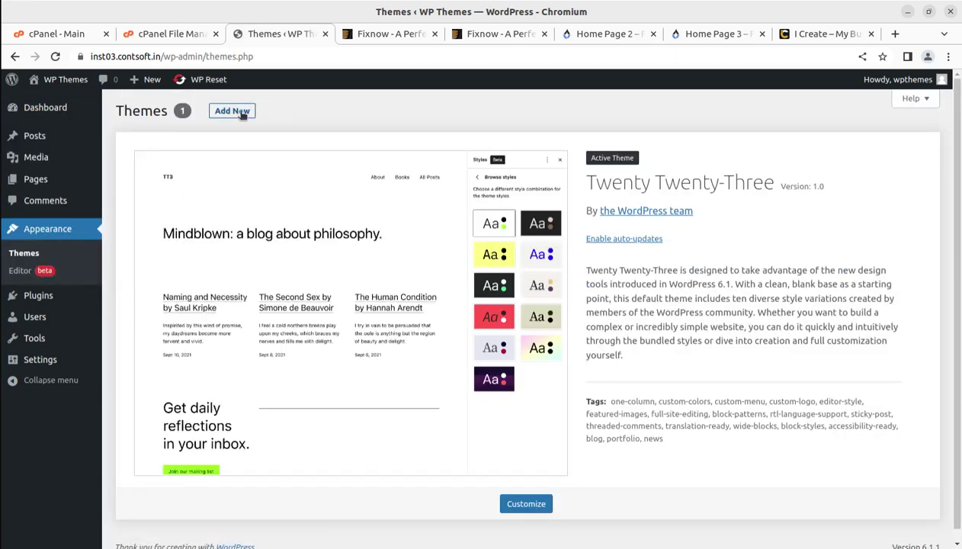
click(241, 112)
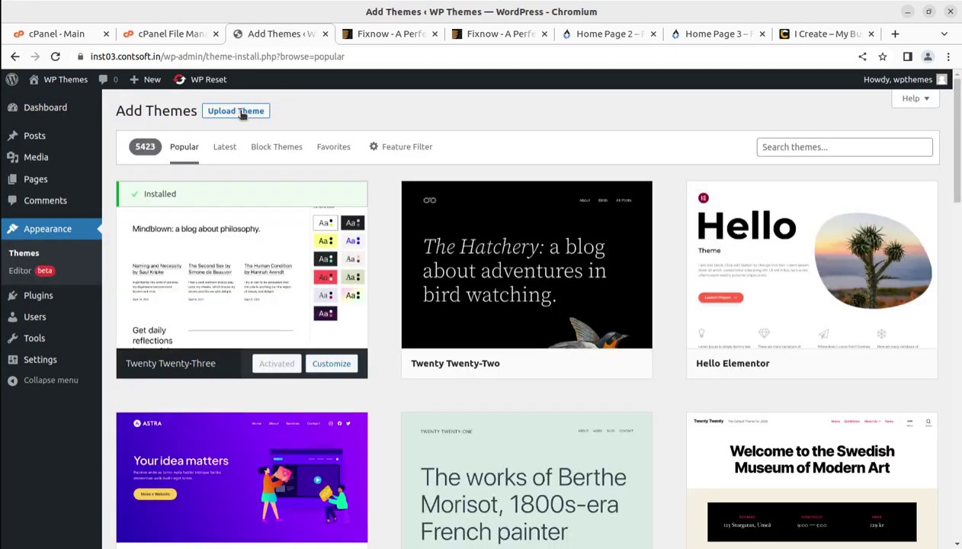
click(247, 117)
- Switch to the cPanel File Manager and check that the current folder path ends in wp-content/themes
click(151, 35)
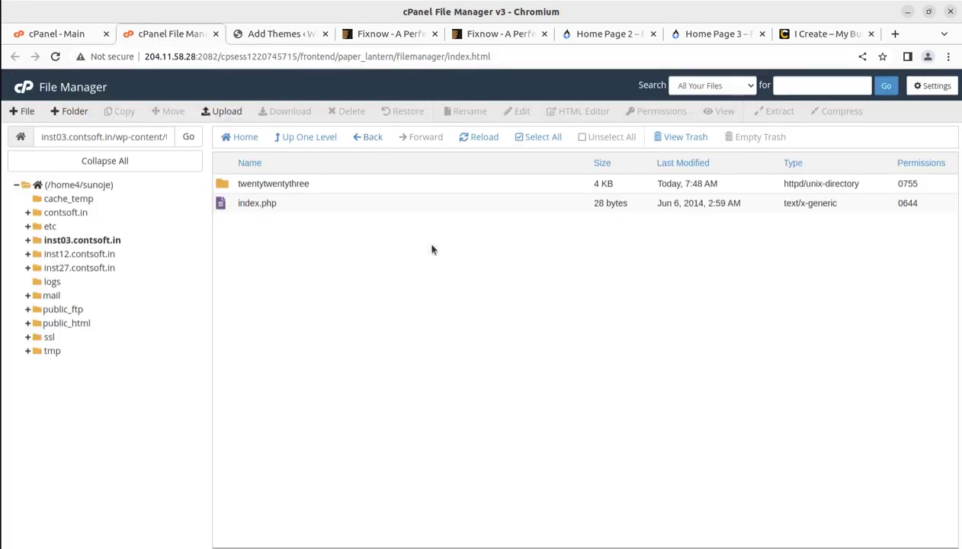
click(67, 36)
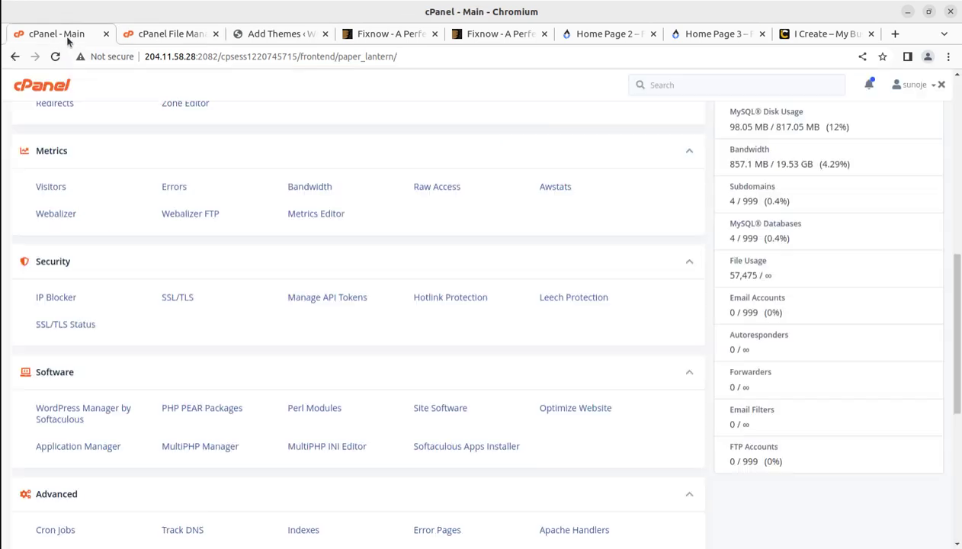
scroll(84, 396, up, 5)
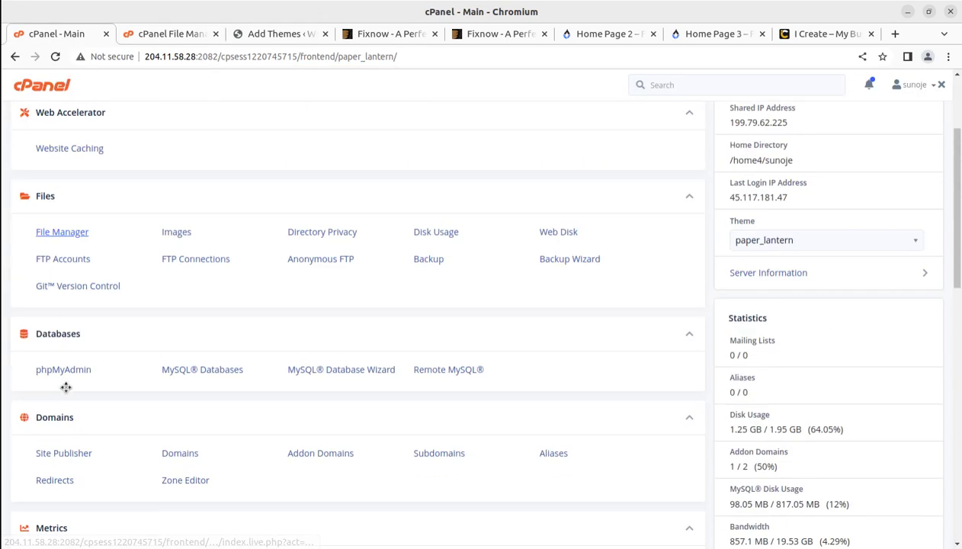
click(175, 35)
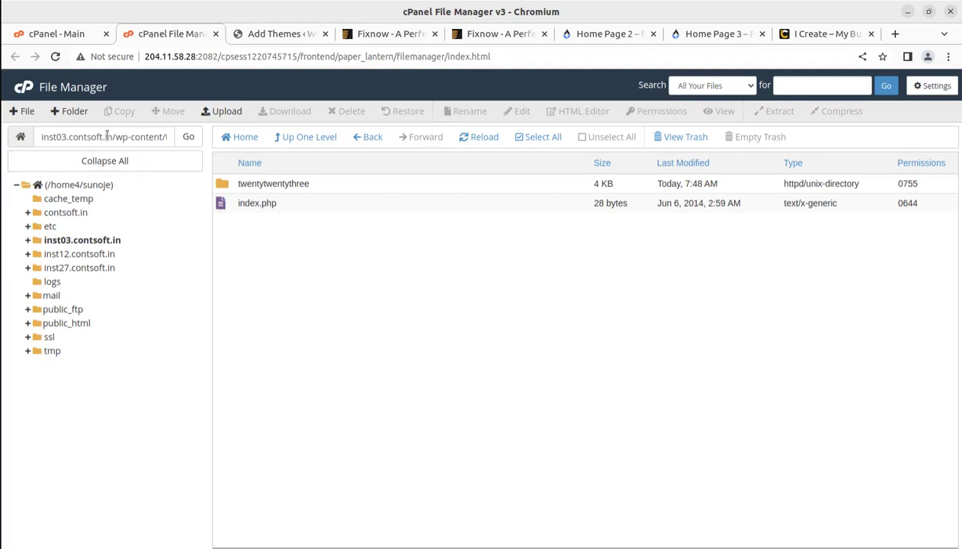
drag(118, 137, 183, 137)
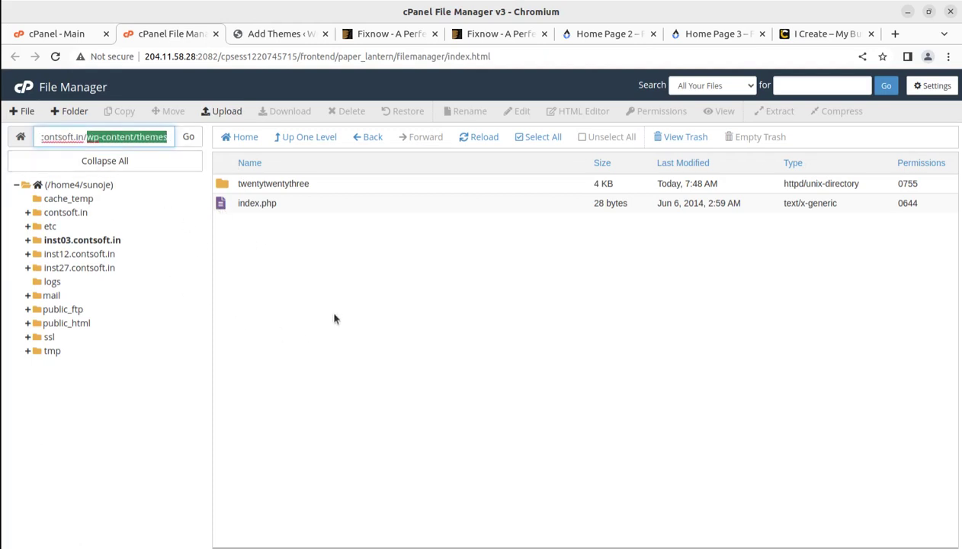
click(332, 314)
- Upload fixnox.zip from Downloads/fixnox_v2.3 to the inst03.contsoft.in/wp-content/themes folder and return to that folder
click(227, 111)
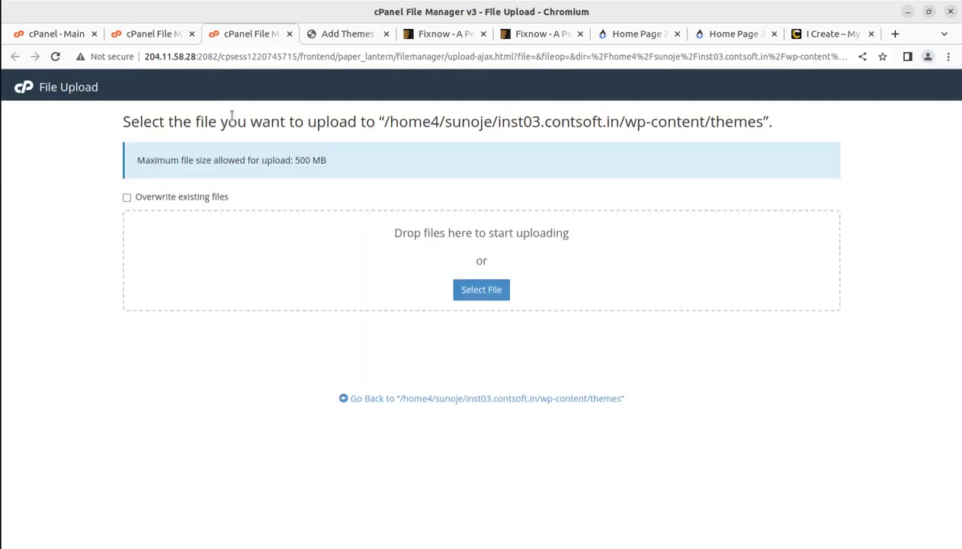
click(477, 289)
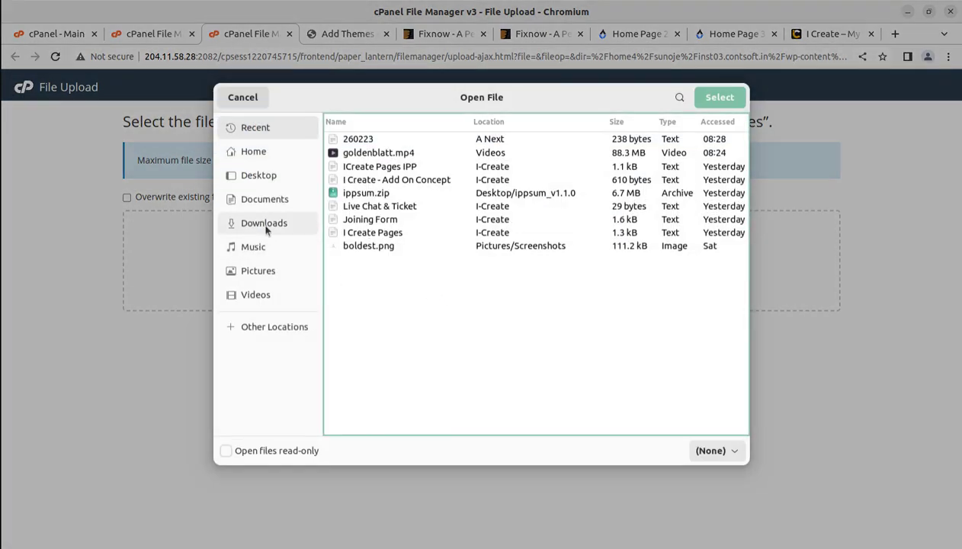
click(265, 223)
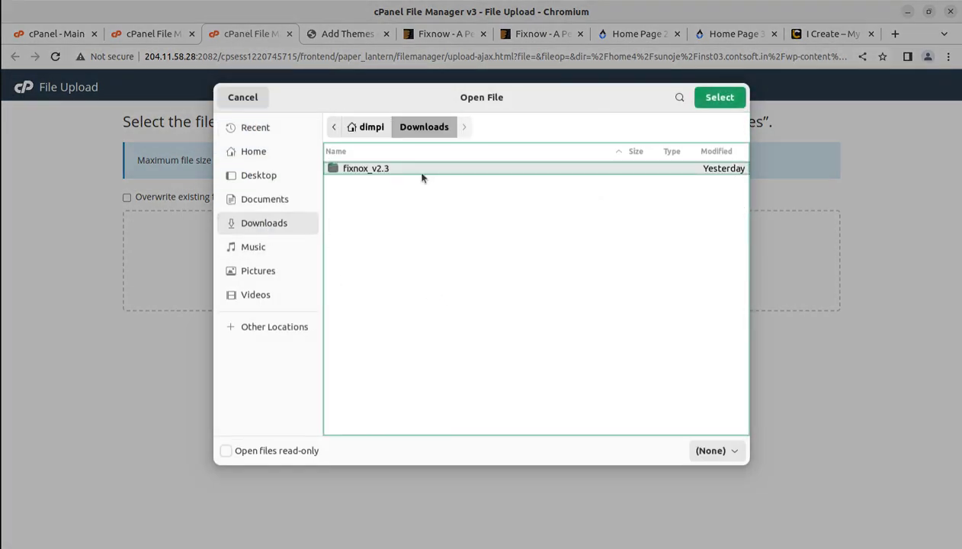
double_click(421, 174)
click(384, 222)
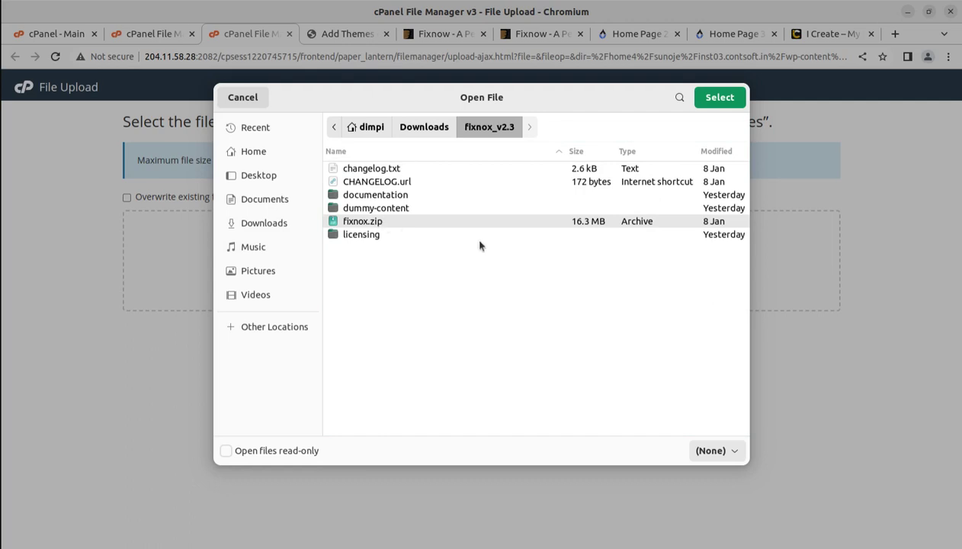
click(709, 99)
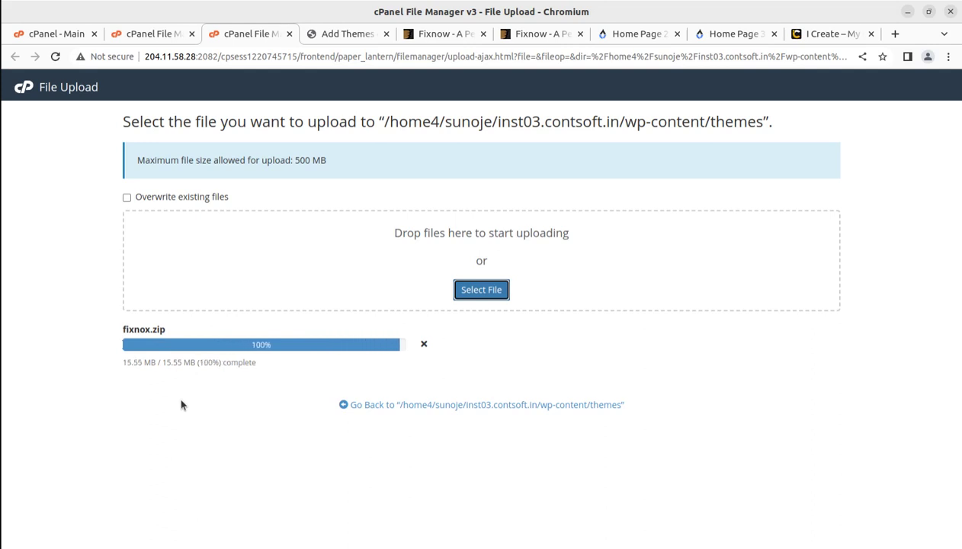
click(279, 348)
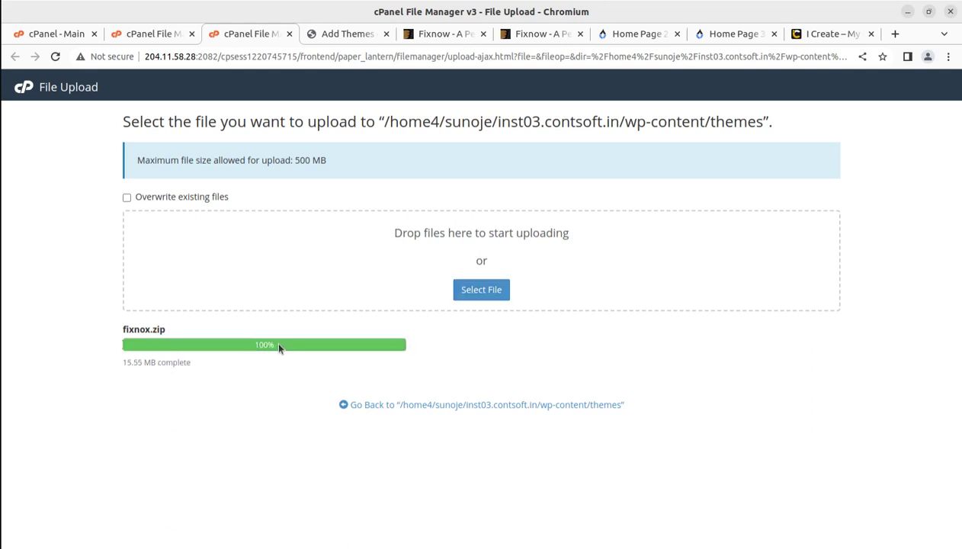
click(436, 405)
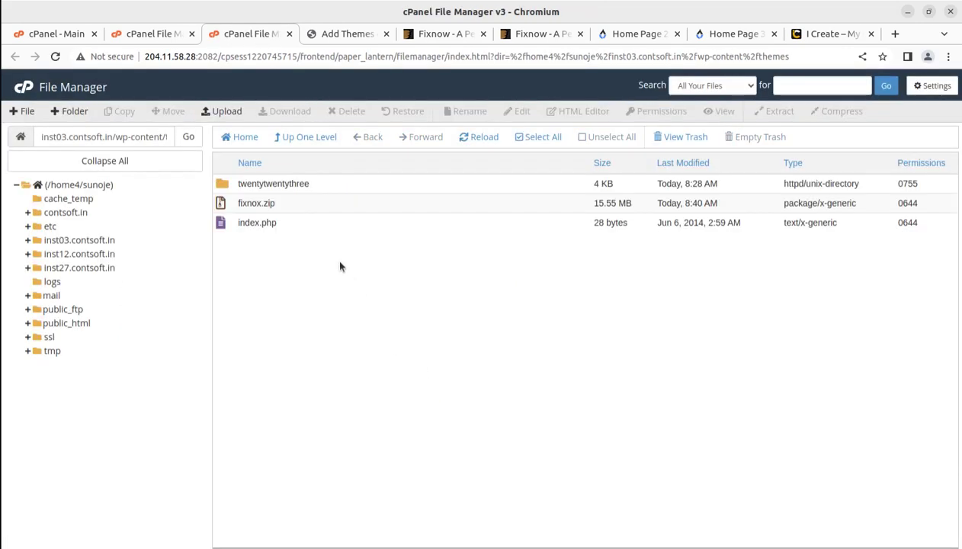
- Extract fixnox.zip inside the wp-content/themes folder
right_click(318, 206)
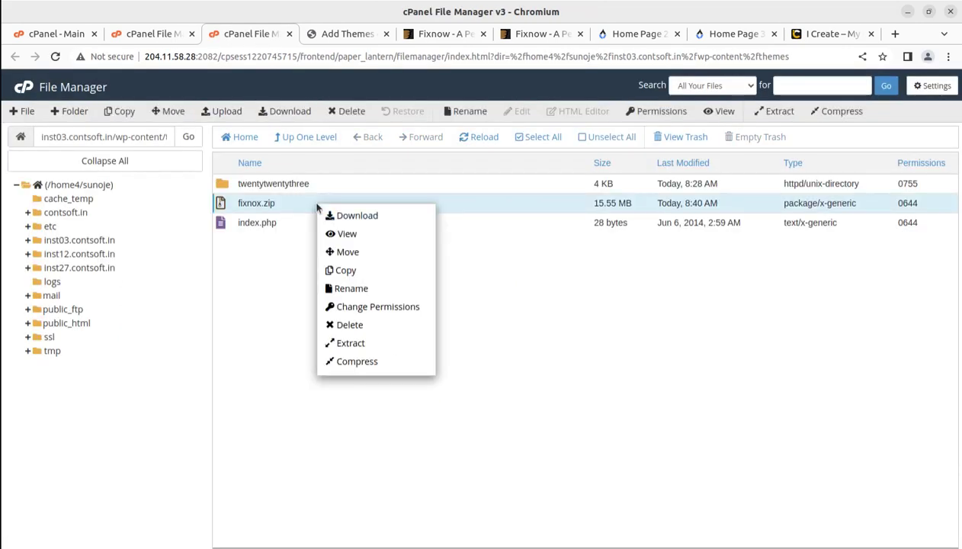
click(363, 344)
click(572, 374)
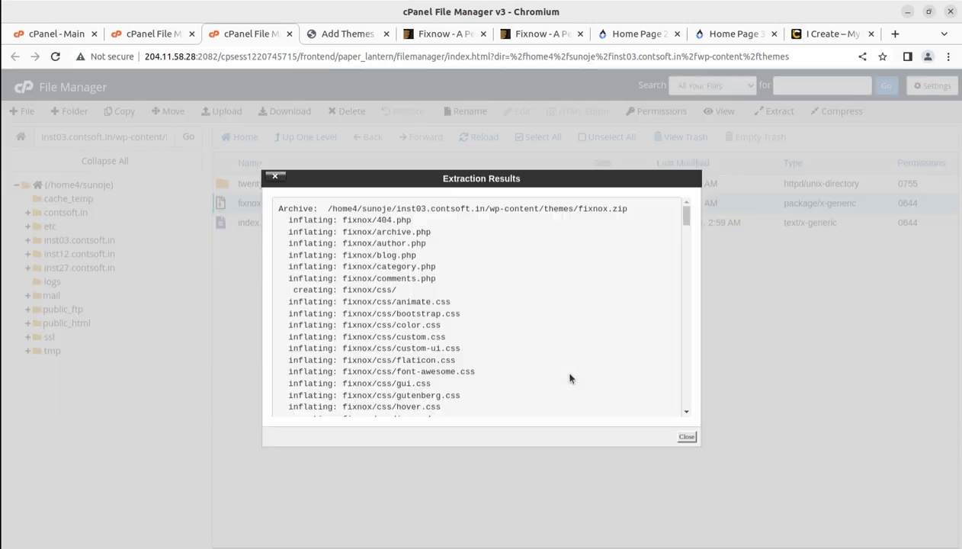
- Dismiss the extraction results, refresh the themes folder listing and select the extracted fixnox folder
click(682, 438)
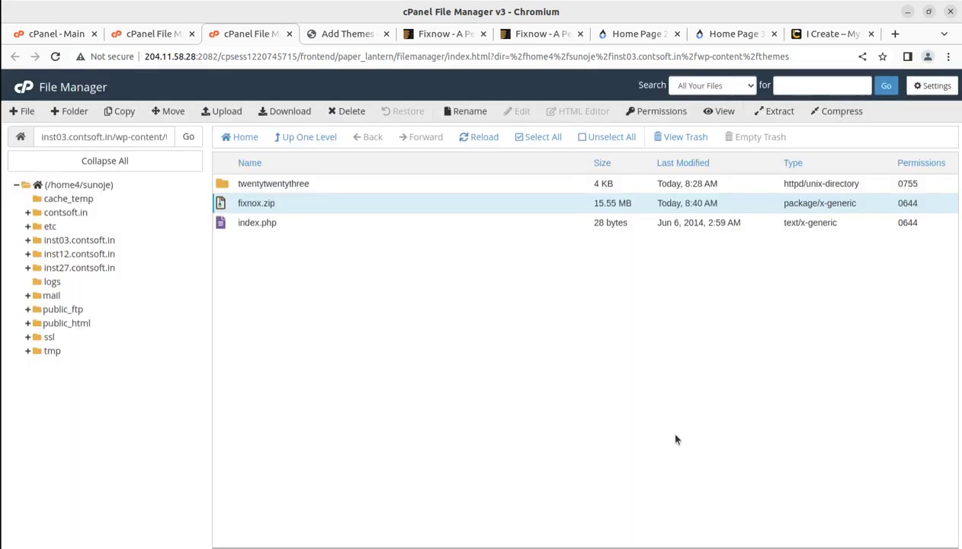
click(462, 137)
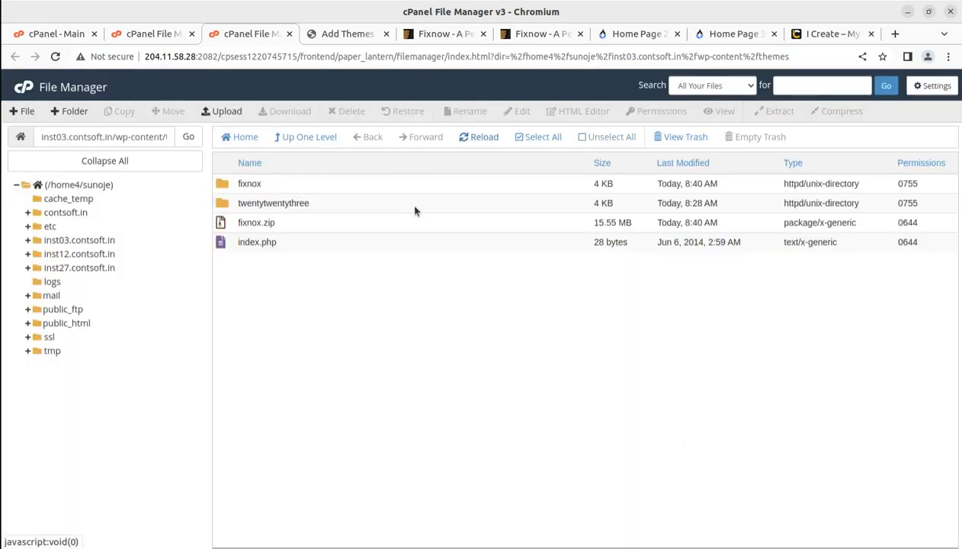
click(269, 192)
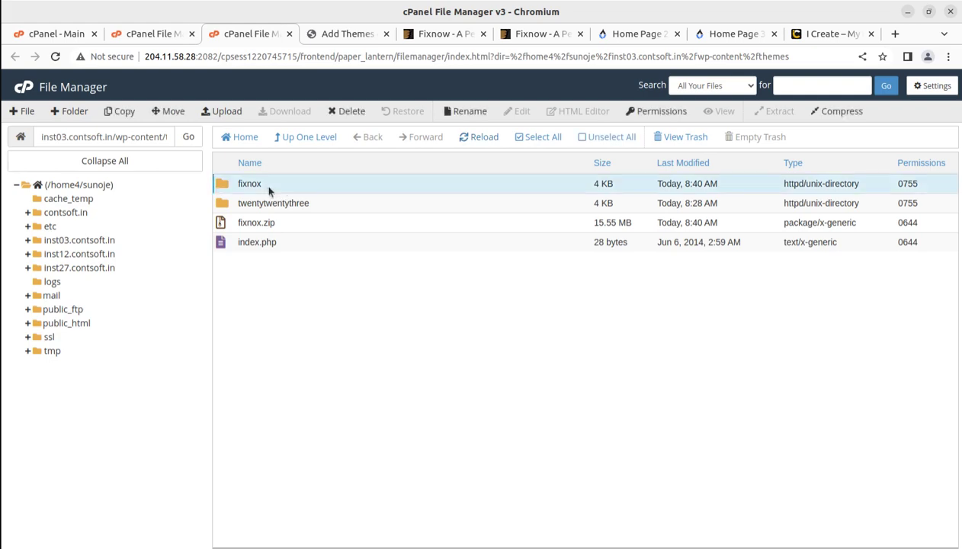
- Check the theme's name in the title of its ThemeForest item page, and return to the cPanel File Manager
click(421, 33)
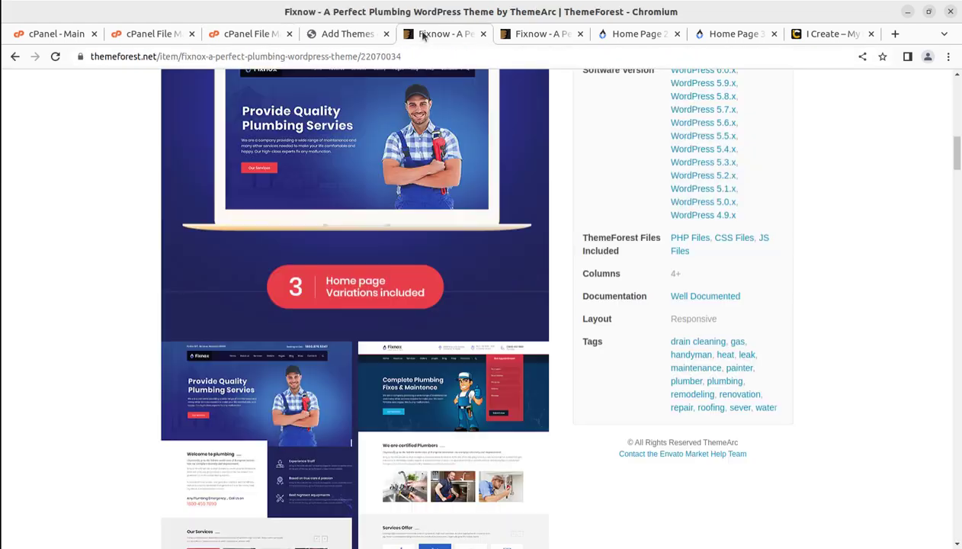
scroll(248, 247, up, 15)
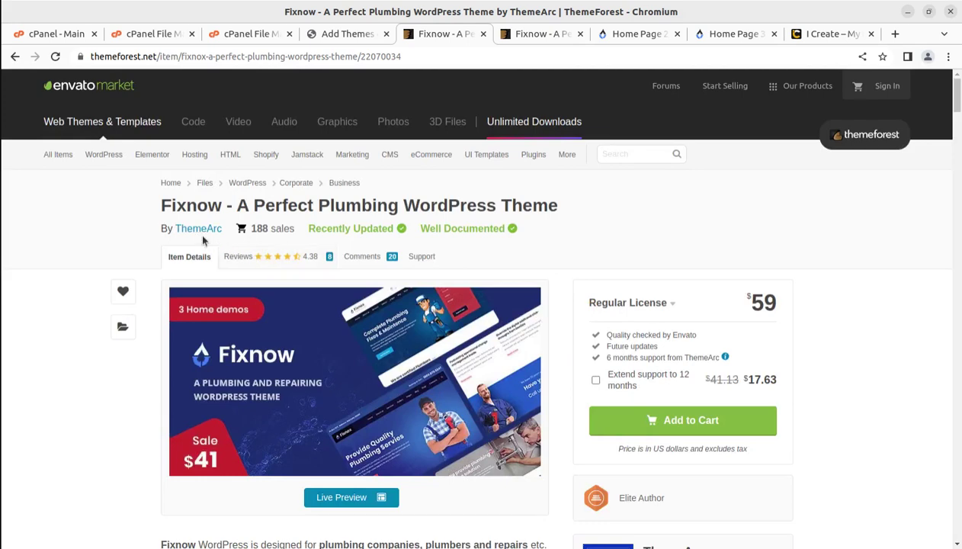
drag(161, 205, 219, 212)
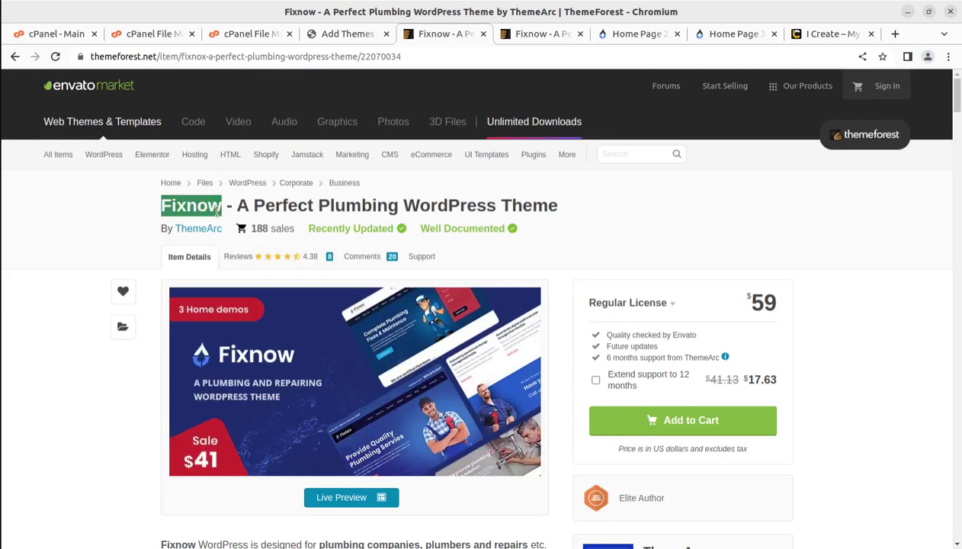
click(241, 35)
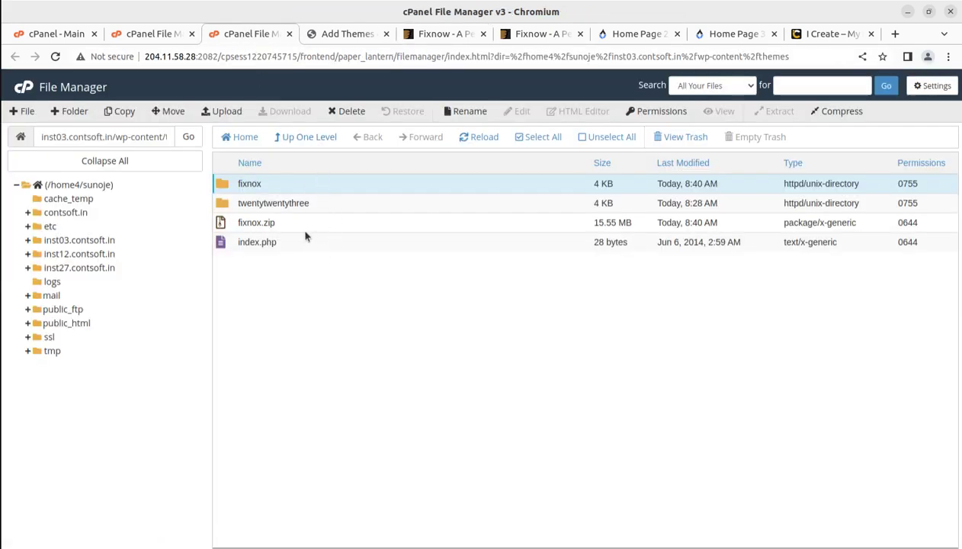
- Look through the contents of the extracted fixnox folder and go back up to the themes folder
double_click(290, 188)
scroll(307, 251, down, 3)
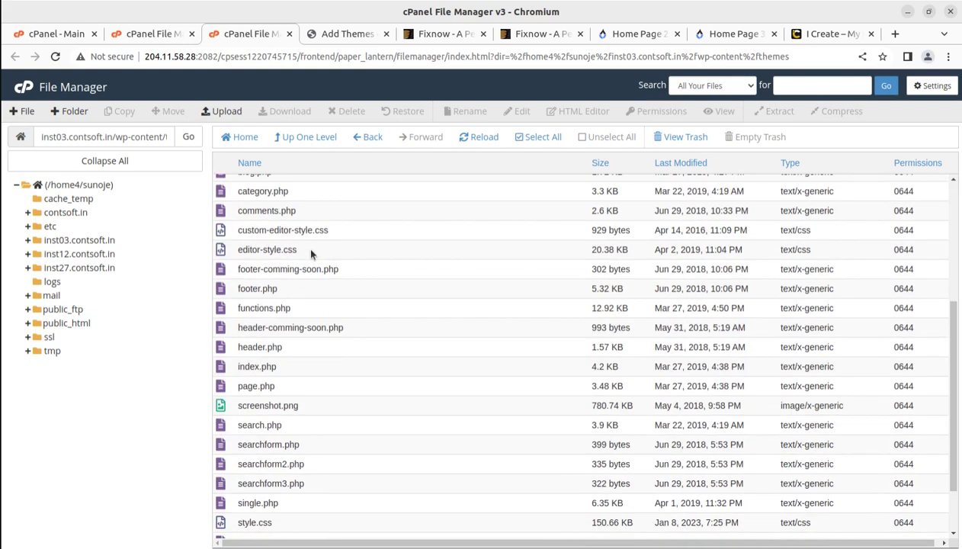
scroll(311, 254, down, 2)
scroll(310, 255, up, 5)
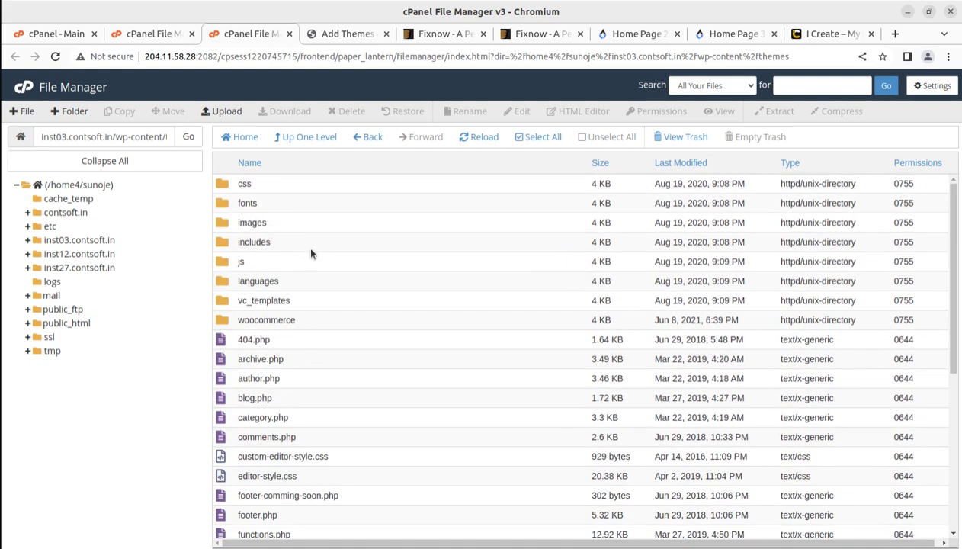
click(304, 138)
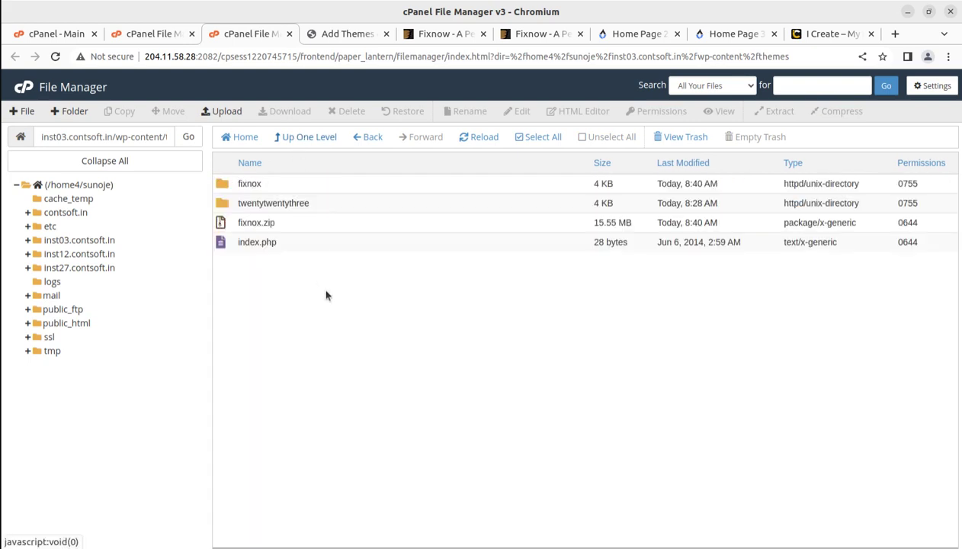
- Permanently delete fixnox.zip from the themes folder, skipping the trash
click(294, 221)
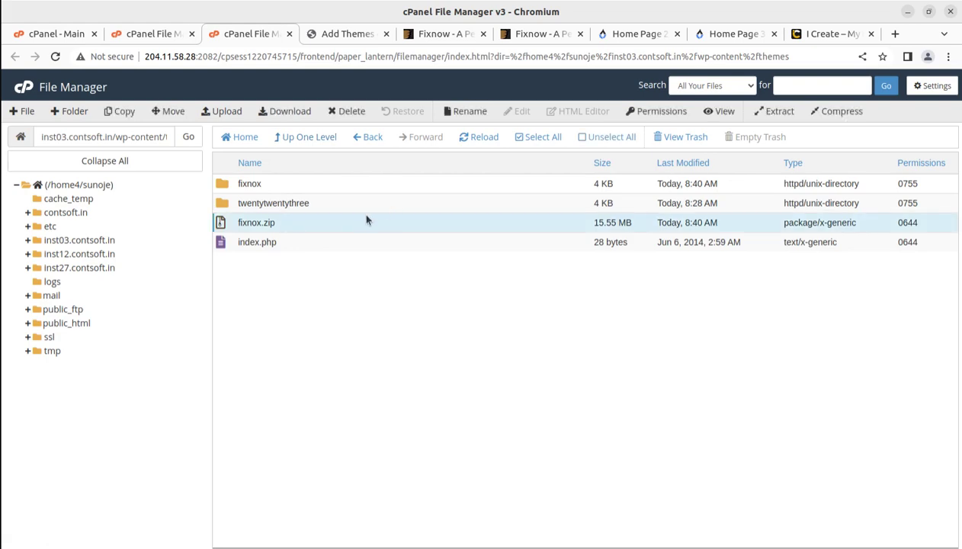
click(337, 113)
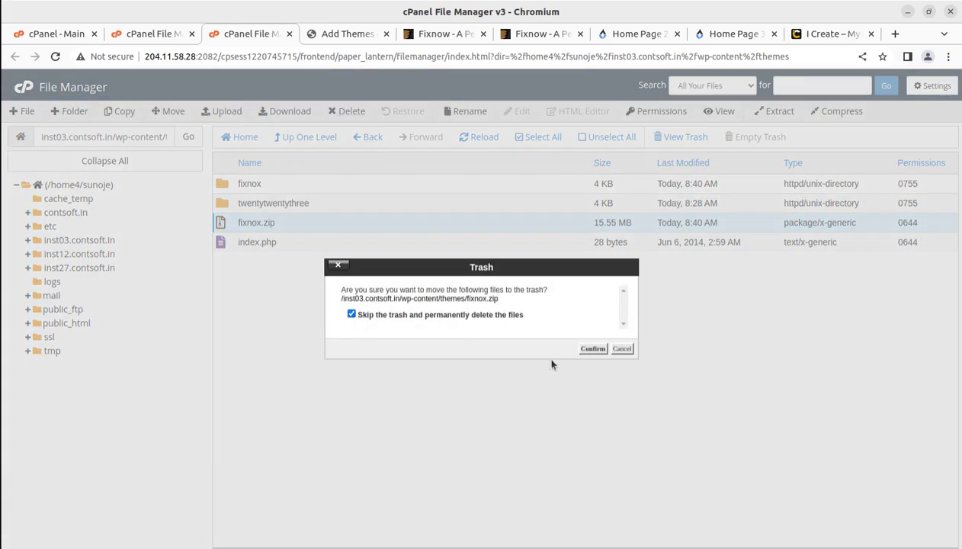
click(592, 349)
- Switch to the WordPress admin and open the details of the Fixnox theme among the installed themes
click(347, 34)
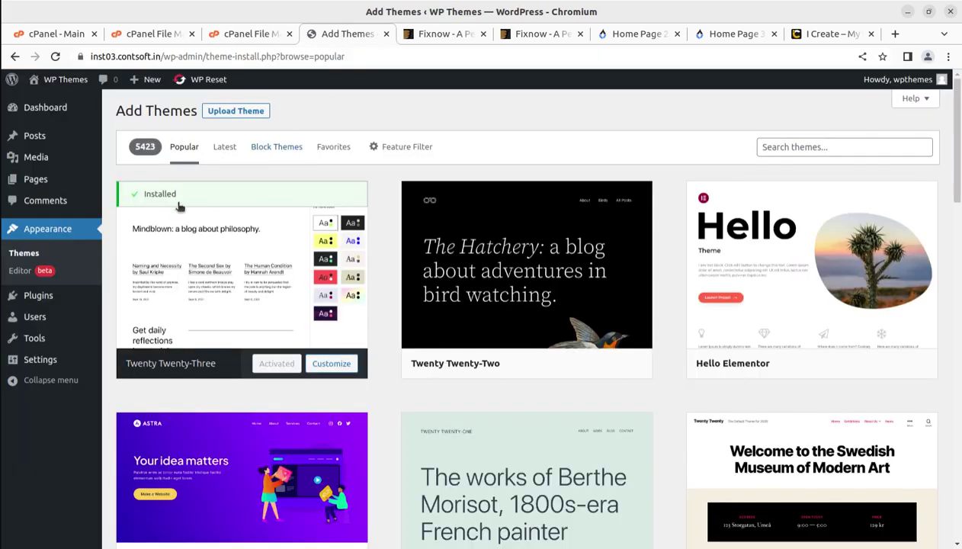
click(35, 256)
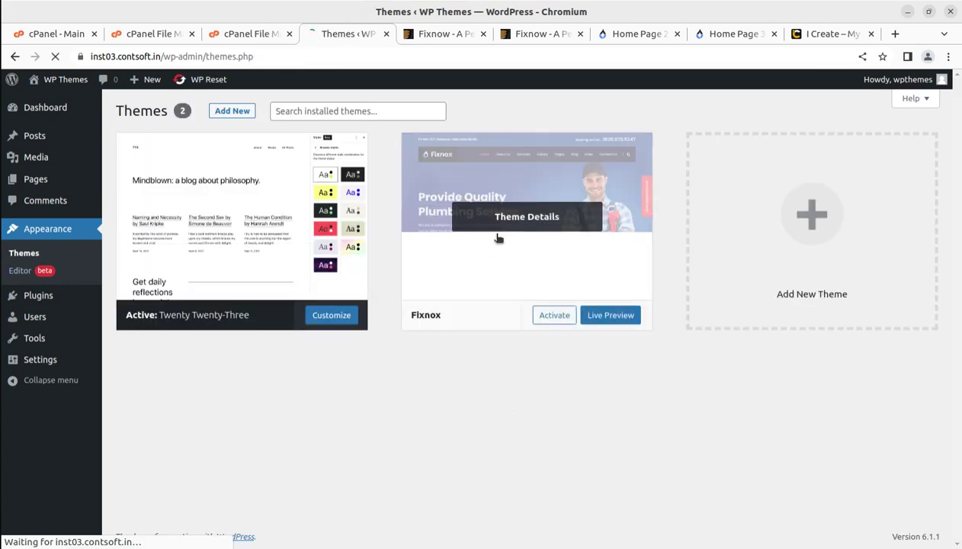
mouse_move(478, 254)
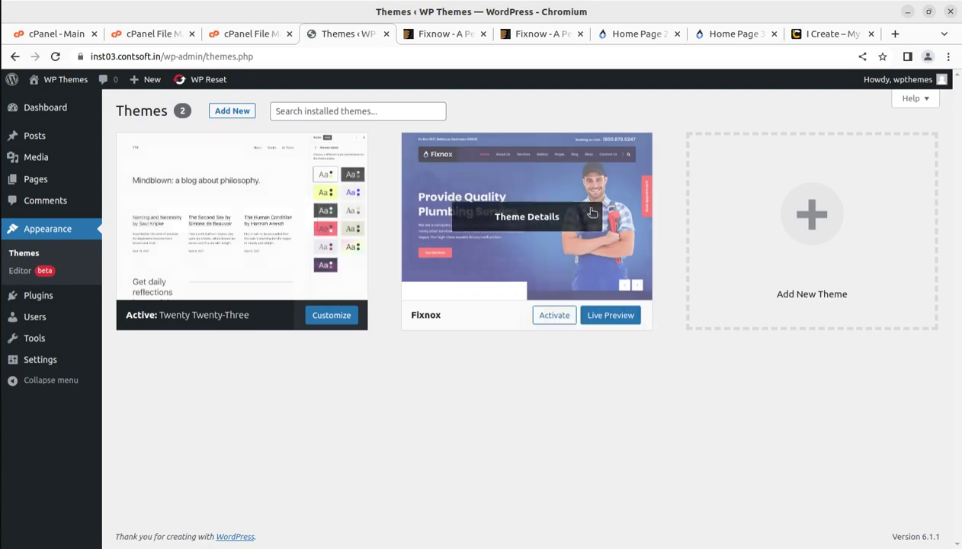
click(516, 225)
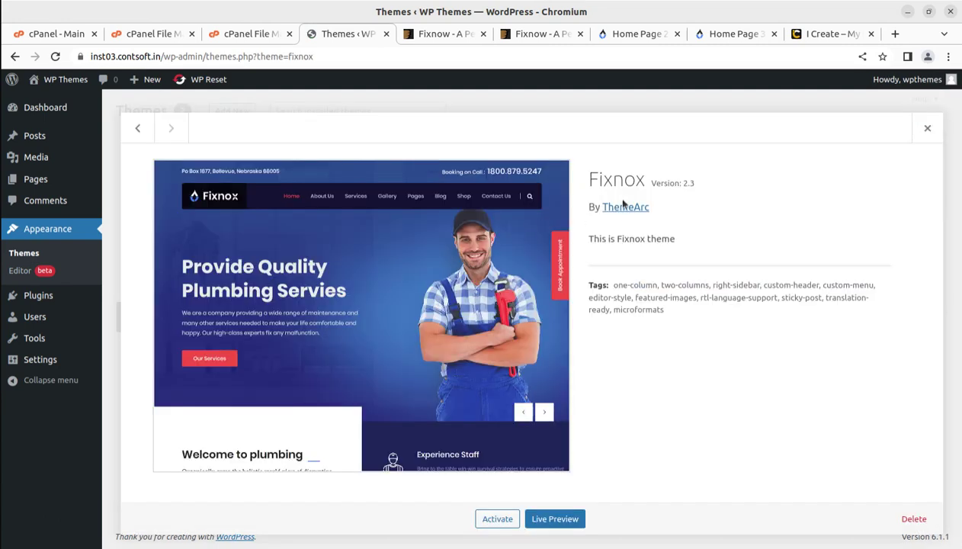
- Check the name, description and version given in the Fixnox theme details
drag(590, 180, 645, 183)
click(695, 192)
drag(585, 246, 679, 246)
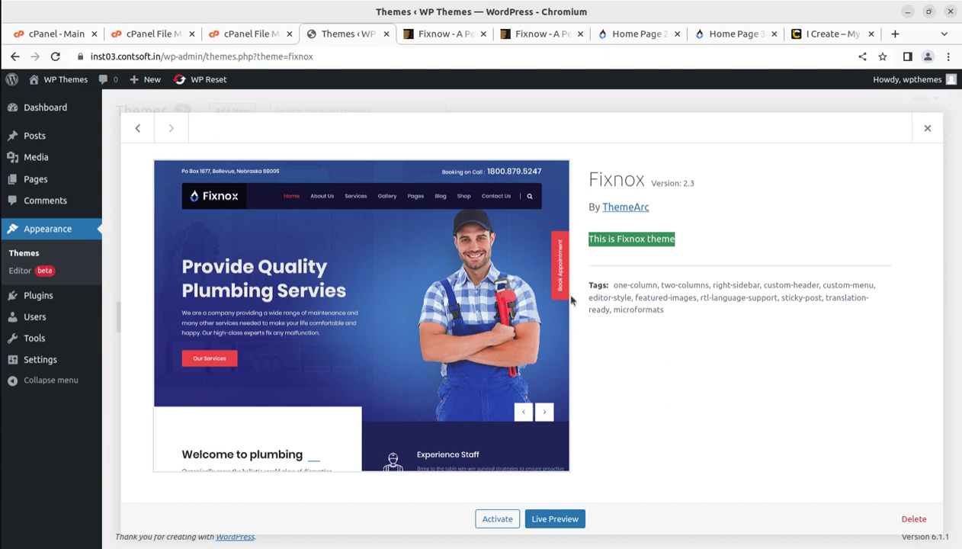
drag(657, 182, 705, 189)
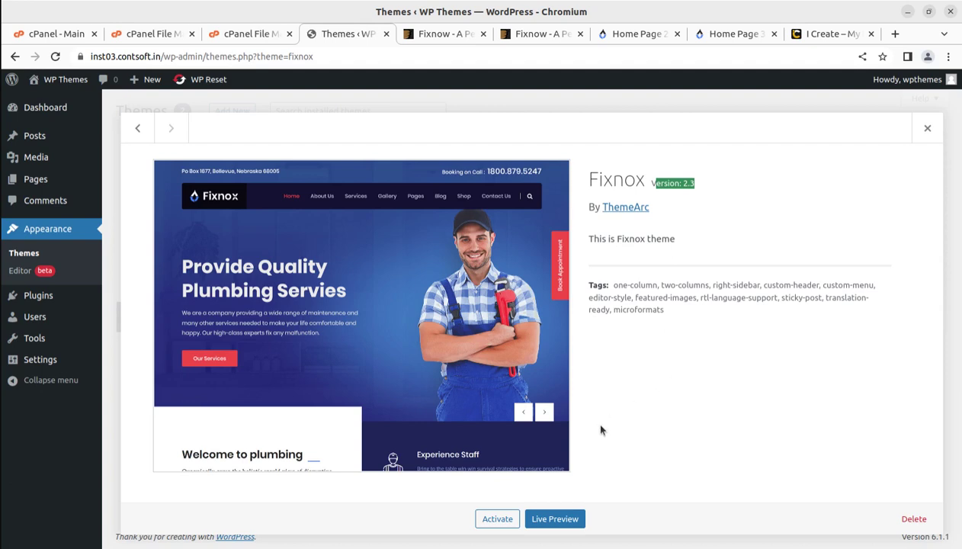
- Activate the Fixnox theme and begin installing its required plugins
click(491, 526)
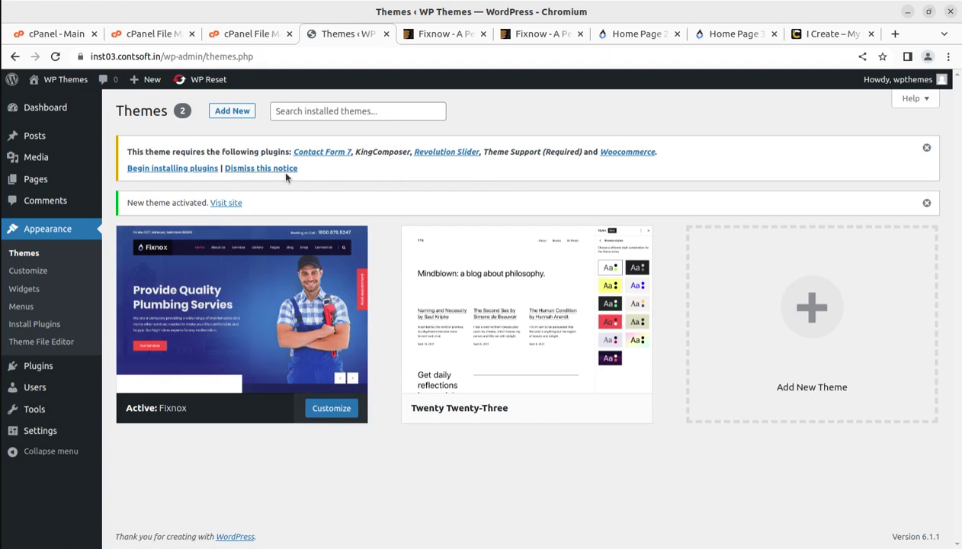
click(177, 169)
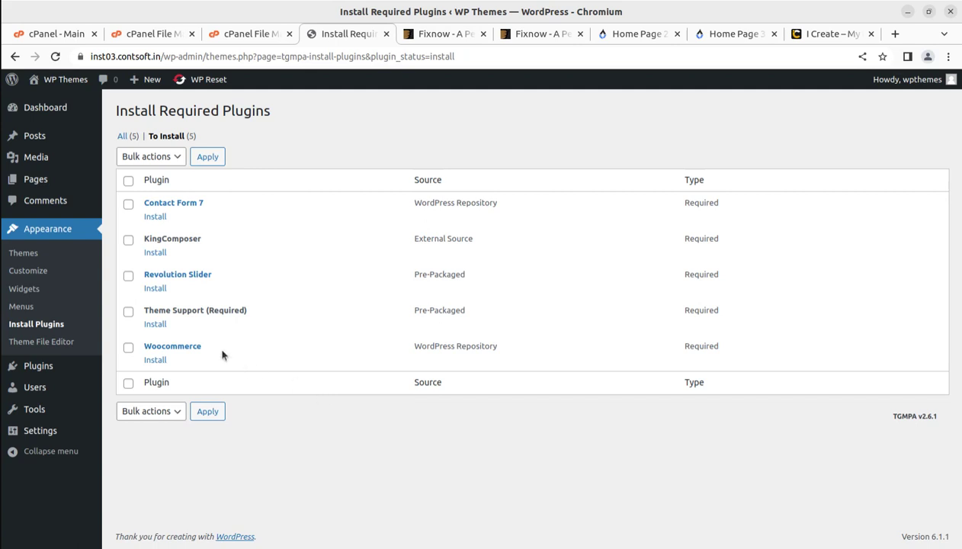
- Review the required plugins in the list: KingComposer, Revolution Slider, Contact Form 7, Theme Support and Woocommerce
mouse_move(158, 244)
mouse_down()
mouse_move(145, 252)
mouse_move(144, 238)
mouse_up()
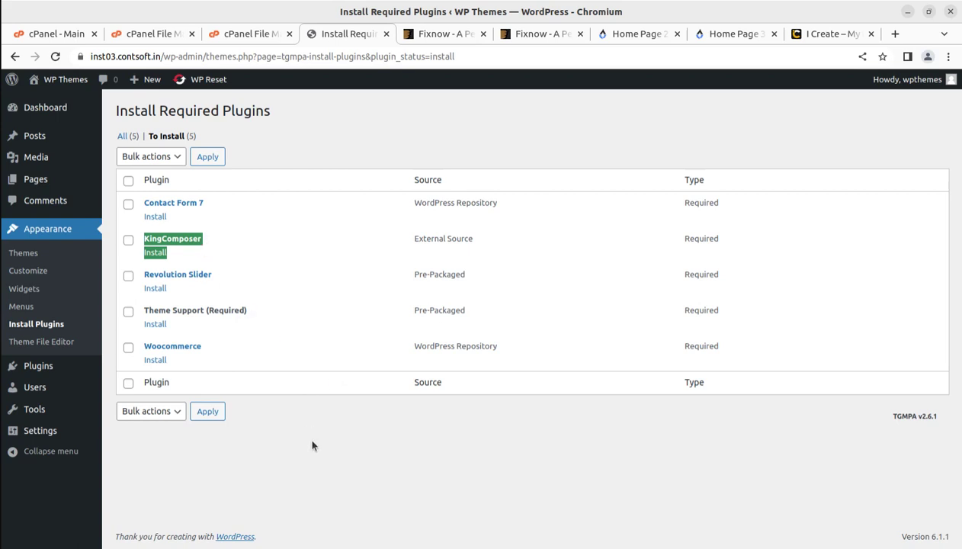
click(309, 390)
drag(217, 275, 136, 267)
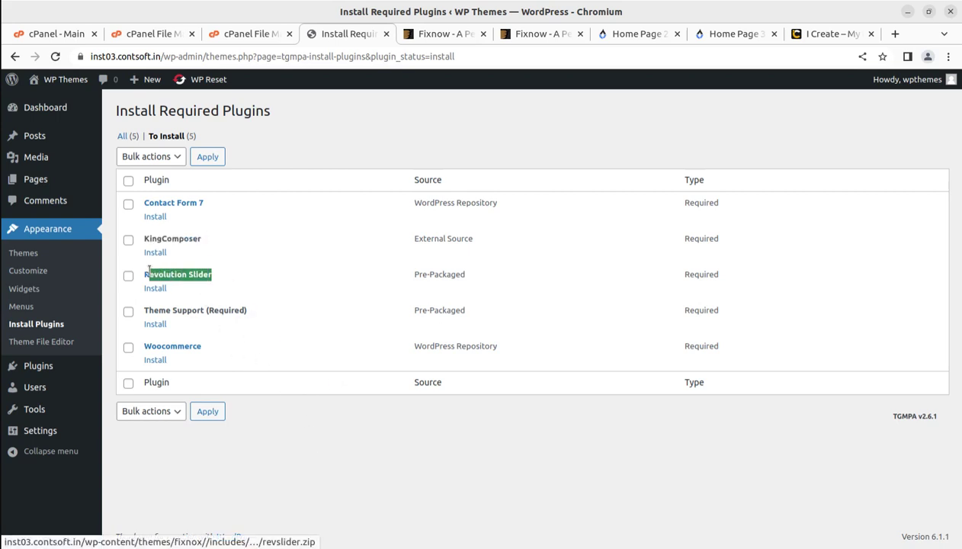
drag(186, 212, 149, 202)
click(312, 467)
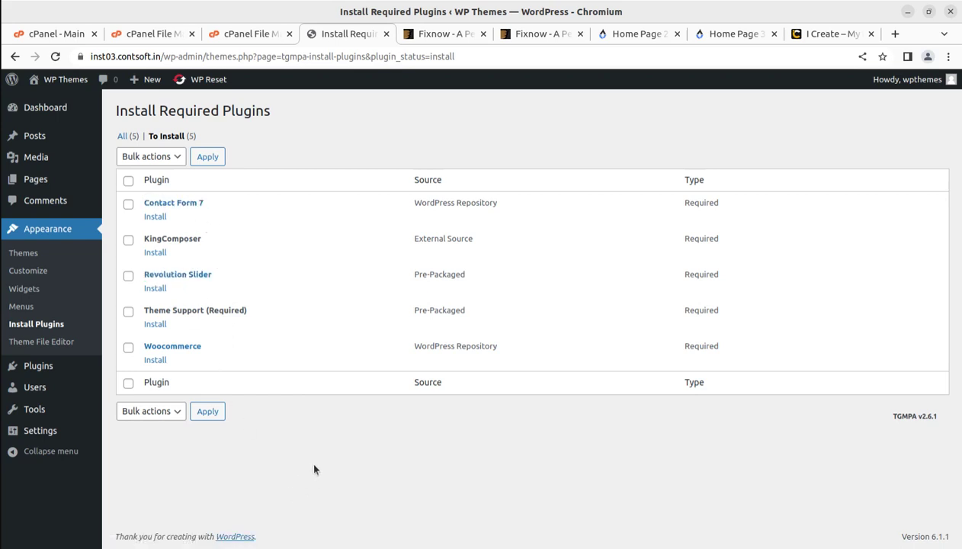
drag(266, 311, 150, 312)
click(326, 460)
drag(216, 363, 146, 341)
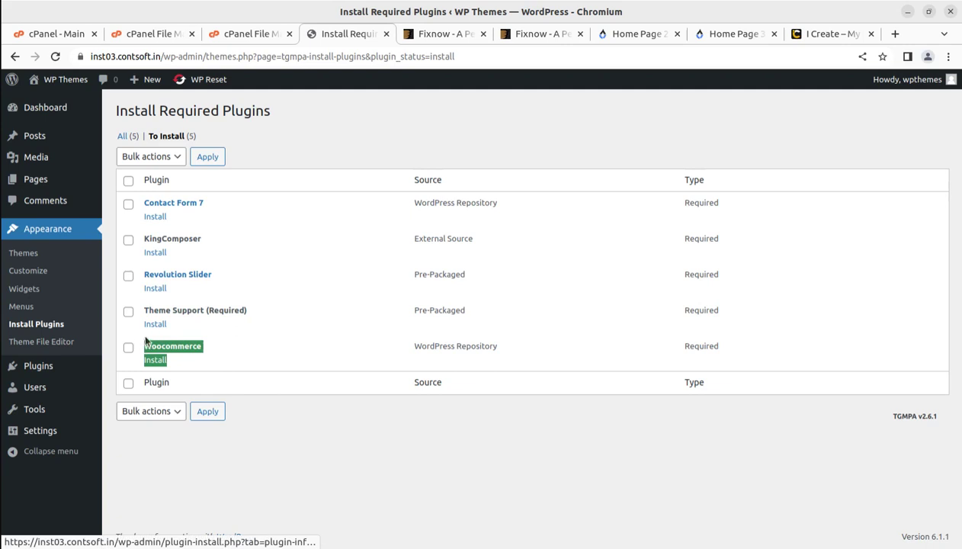
click(337, 451)
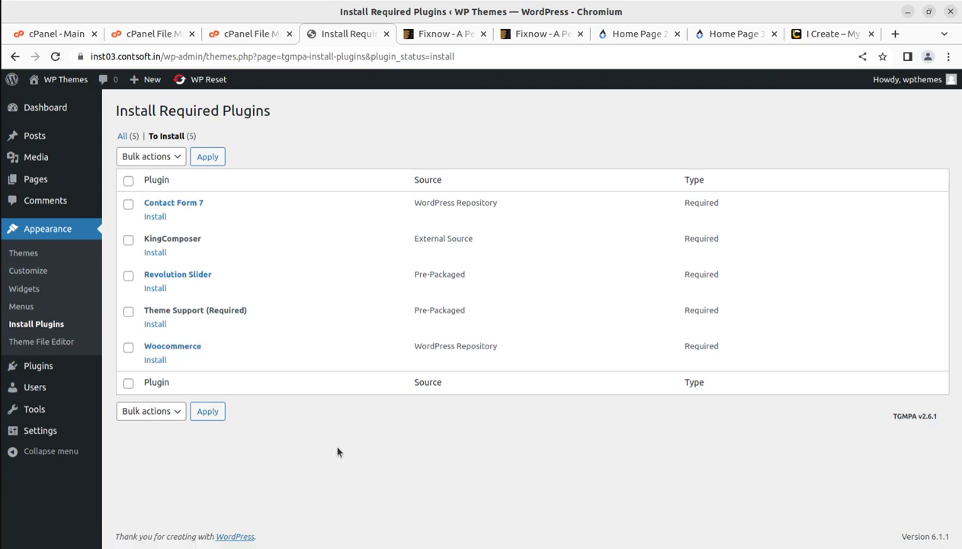
- Bulk install all five required plugins of the theme
click(128, 181)
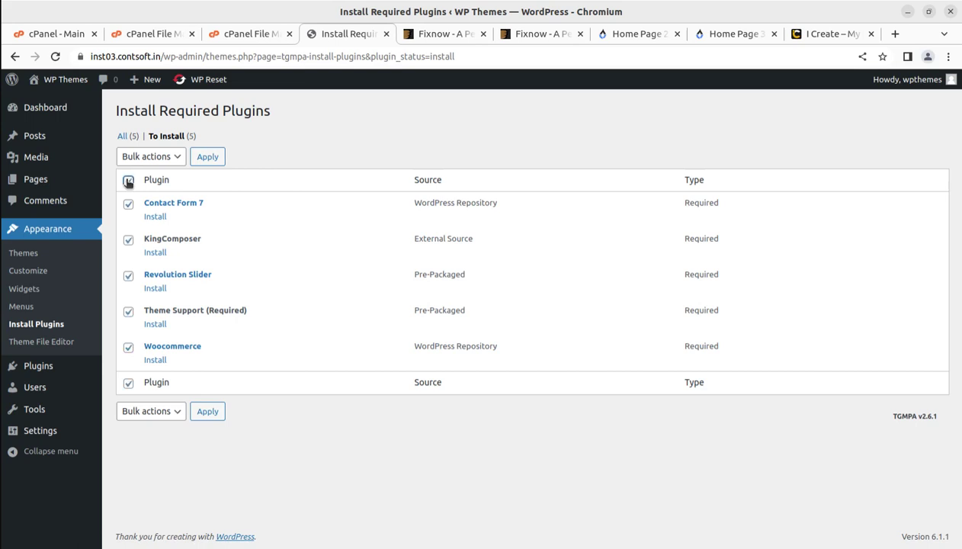
click(161, 156)
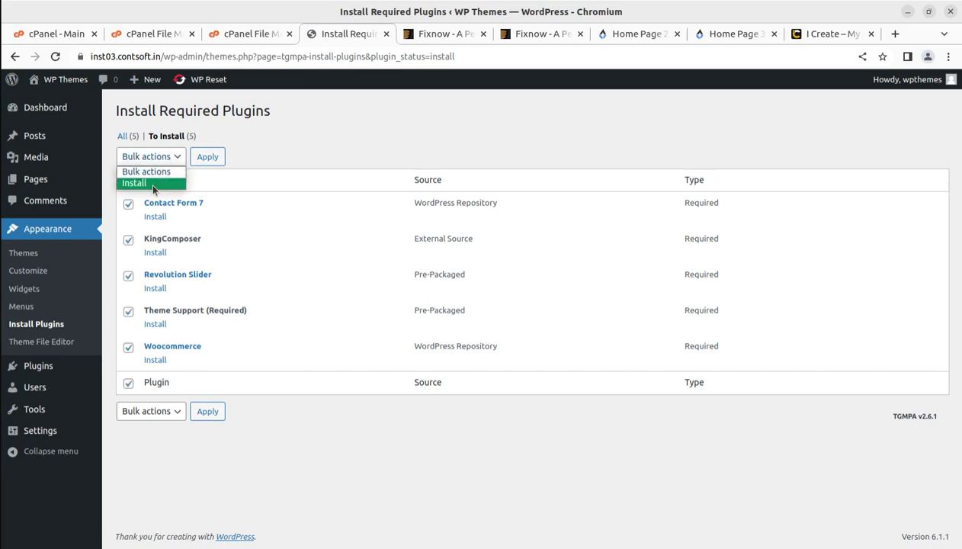
click(150, 183)
click(203, 157)
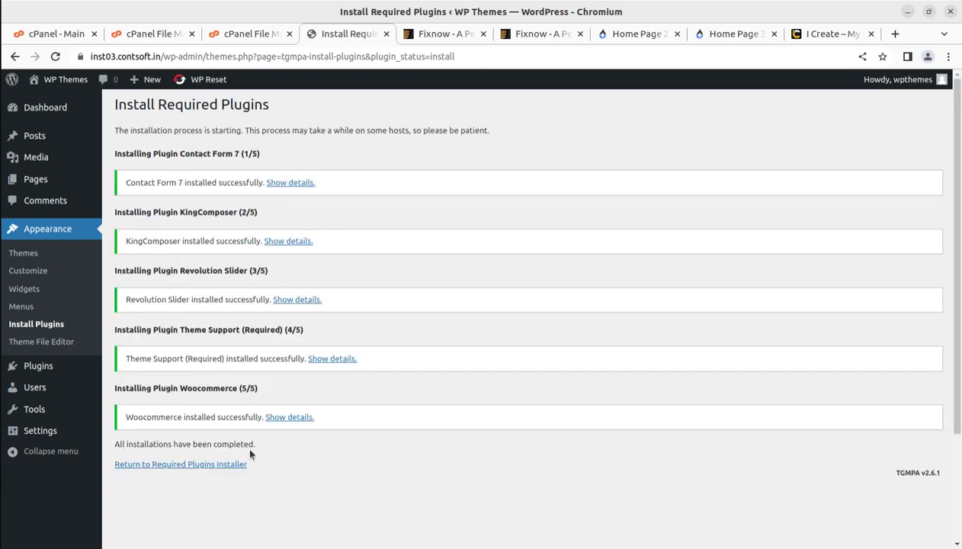
- Return to the required plugins installer and bulk activate all five installed plugins
click(180, 464)
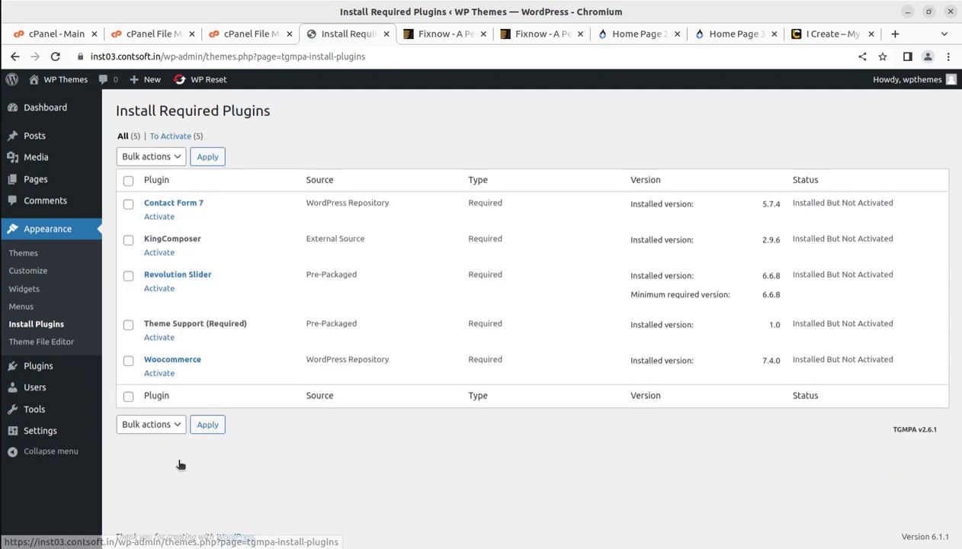
click(128, 179)
click(153, 157)
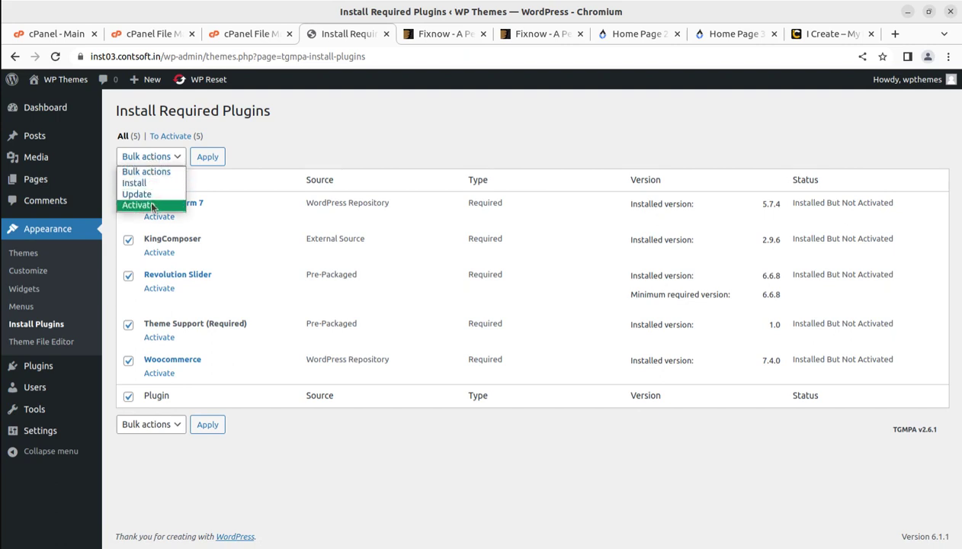
click(145, 204)
click(207, 157)
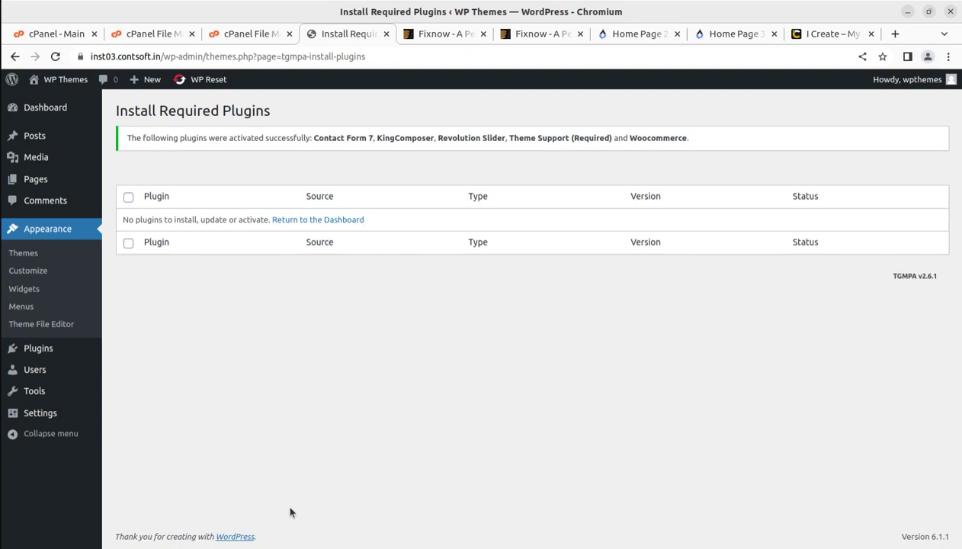
- Go to the dashboard, skip the WooCommerce store details setup and decline usage tracking
click(37, 112)
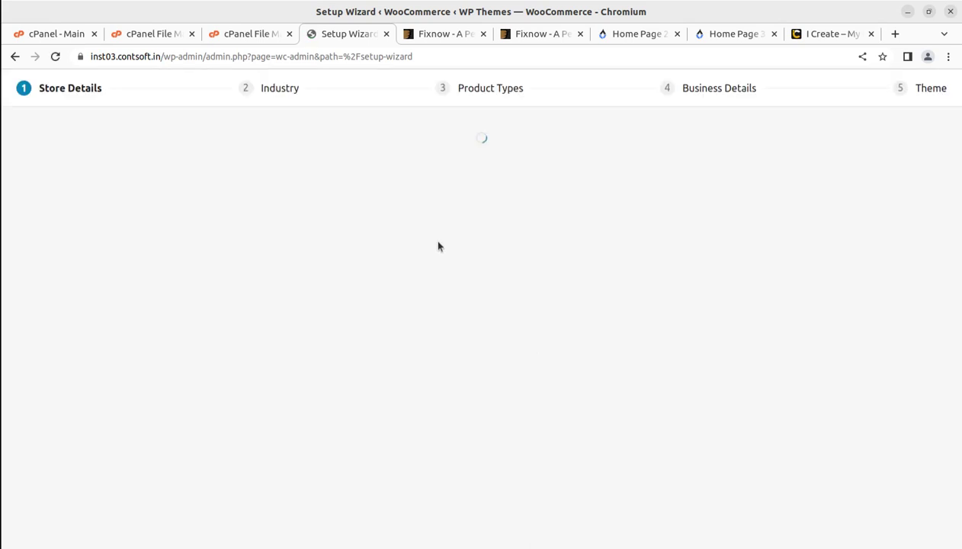
scroll(495, 507, down, 1)
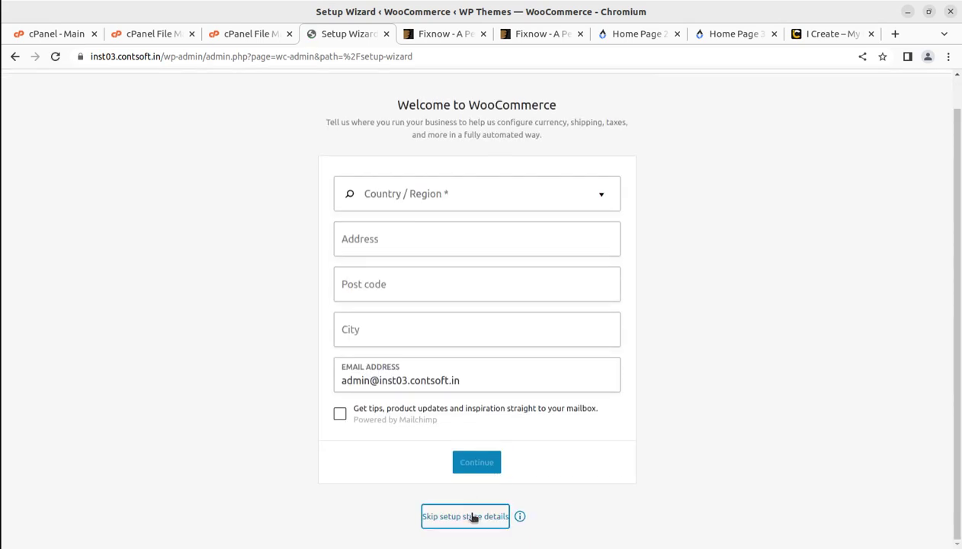
click(471, 517)
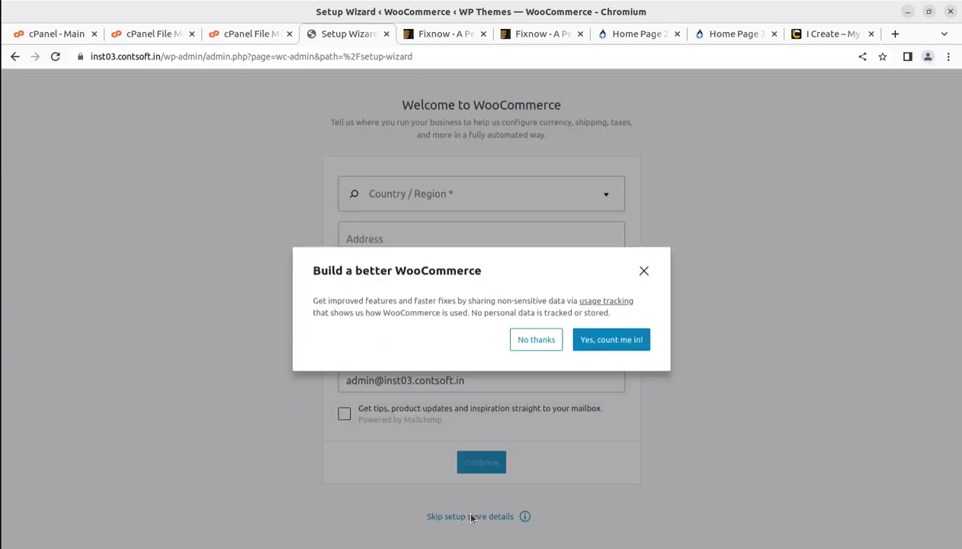
click(536, 339)
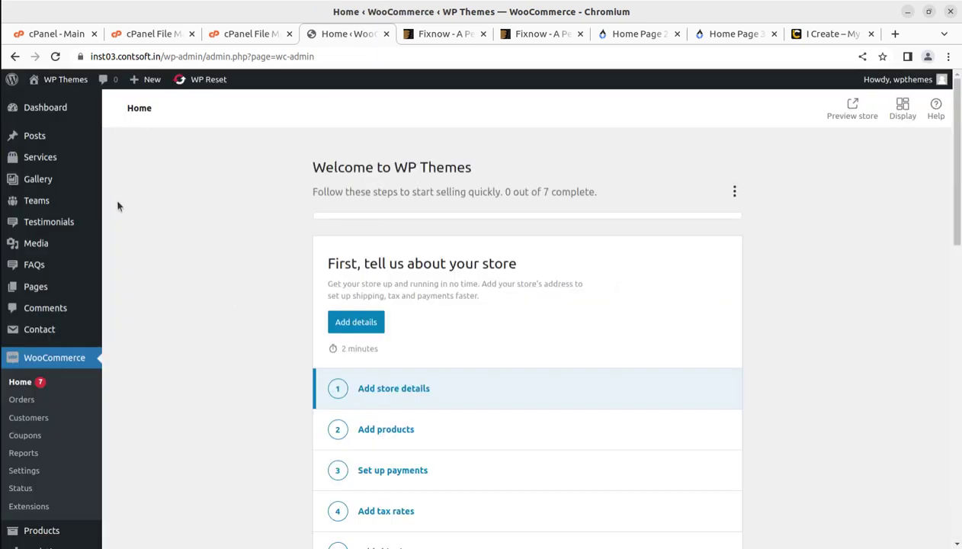
- Look over the setup tasks on the WooCommerce home page and the theme's demo preview pages
scroll(65, 179, down, 4)
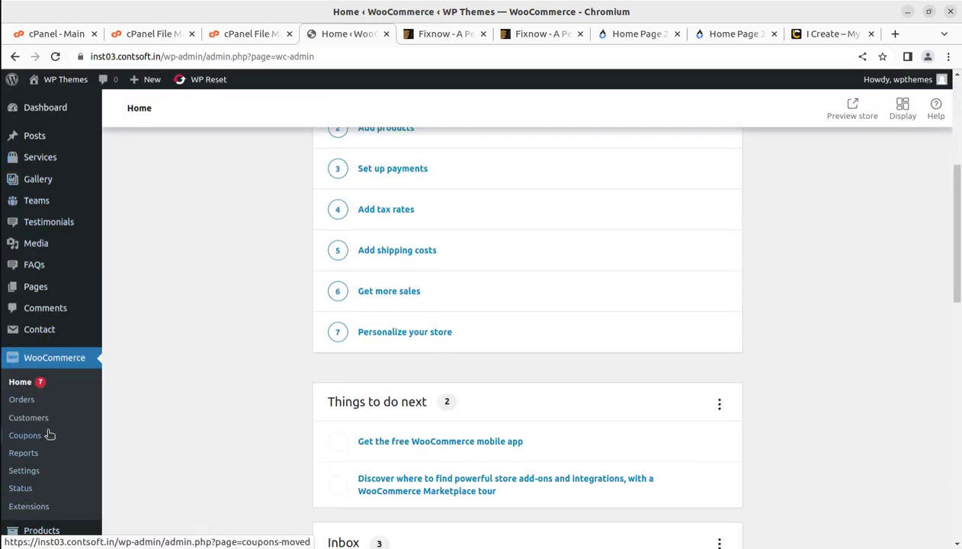
scroll(30, 473, down, 3)
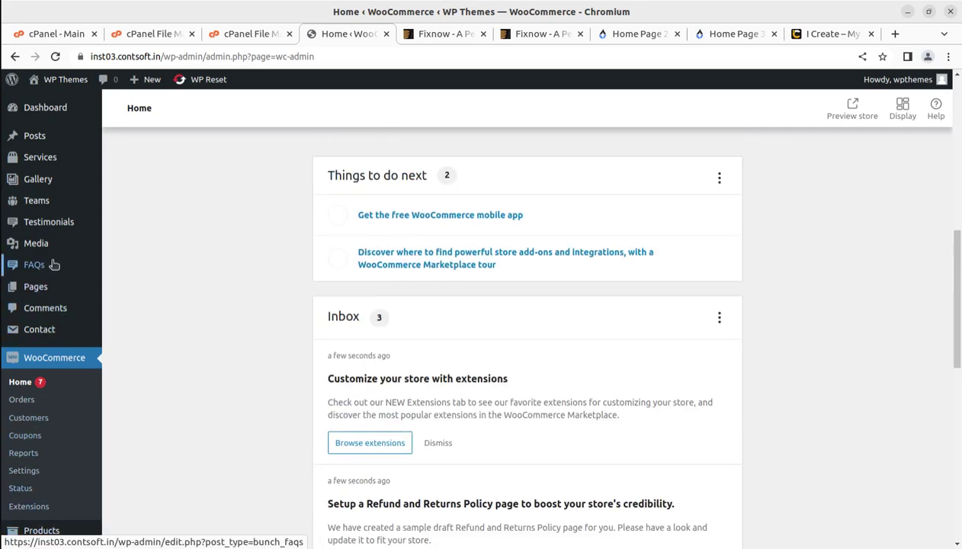
scroll(180, 314, up, 5)
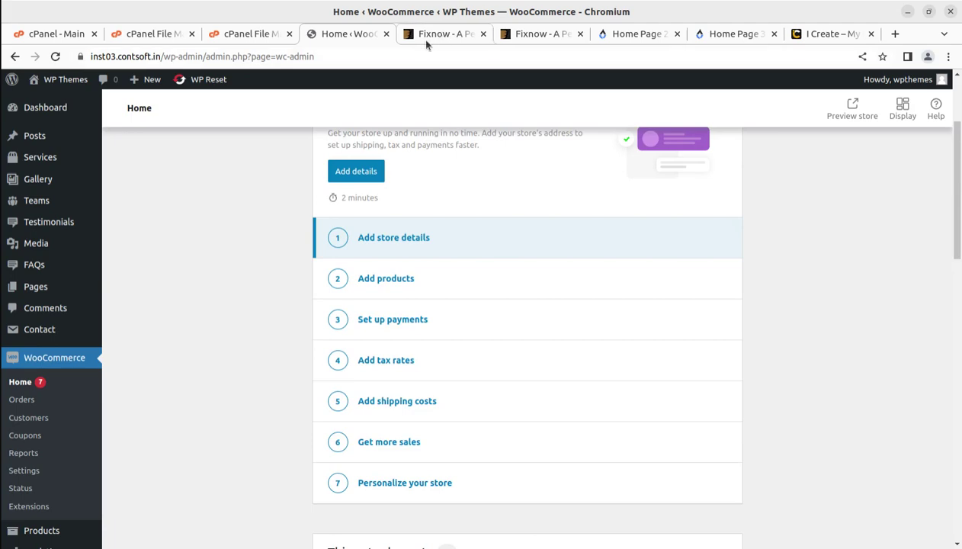
click(543, 38)
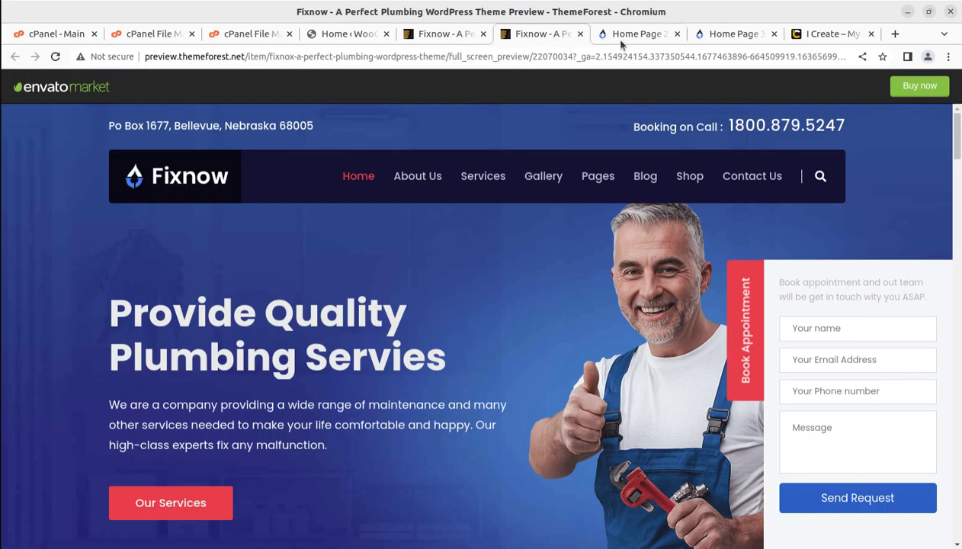
click(613, 38)
click(538, 40)
click(337, 36)
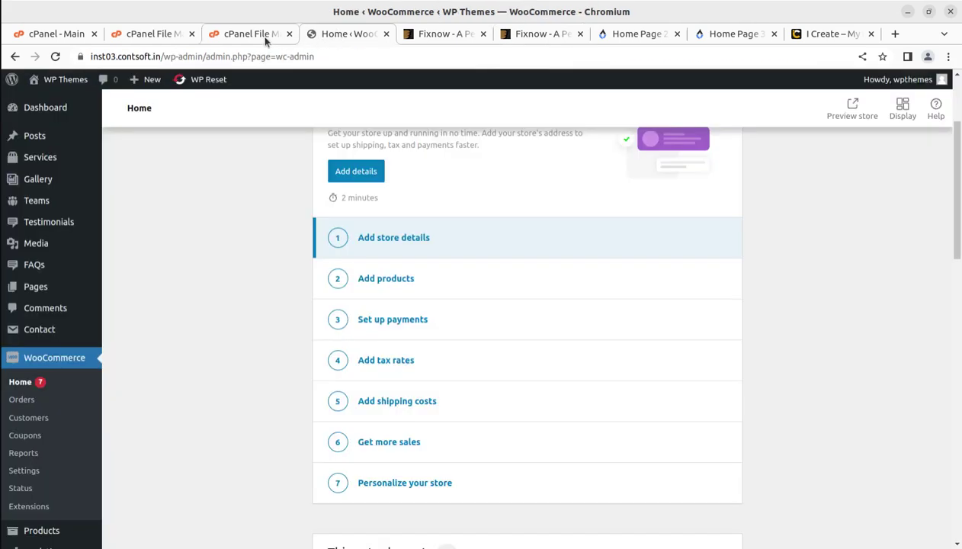
- Open the live site in a new tab, compare it with the Home Page 2 demo, and return to the WooCommerce admin page
mouse_move(61, 80)
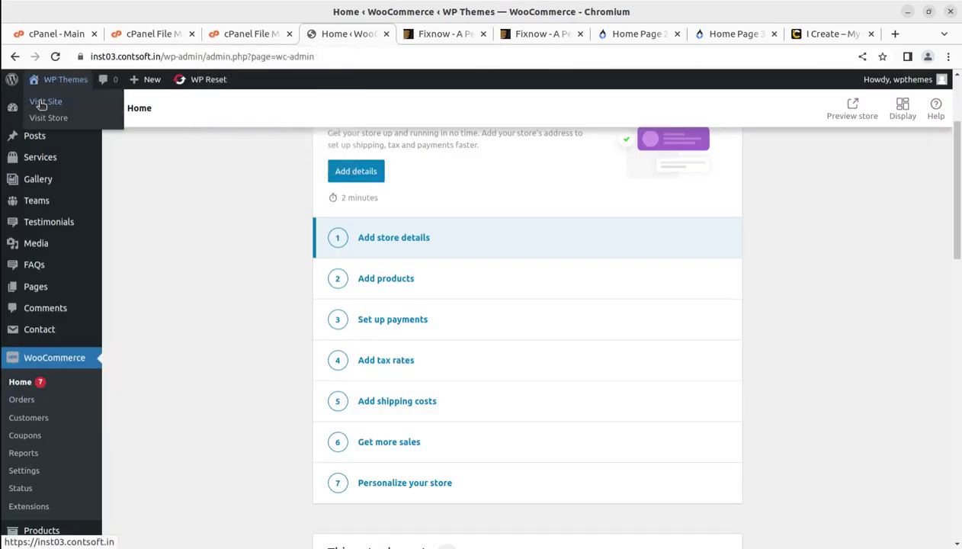
middle_click(42, 103)
click(378, 37)
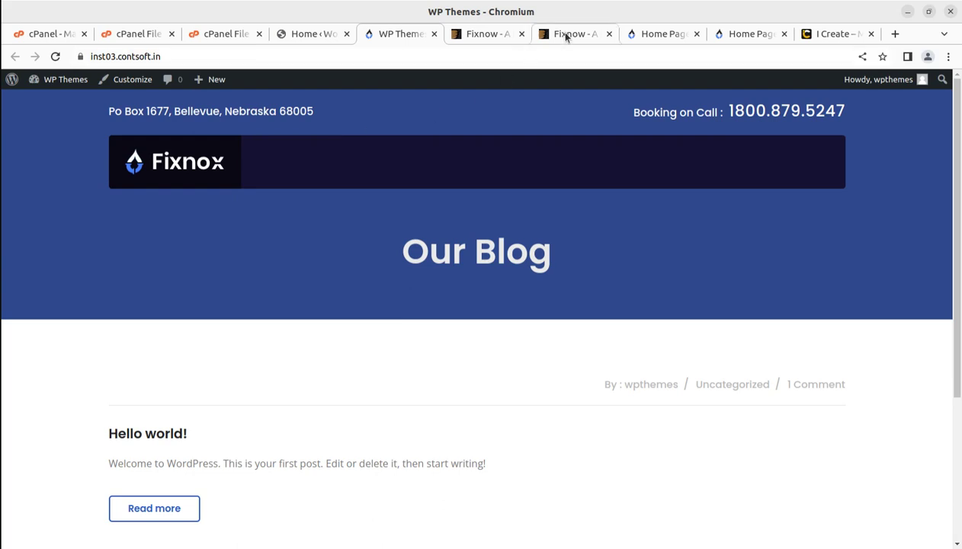
click(632, 40)
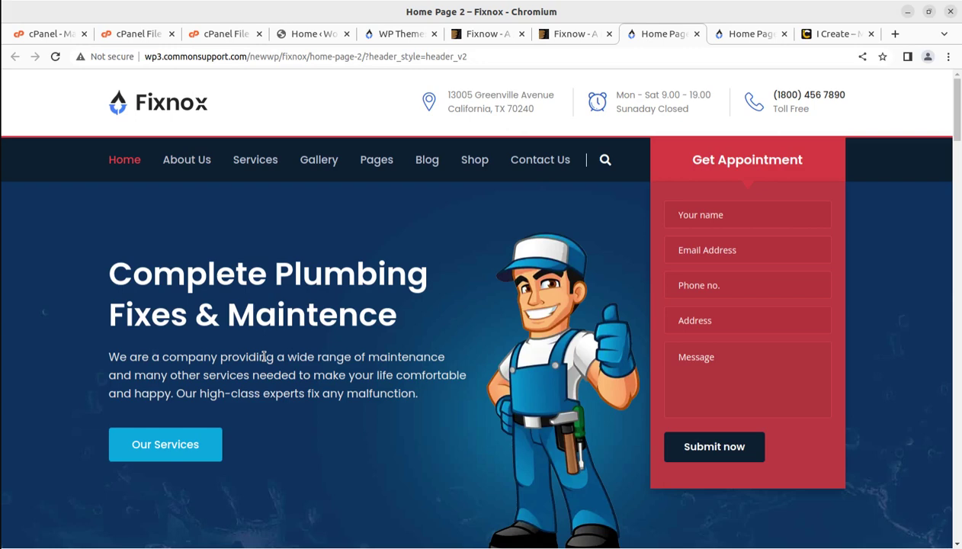
click(235, 36)
click(305, 35)
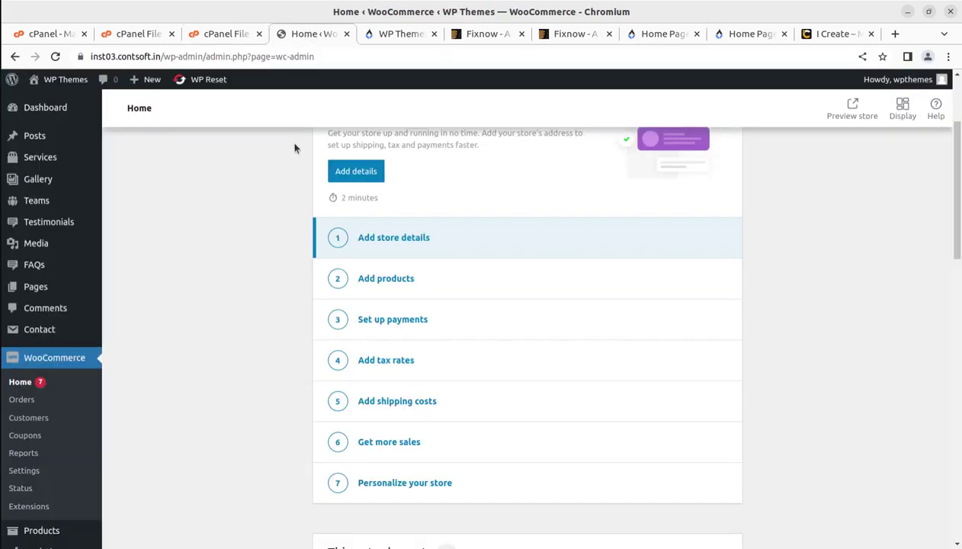
- Go to the dashboard, dismiss the WooCommerce template files notice and open the Theme Options page
click(47, 113)
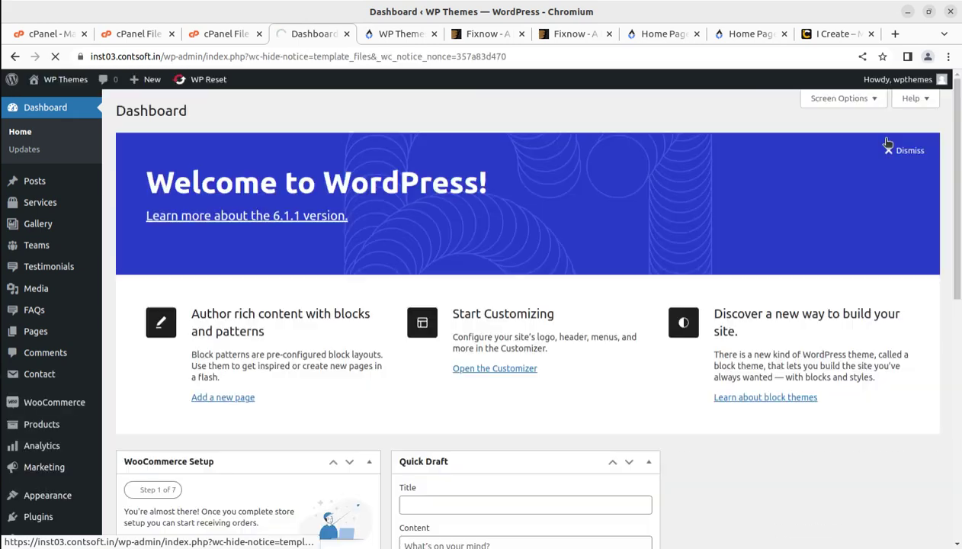
scroll(34, 368, down, 5)
mouse_move(31, 439)
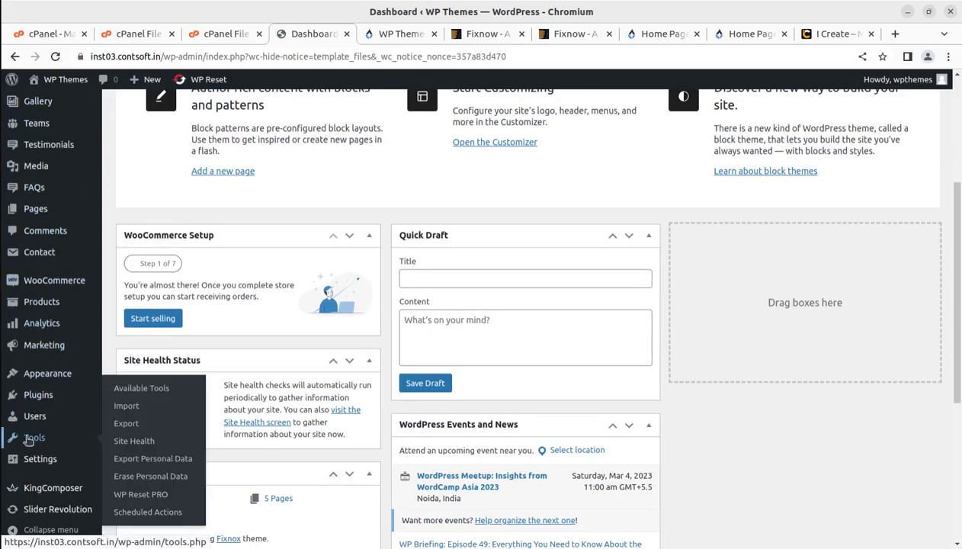
mouse_move(38, 402)
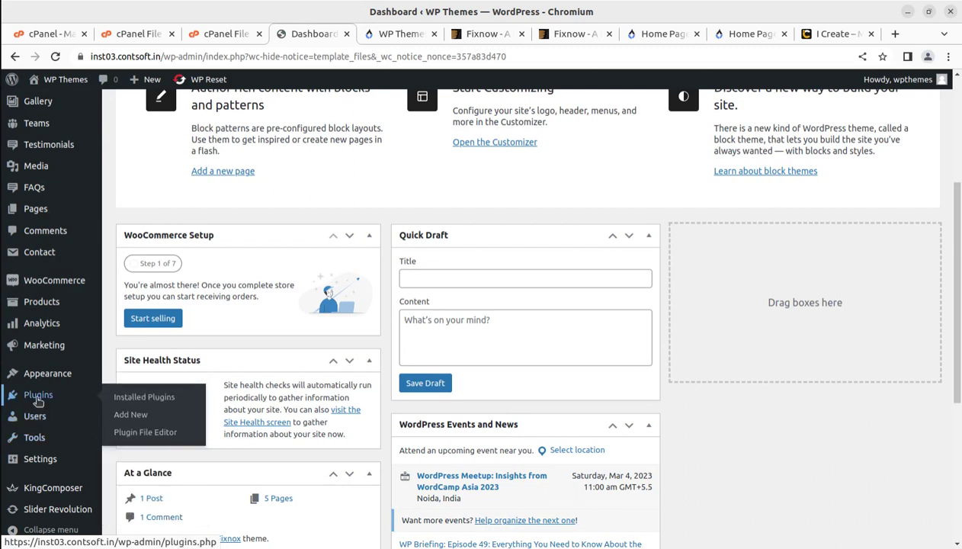
mouse_move(39, 377)
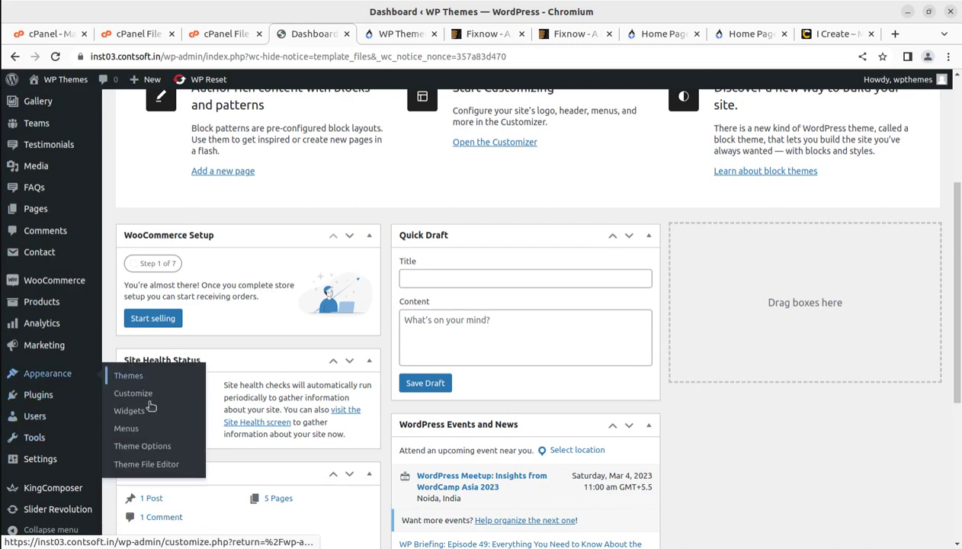
click(143, 446)
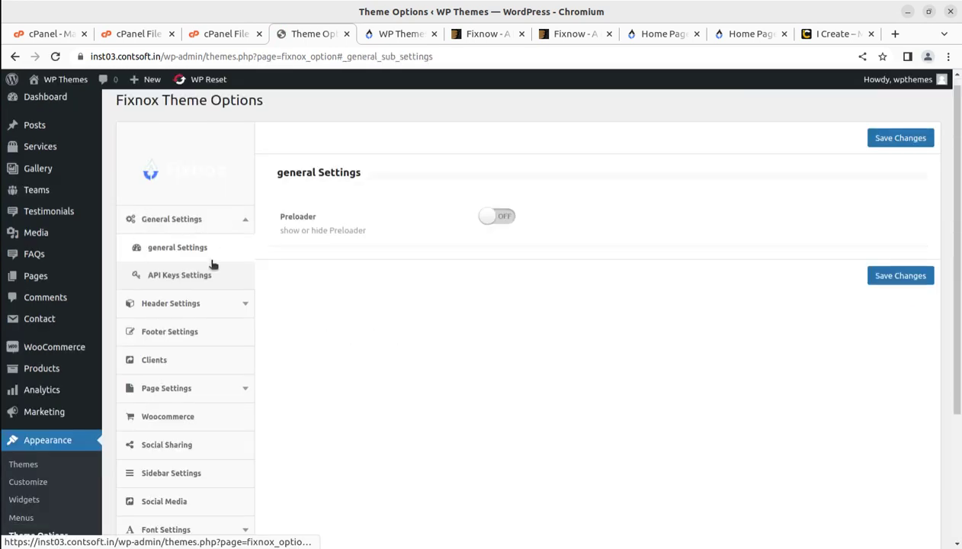
- Examine the Fixnox Theme Options sections and the admin entries for content types, Tools, Settings, KingComposer and Slider Revolution
scroll(213, 264, down, 5)
scroll(168, 305, up, 5)
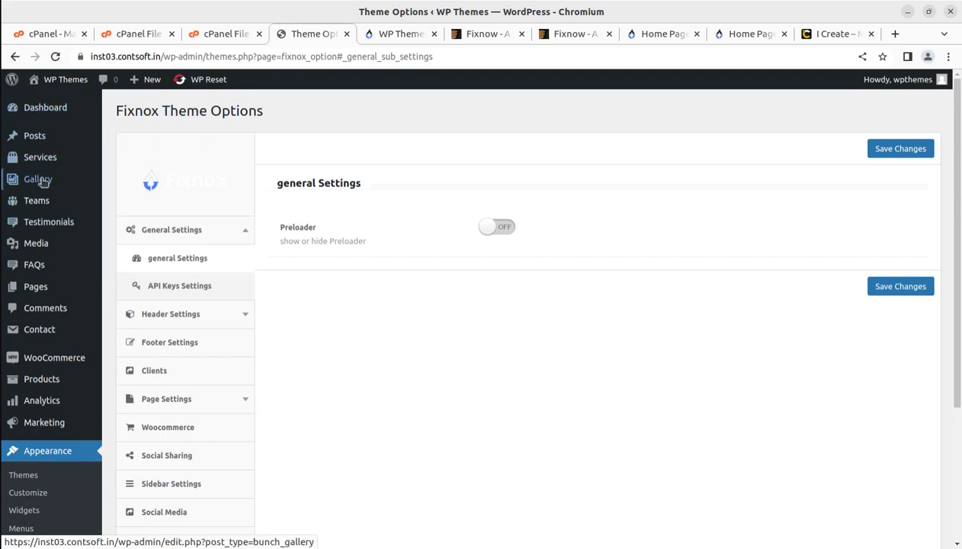
mouse_move(44, 242)
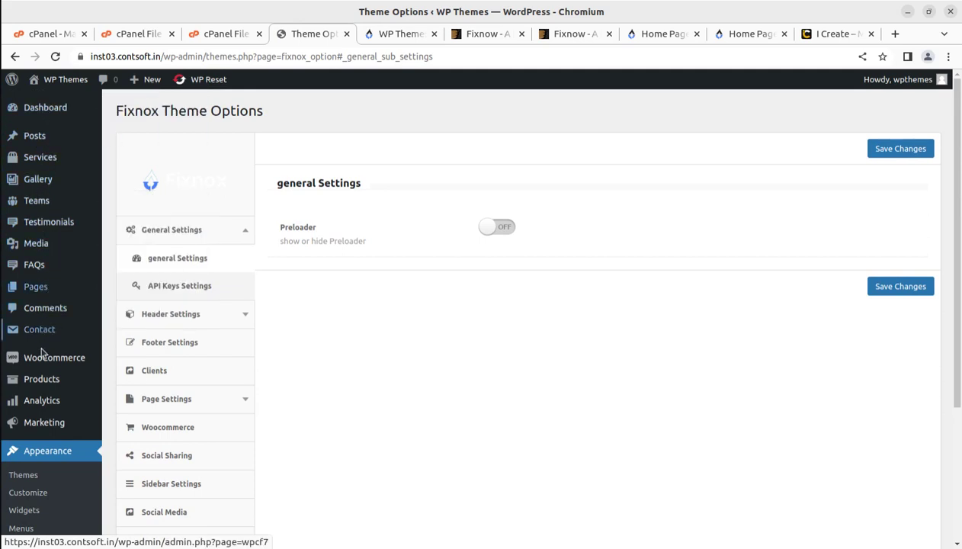
scroll(42, 359, down, 2)
scroll(43, 352, down, 2)
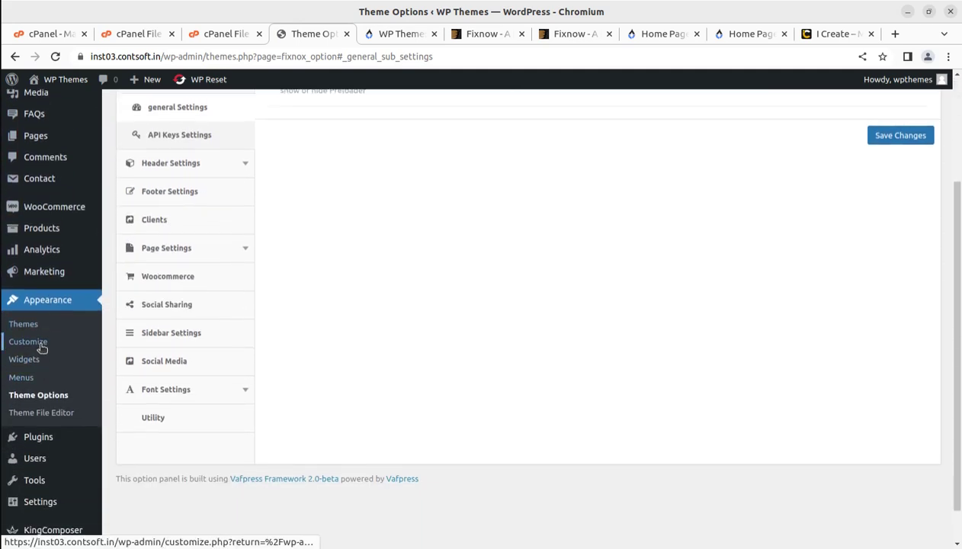
scroll(43, 344, down, 1)
mouse_move(46, 404)
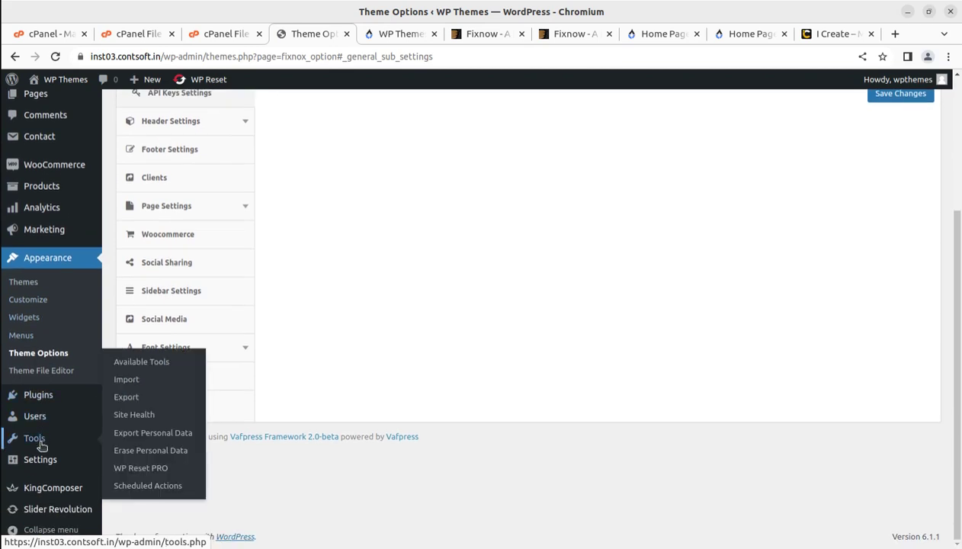
mouse_move(55, 457)
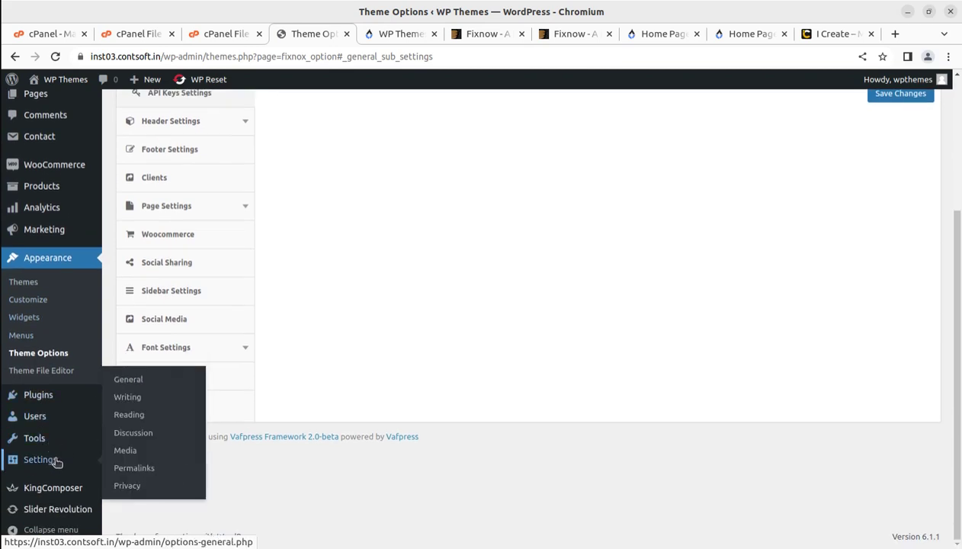
mouse_move(49, 488)
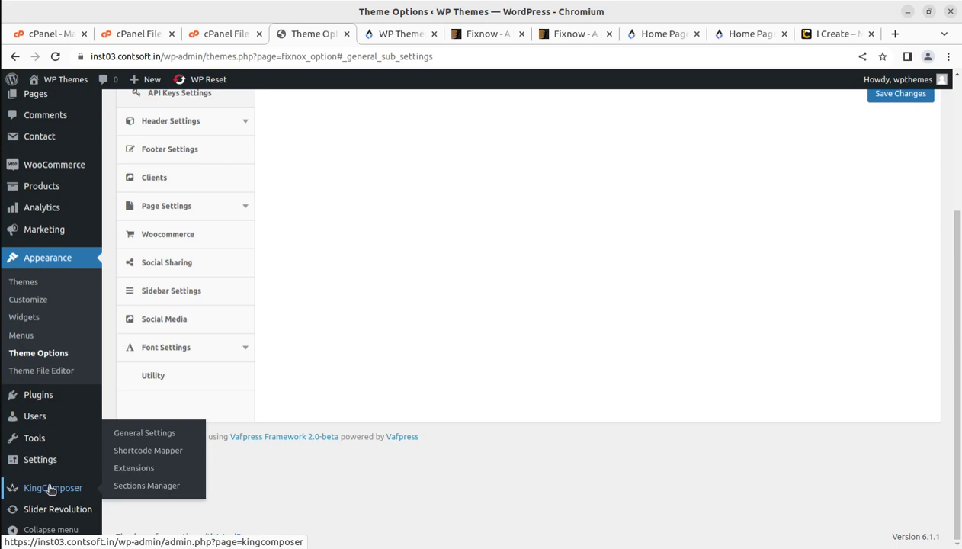
mouse_move(51, 511)
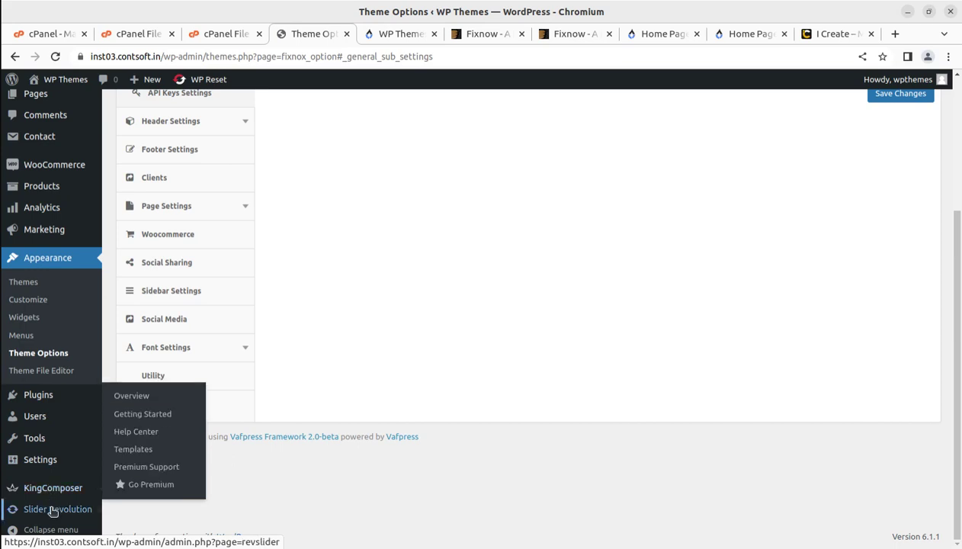
mouse_move(74, 419)
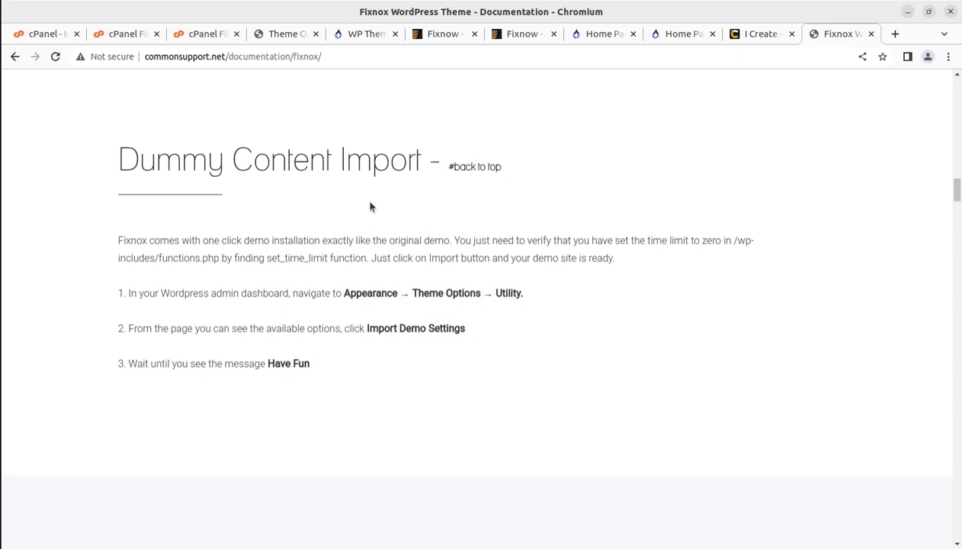
- Open the Utility section of the Fixnox Theme Options and review its import, export and restore options
click(288, 35)
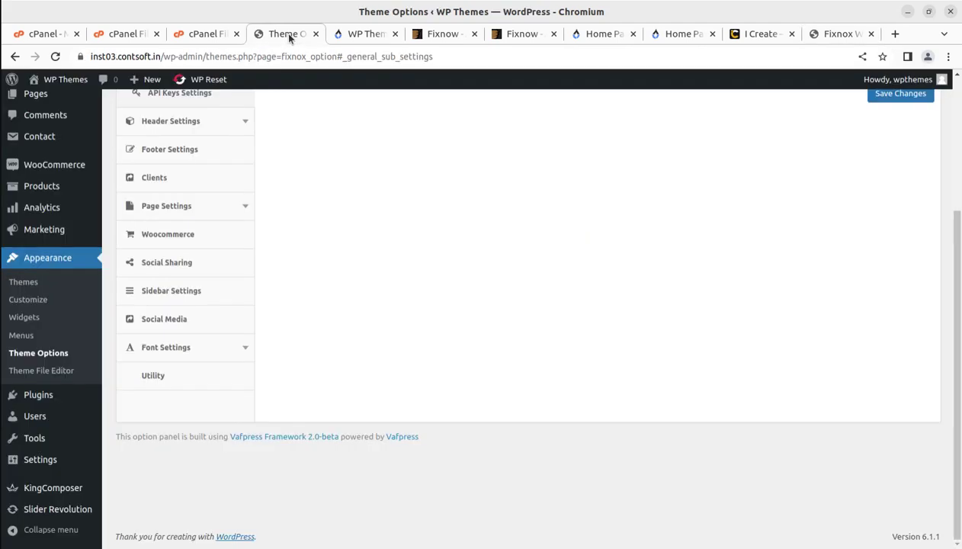
click(153, 376)
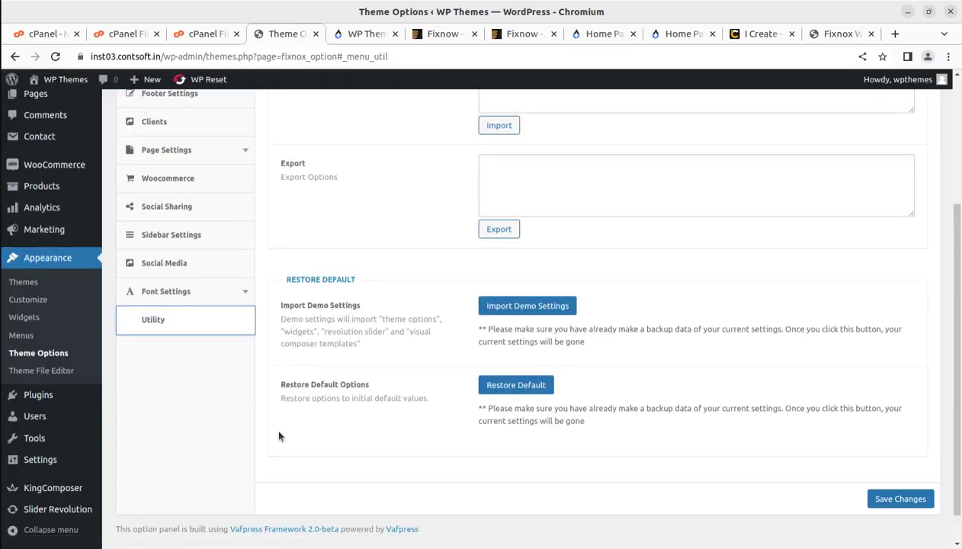
scroll(276, 428, up, 3)
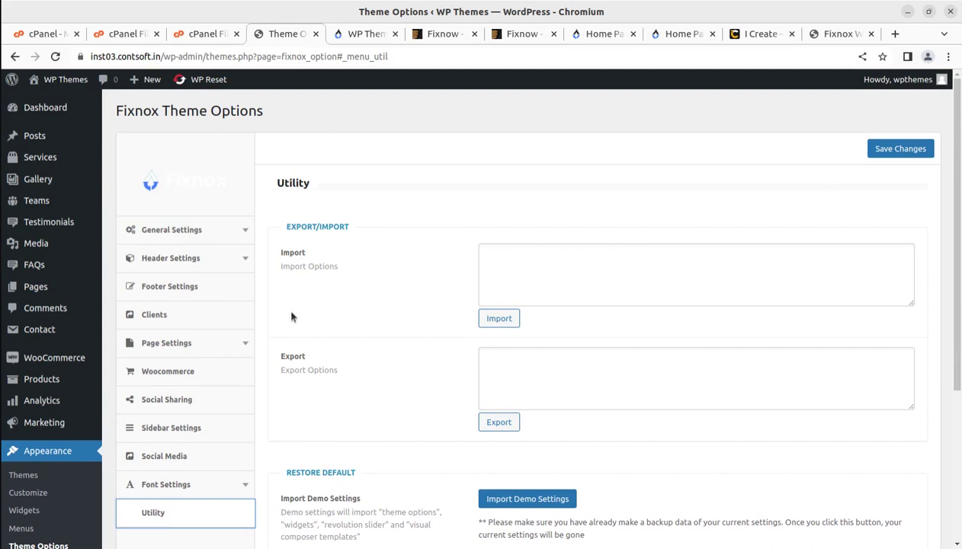
scroll(349, 419, down, 3)
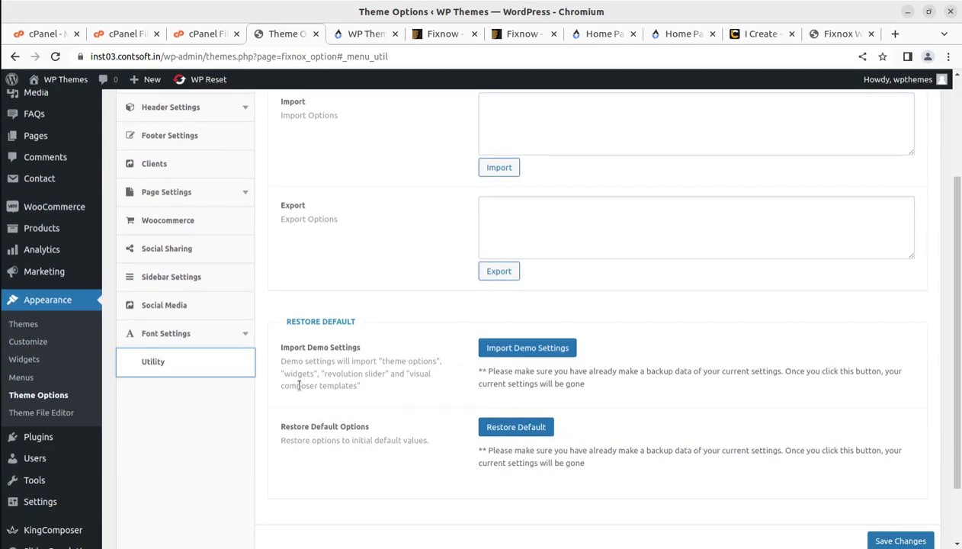
scroll(345, 332, up, 3)
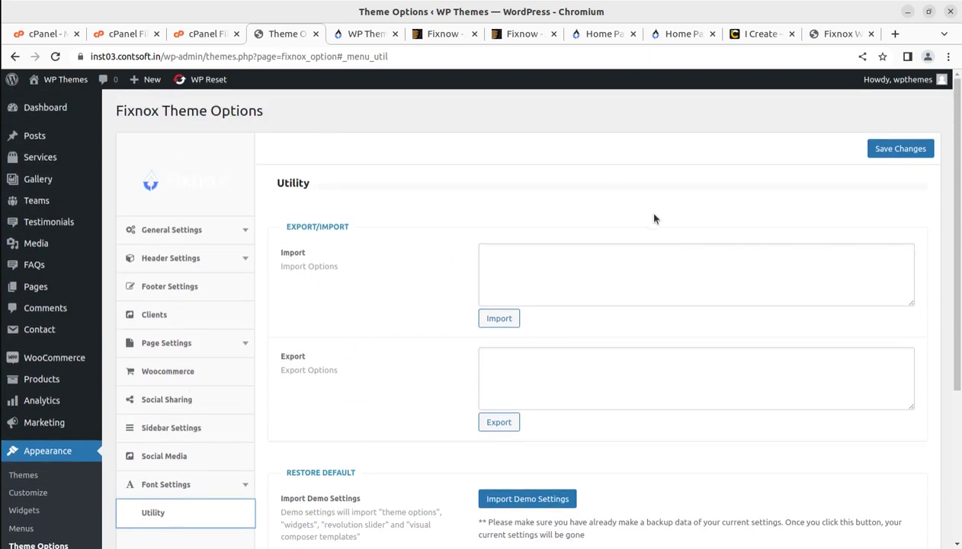
- Read the Dummy Content Import instructions in the Fixnox documentation, then return to the Theme Options page
click(832, 37)
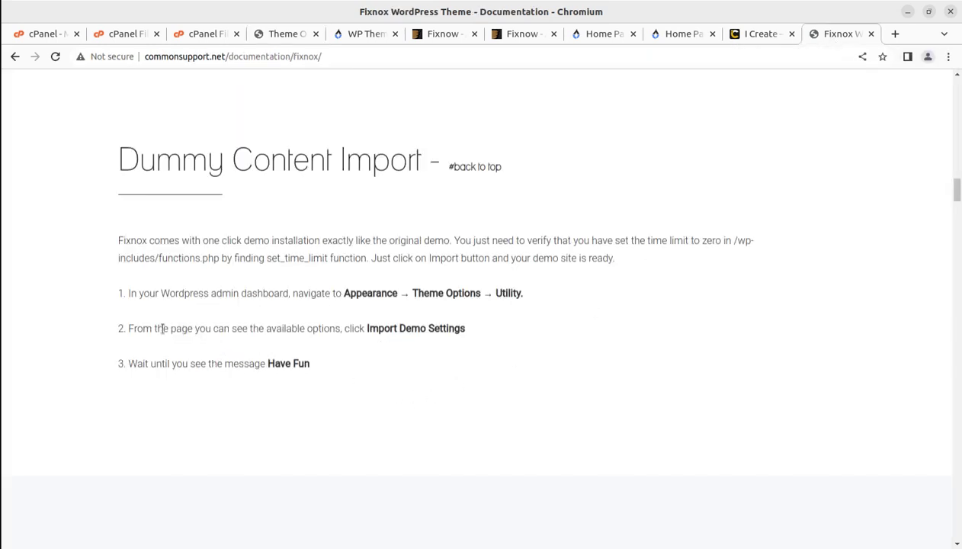
drag(156, 329, 205, 329)
click(262, 329)
click(293, 36)
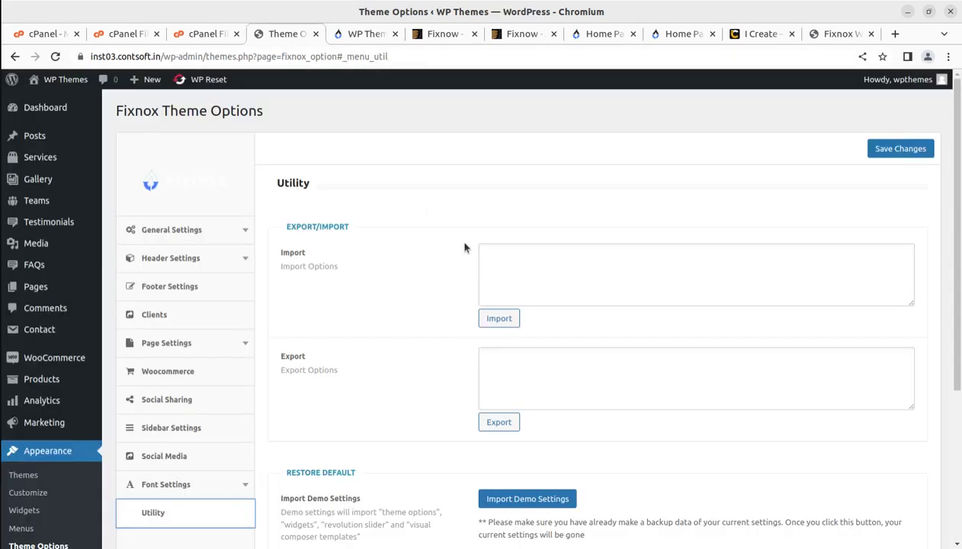
- Import the Fixnox demo settings, accept overwriting the existing data and review the import log
scroll(465, 247, down, 2)
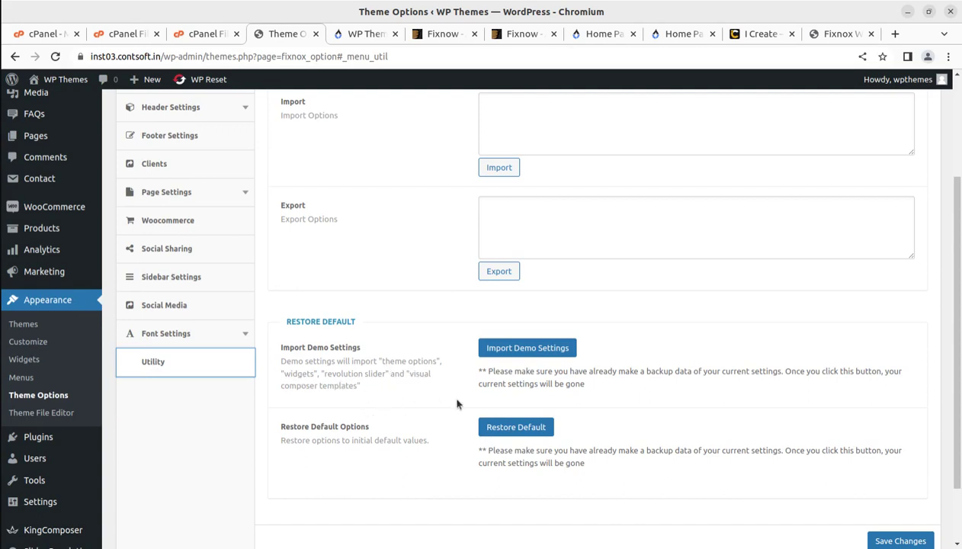
click(526, 349)
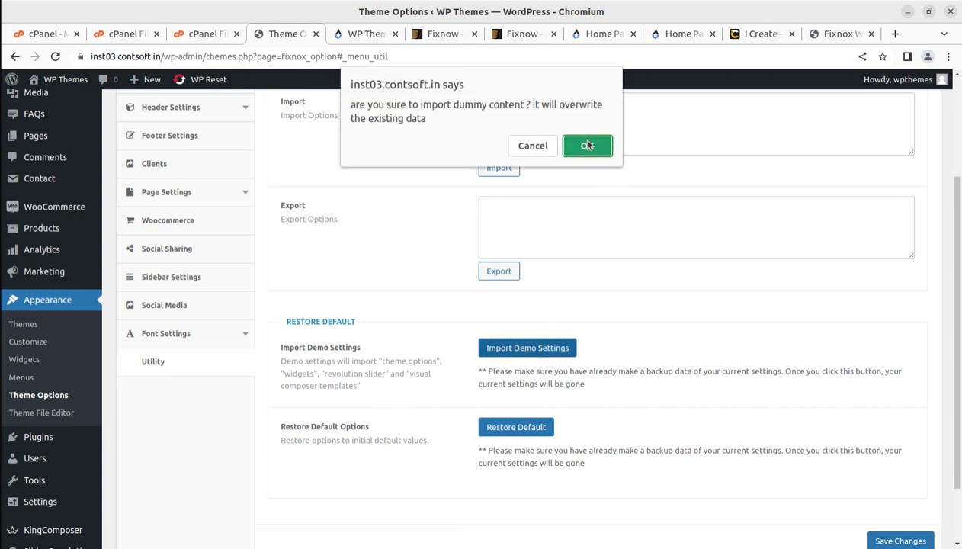
click(587, 144)
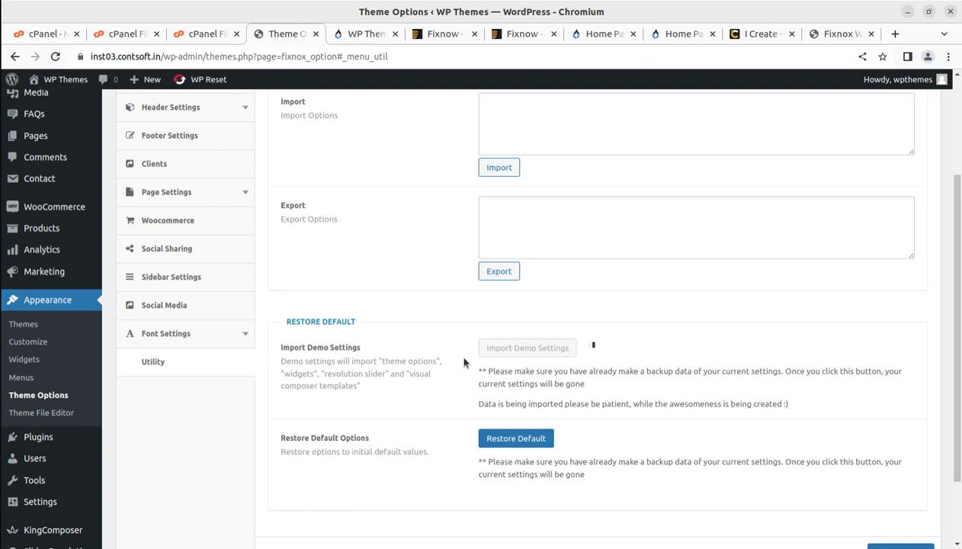
scroll(308, 382, down, 4)
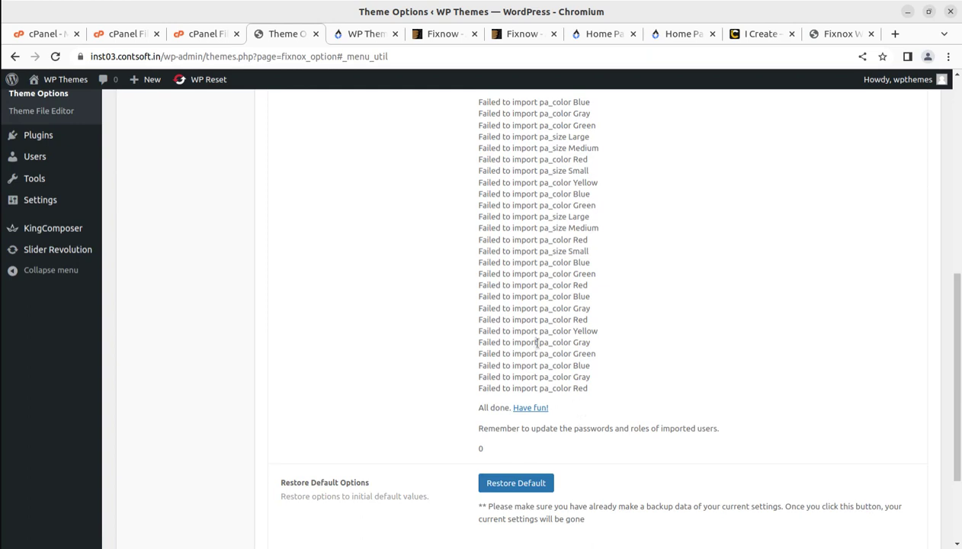
scroll(534, 350, up, 2)
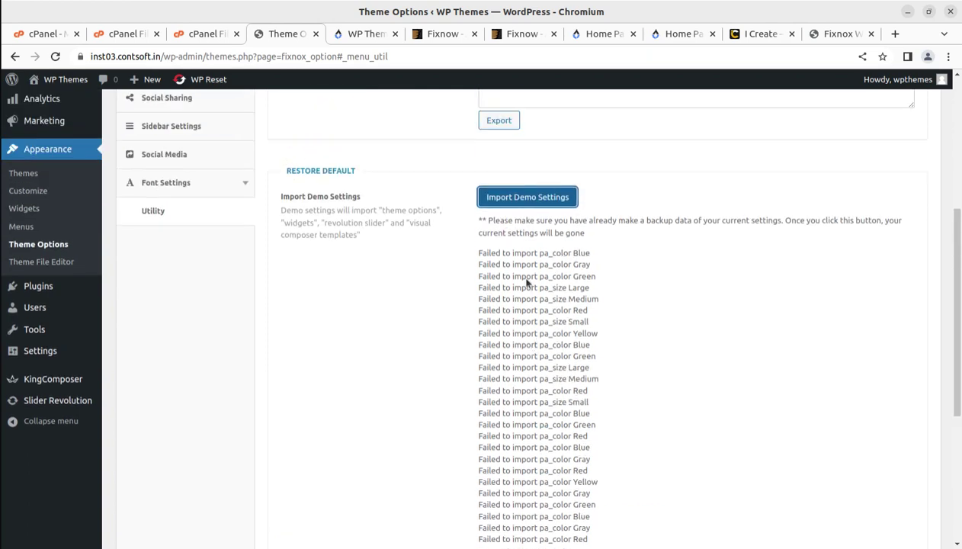
scroll(521, 341, down, 2)
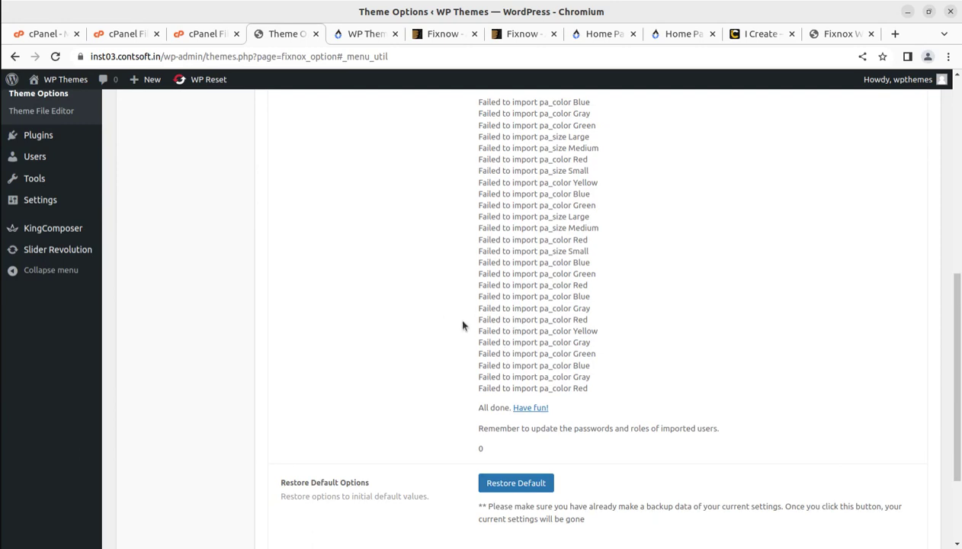
- Return to the WP Themes site's front page and reload it to load the imported demo content
scroll(352, 168, up, 2)
scroll(273, 272, up, 1)
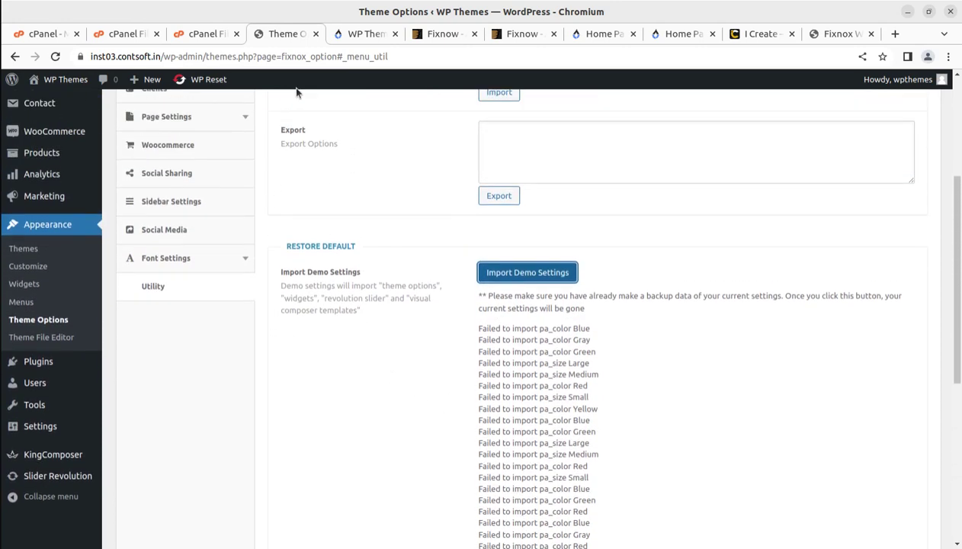
click(354, 35)
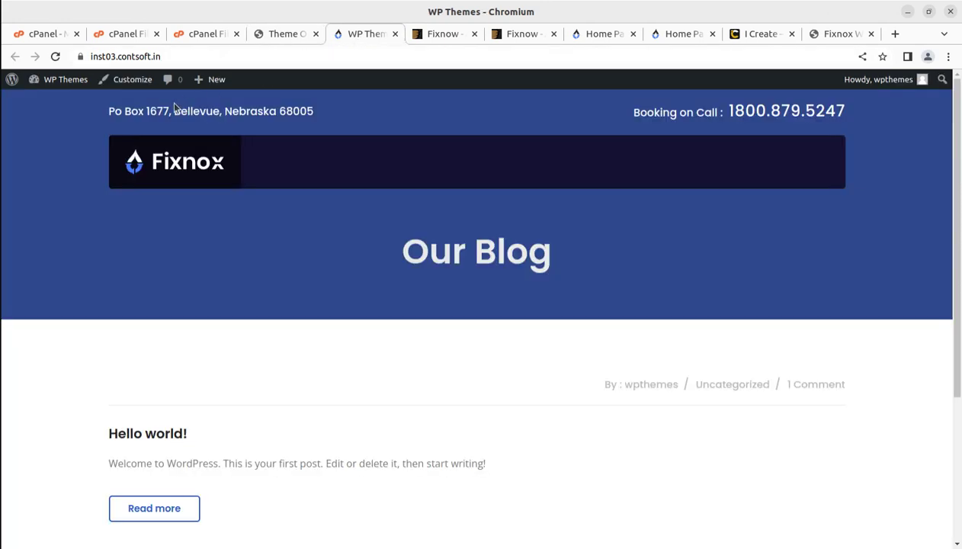
click(55, 56)
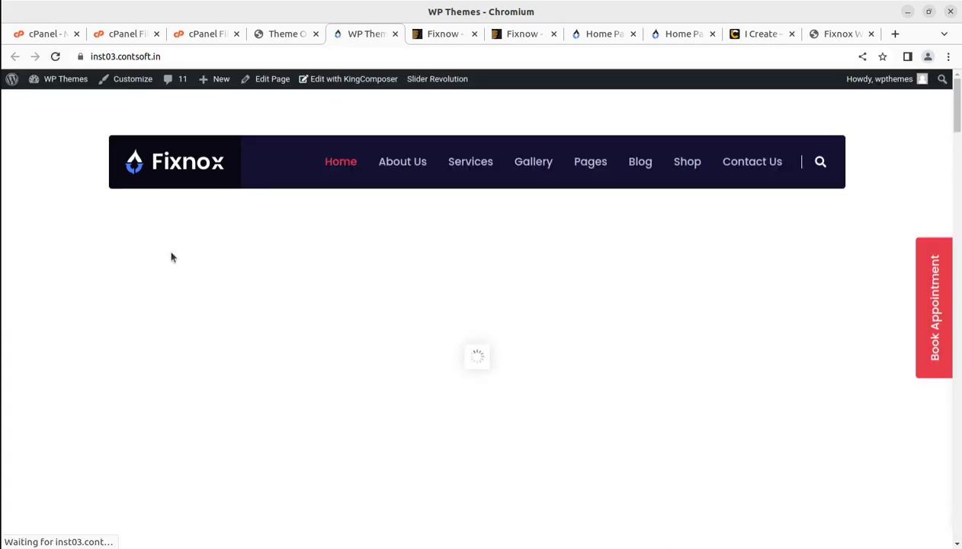
- Examine the imported home page from the hero slider through services, Featured Projects and Latest News to the map and footer
scroll(539, 374, down, 10)
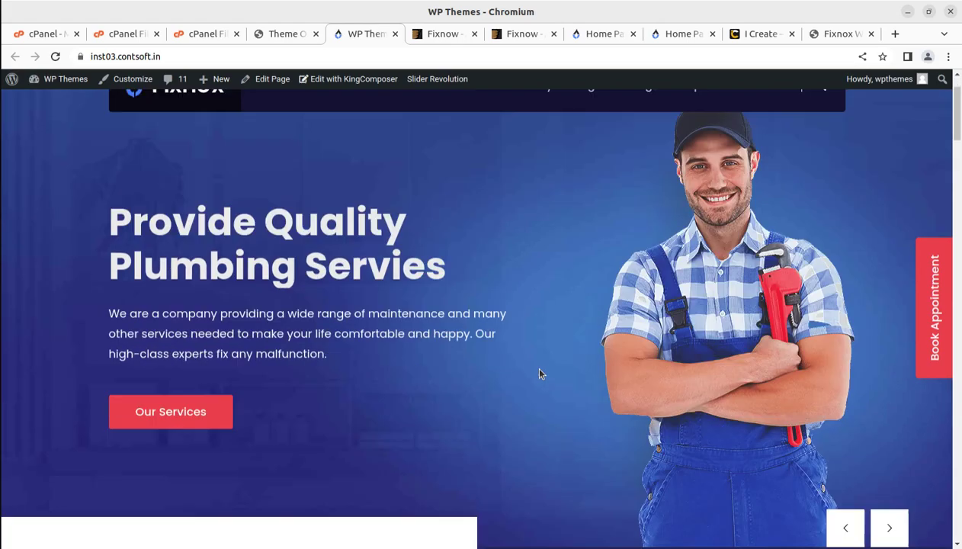
scroll(539, 374, down, 8)
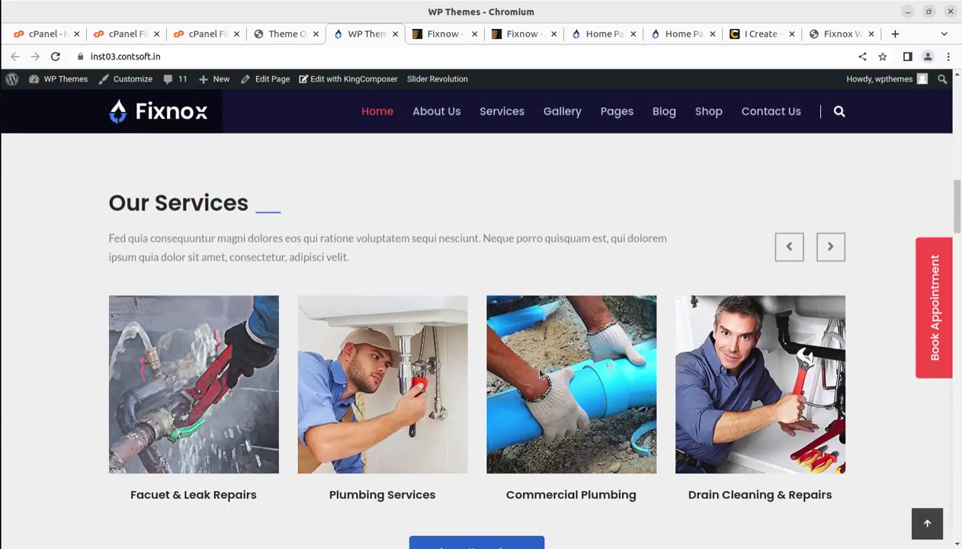
scroll(389, 326, up, 15)
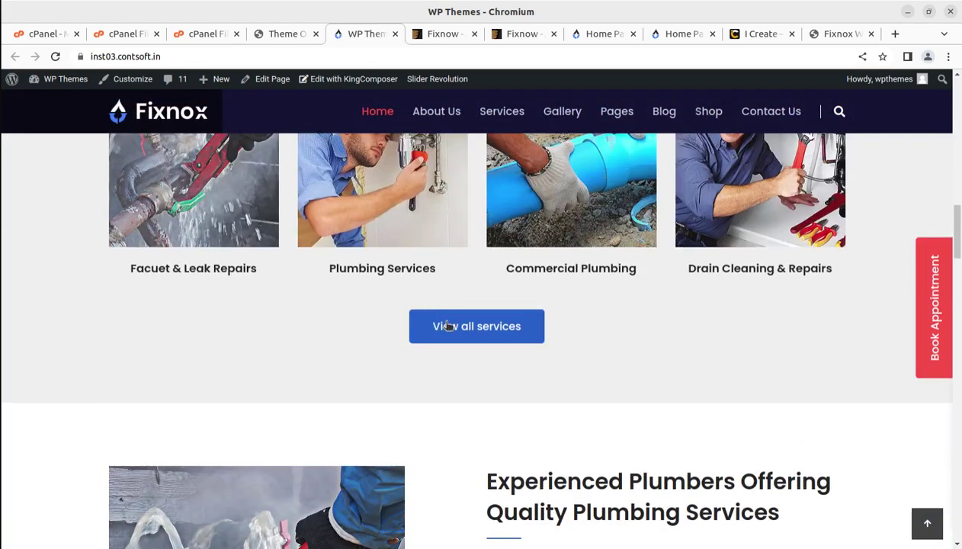
scroll(433, 307, down, 3)
scroll(439, 334, down, 15)
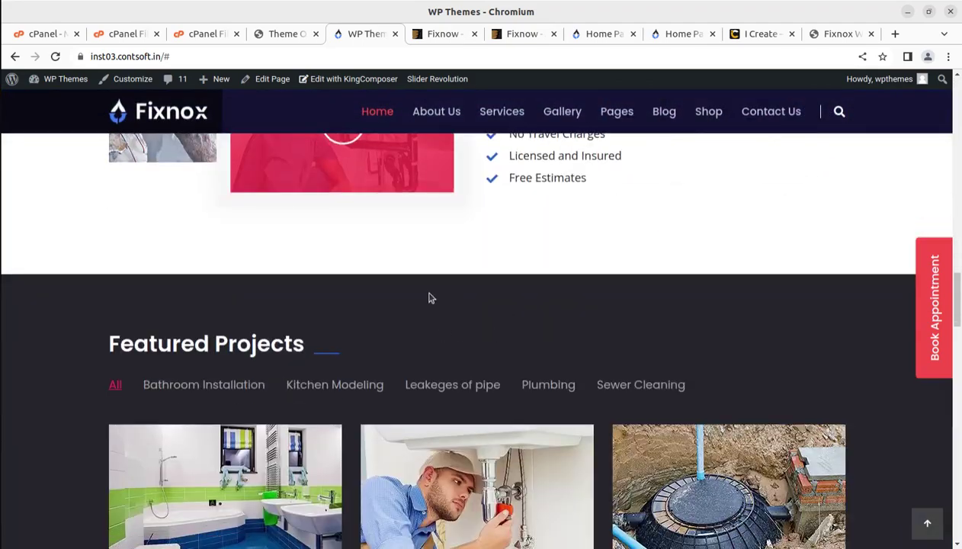
scroll(413, 347, down, 4)
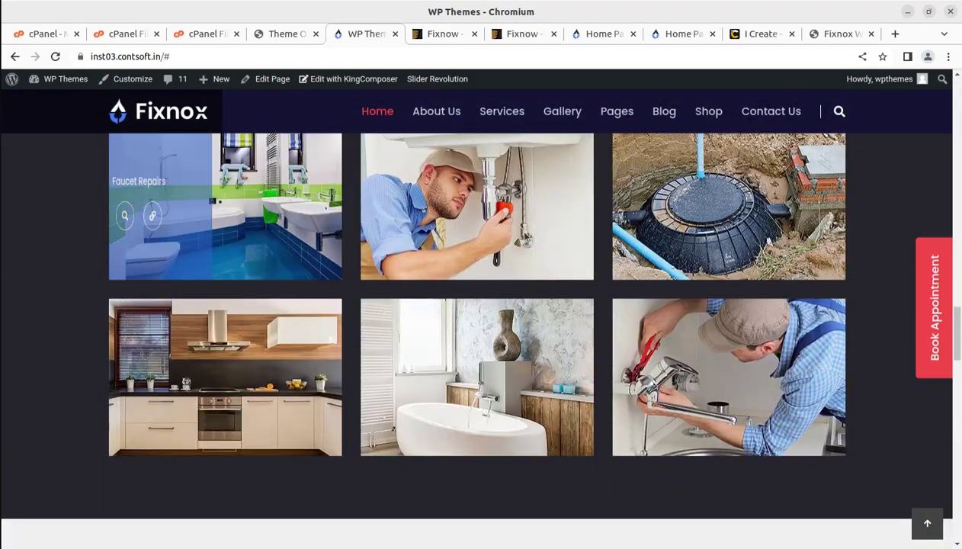
scroll(602, 274, down, 7)
scroll(478, 361, down, 4)
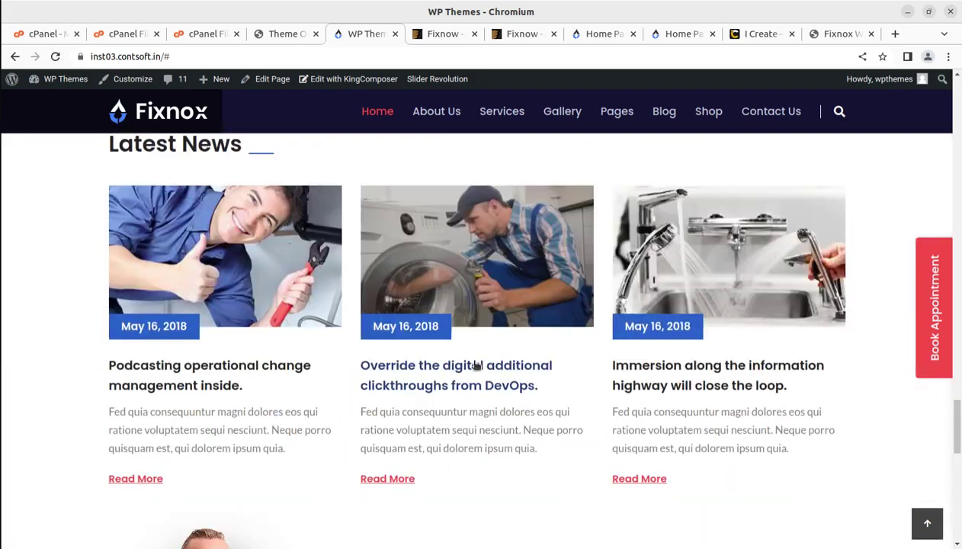
scroll(476, 365, down, 4)
scroll(489, 348, down, 6)
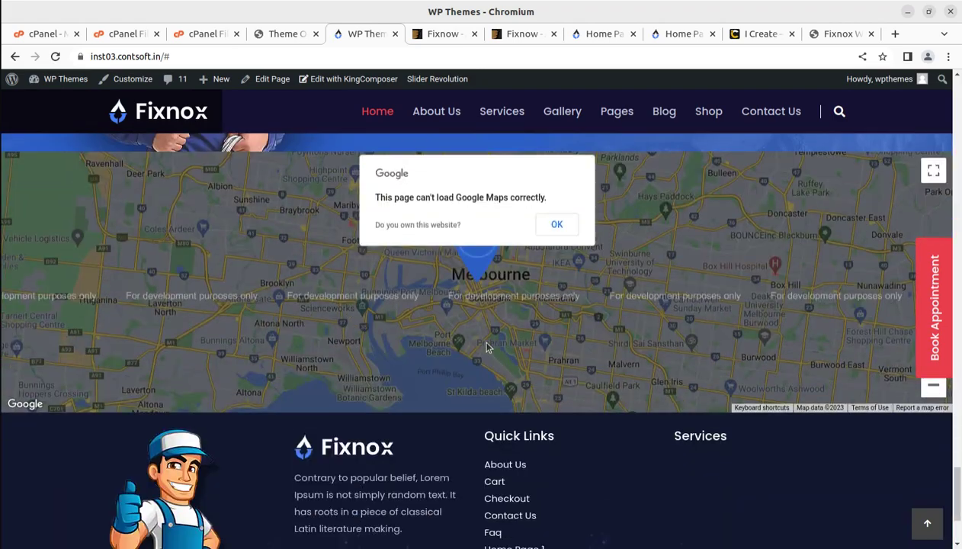
scroll(489, 347, up, 5)
- Open the site's About Us and Our Team pages and review their imported content
mouse_move(428, 119)
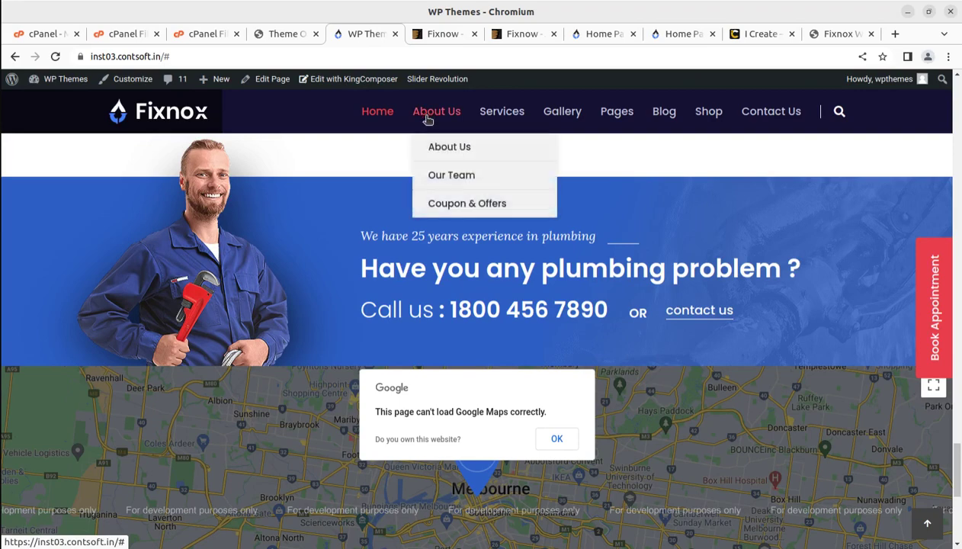
click(439, 152)
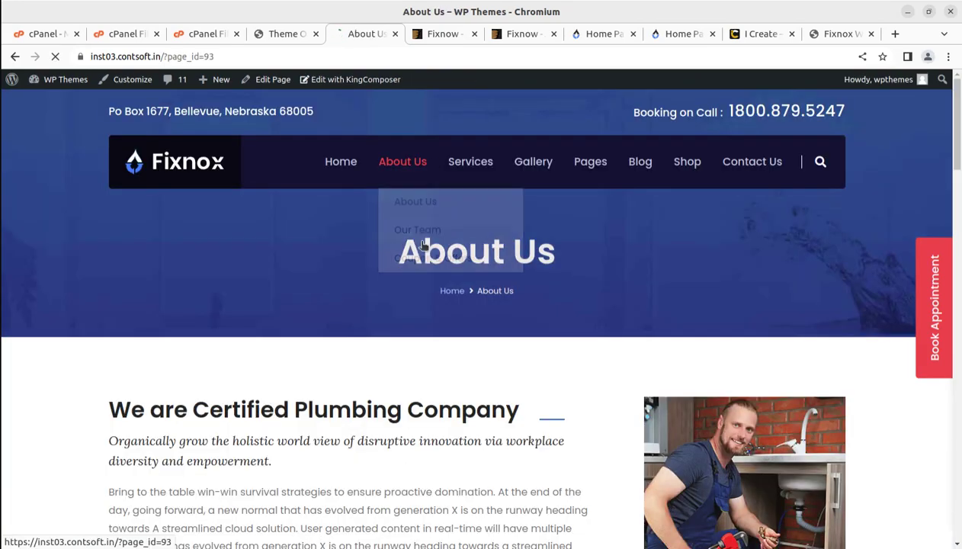
scroll(433, 228, down, 5)
scroll(434, 249, down, 6)
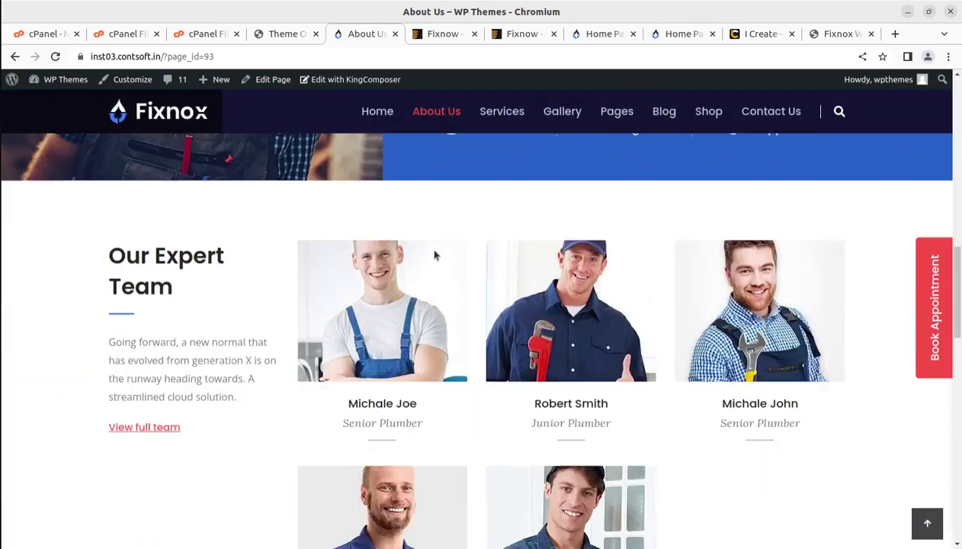
mouse_move(458, 114)
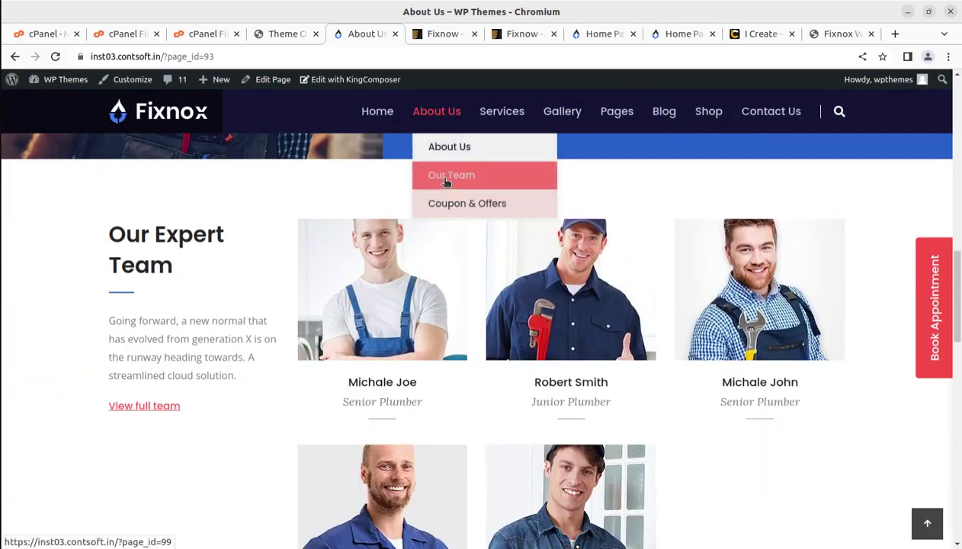
click(437, 175)
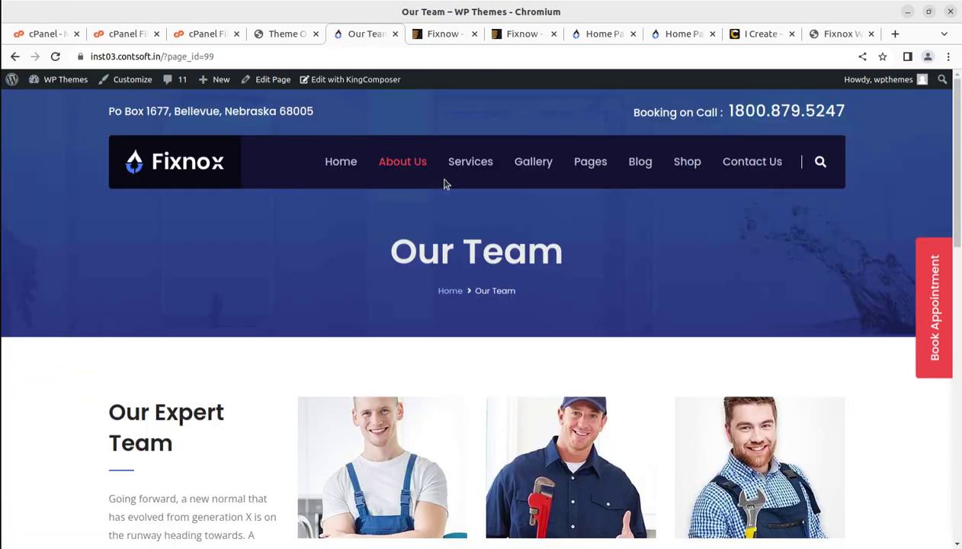
scroll(446, 185, down, 3)
- Open the All Services and Plumbing Services pages and check their imported content
mouse_move(501, 111)
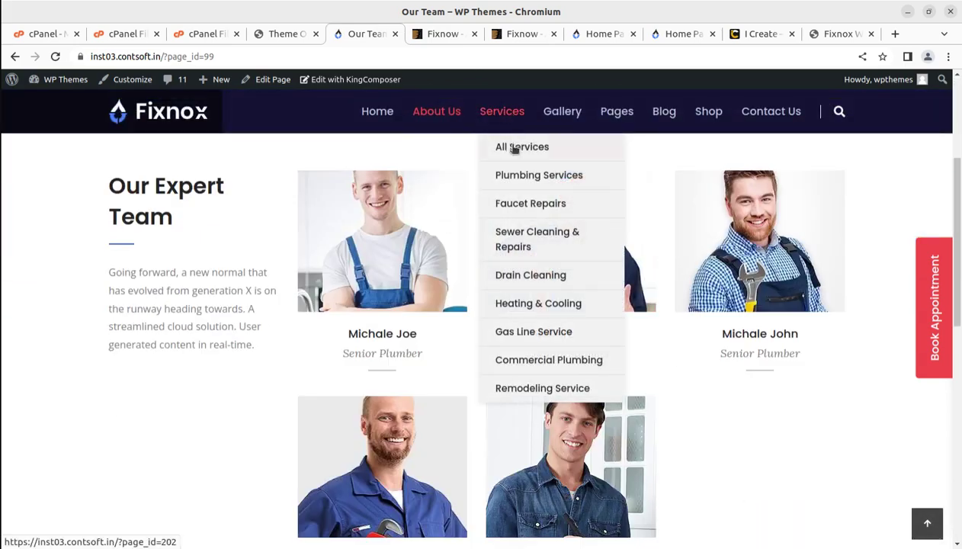
click(514, 148)
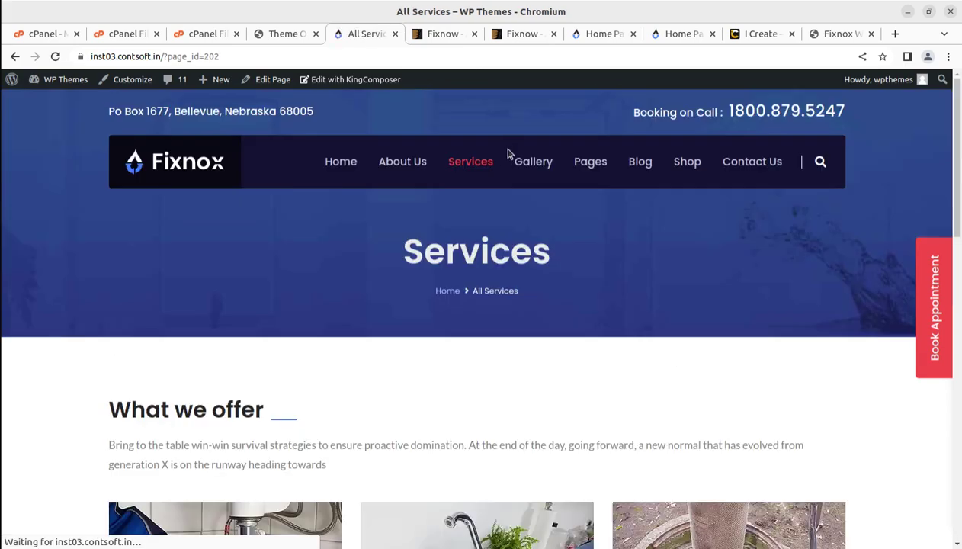
mouse_move(479, 239)
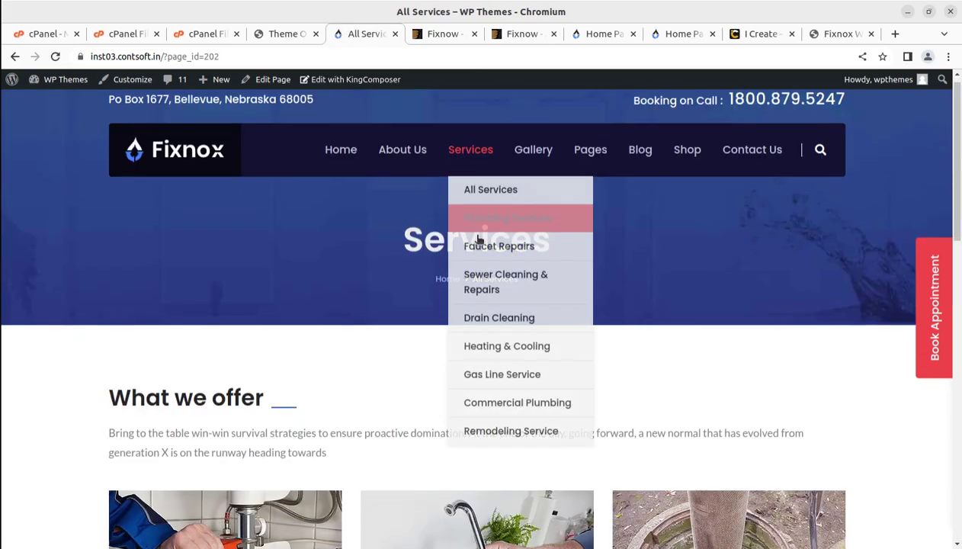
scroll(479, 239, down, 5)
mouse_move(500, 112)
click(496, 176)
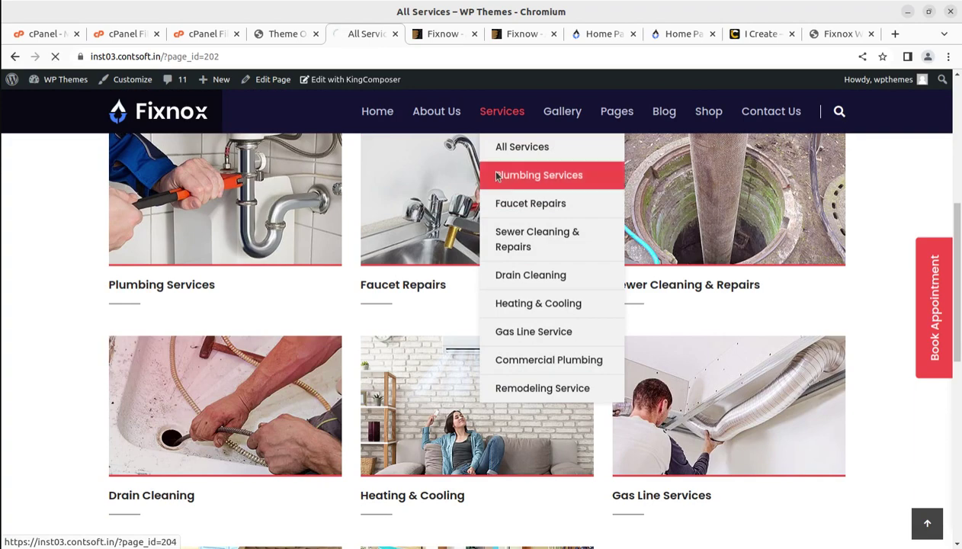
scroll(531, 236, down, 7)
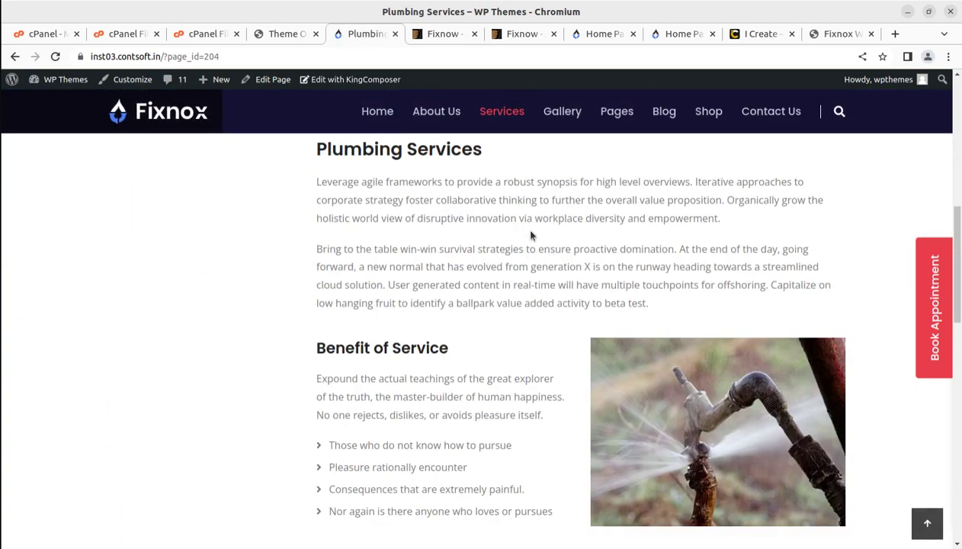
- Review the Faucet Repairs and Drain Cleaning service pages
mouse_move(503, 114)
click(518, 206)
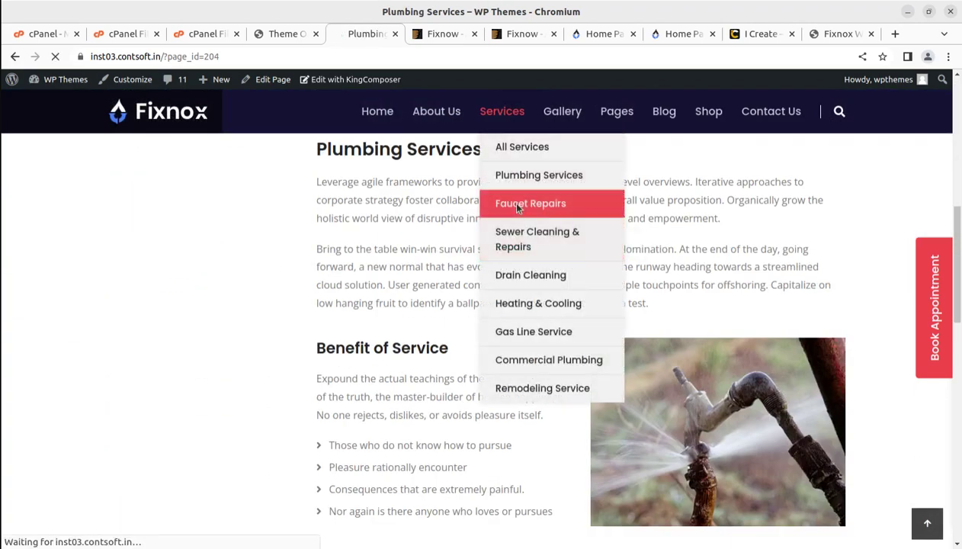
scroll(486, 257, down, 3)
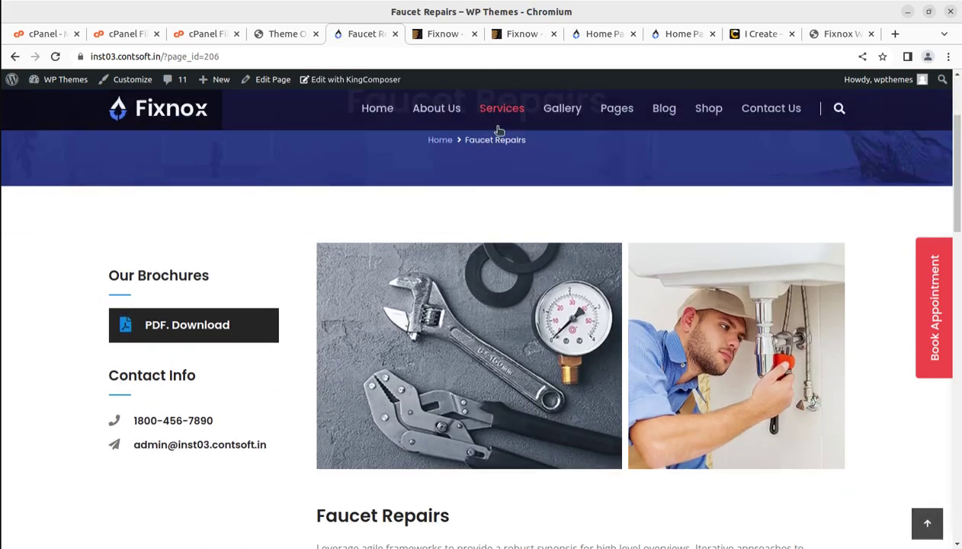
scroll(497, 130, up, 3)
mouse_move(492, 160)
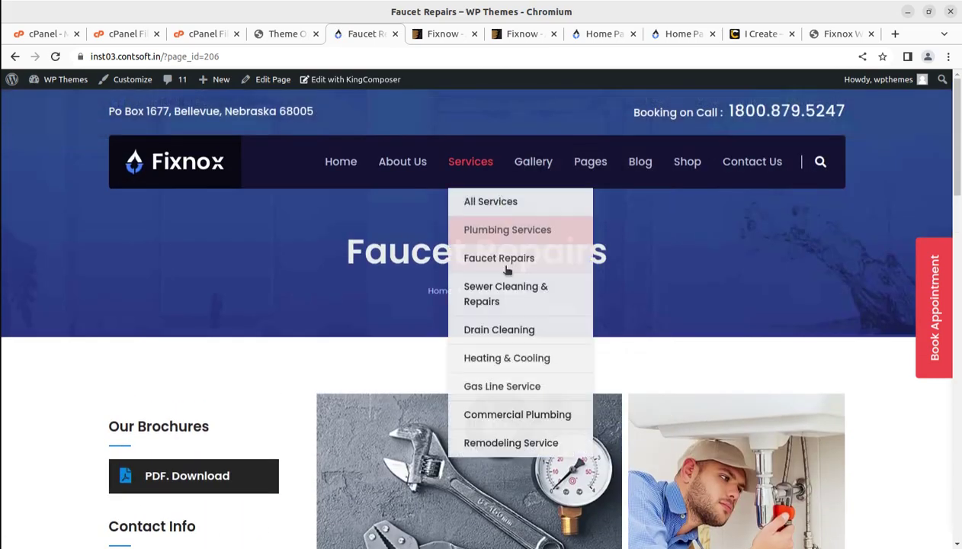
click(500, 332)
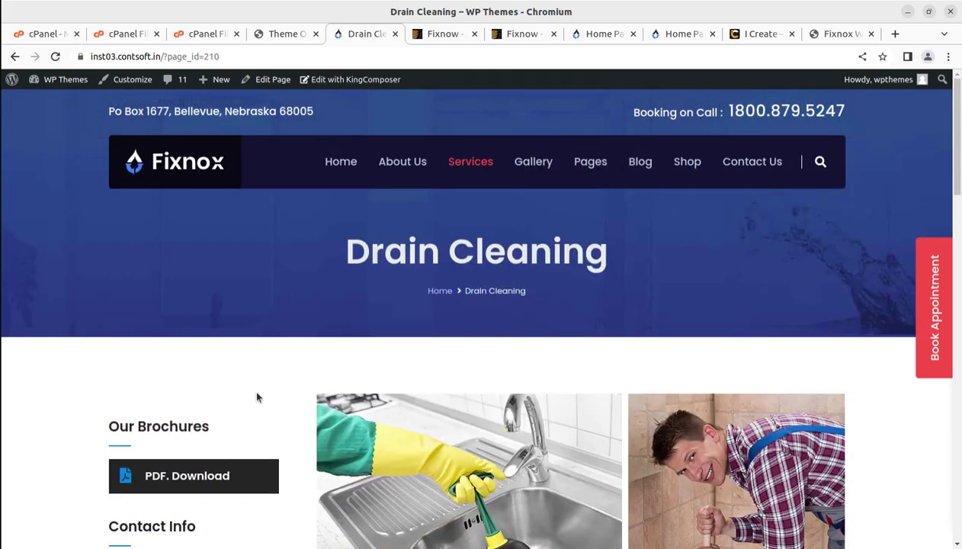
scroll(257, 397, down, 3)
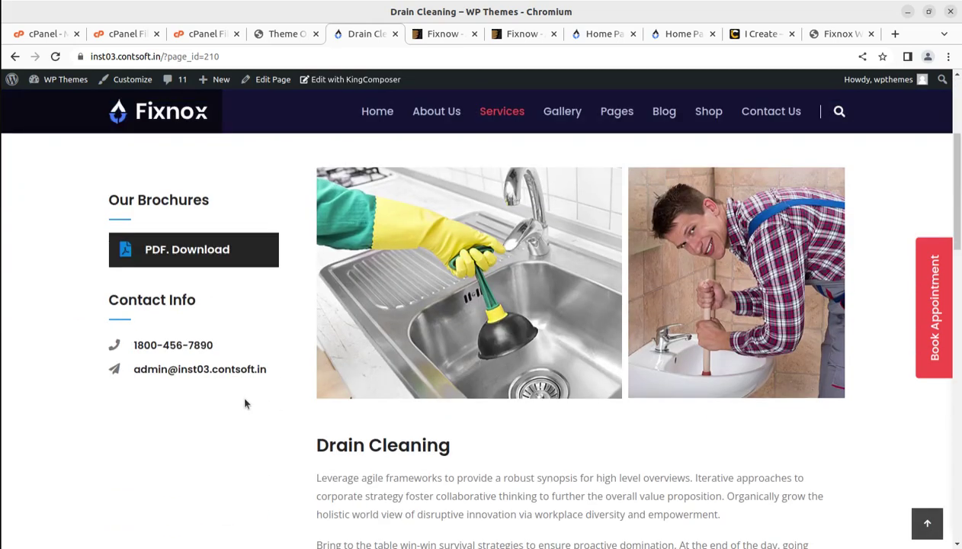
- Check the Gallery Classic page and the Prices page of the imported site
mouse_move(563, 118)
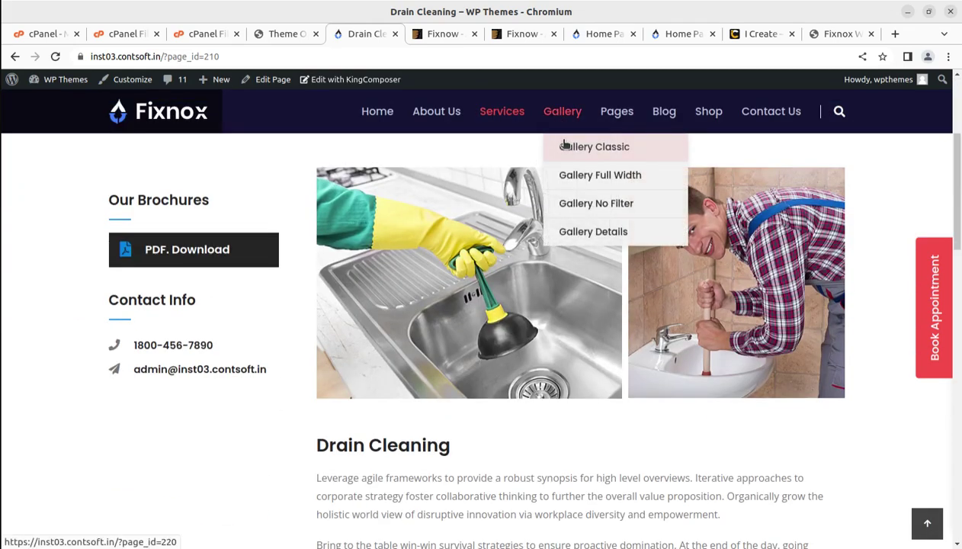
click(568, 146)
scroll(573, 185, down, 4)
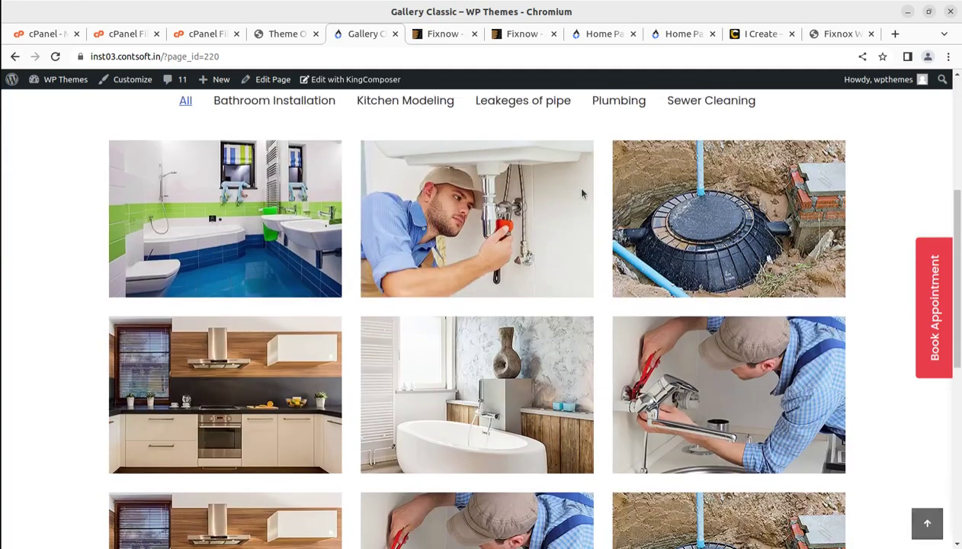
scroll(618, 142, down, 3)
mouse_move(618, 116)
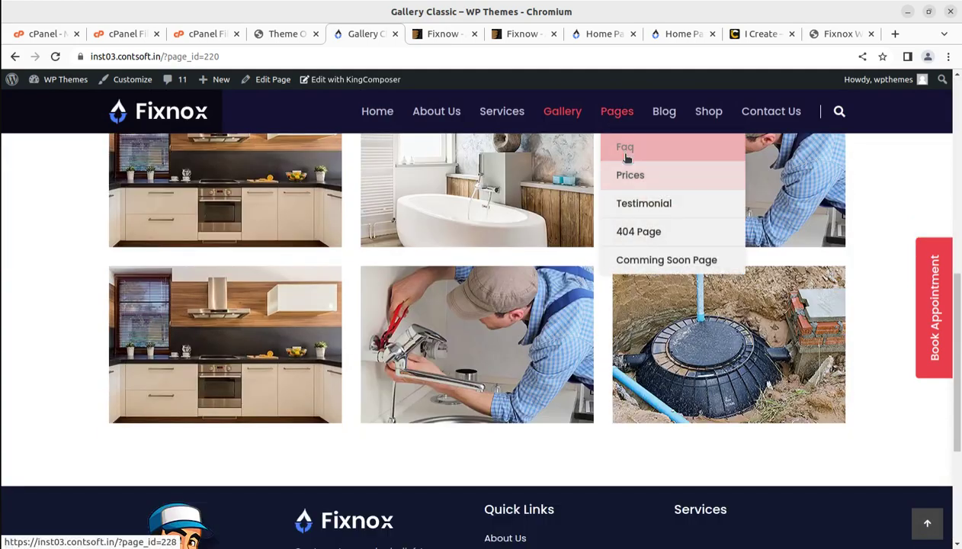
click(629, 183)
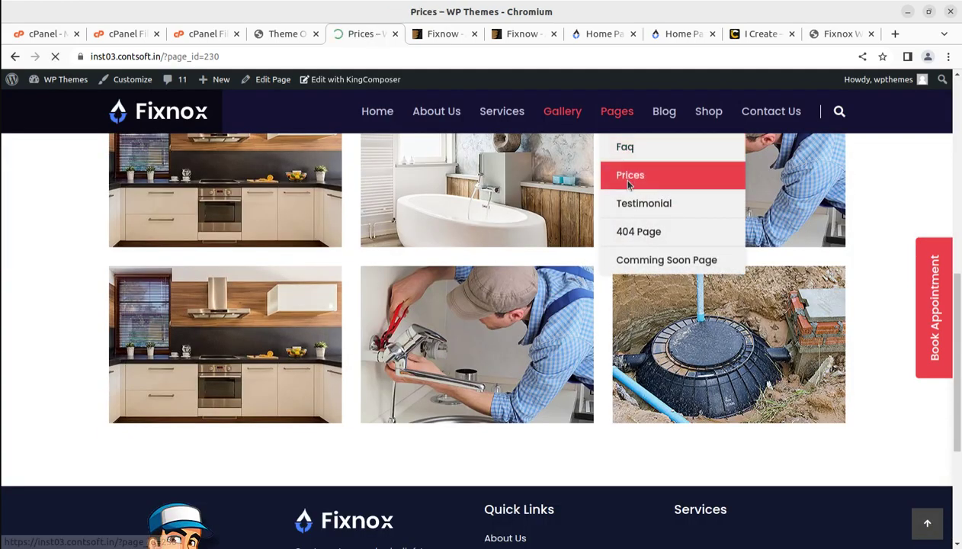
scroll(578, 229, down, 4)
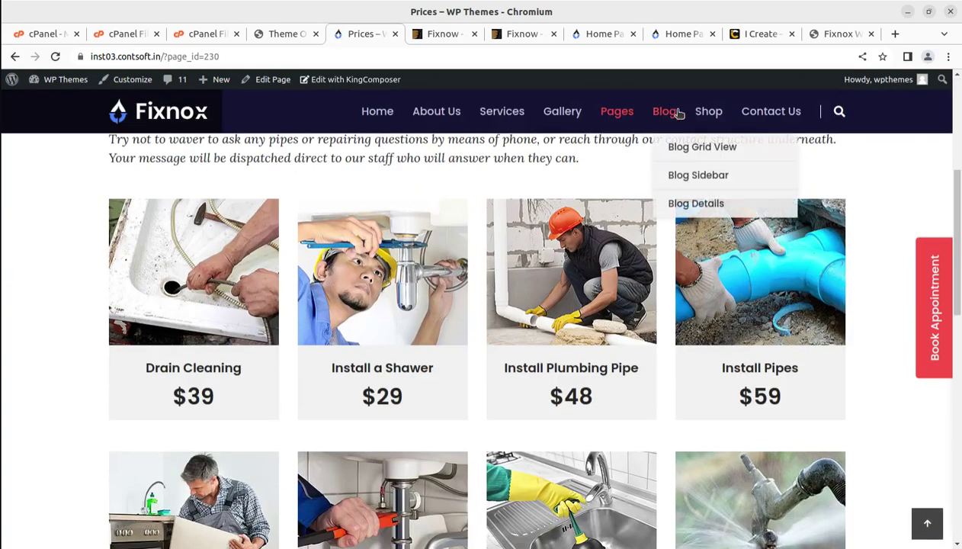
- Open the Shop page and look through the imported product listing
mouse_move(708, 113)
click(712, 150)
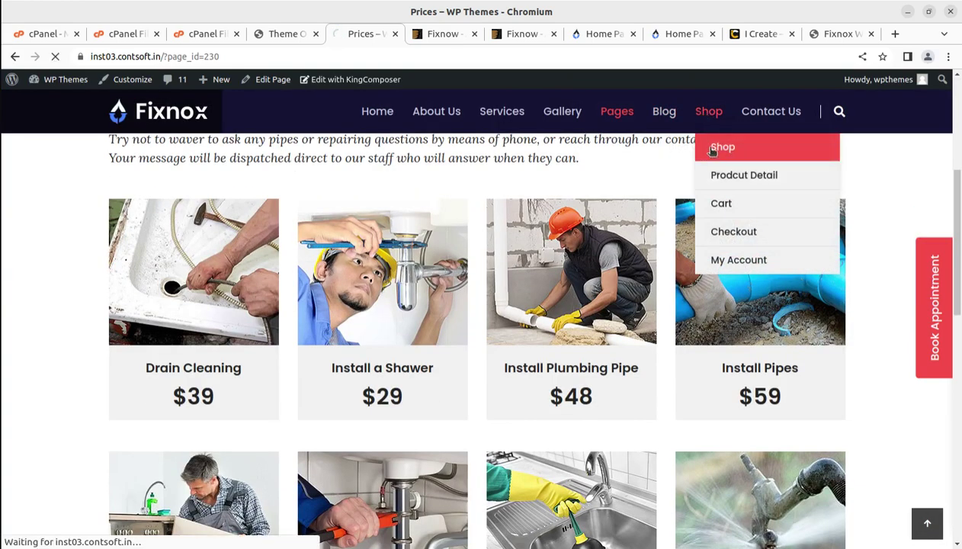
scroll(286, 268, down, 2)
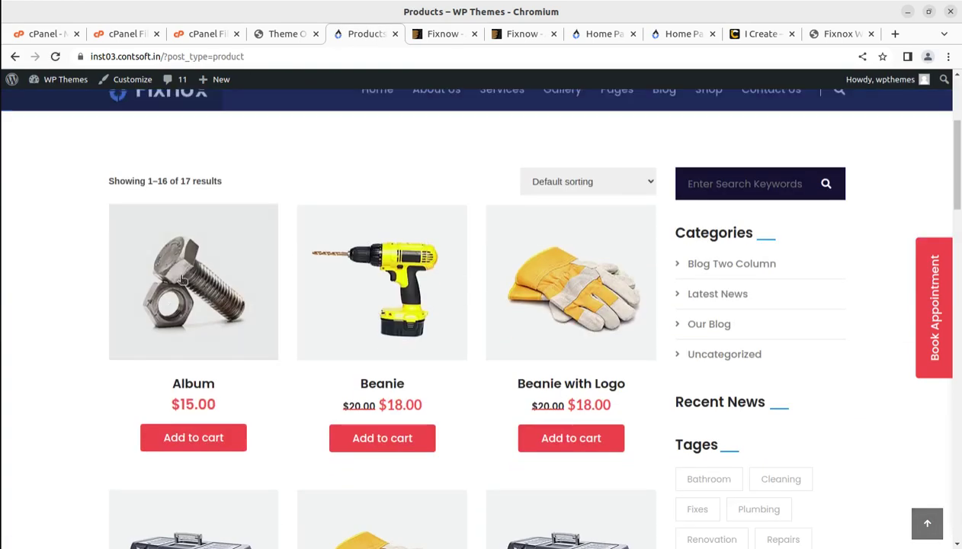
scroll(313, 281, down, 3)
scroll(300, 268, up, 6)
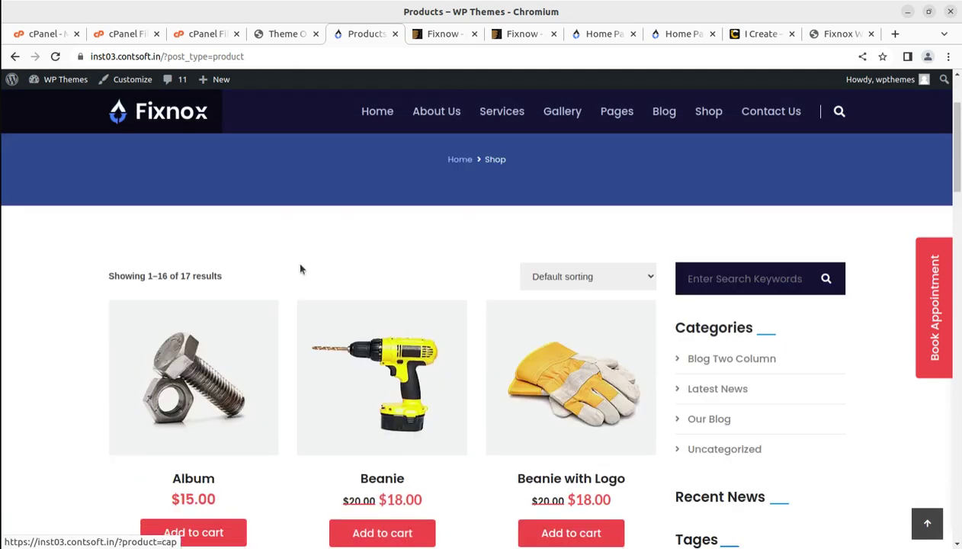
- Return to the site's home page and check where the Home Page 2 menu link leads
click(172, 169)
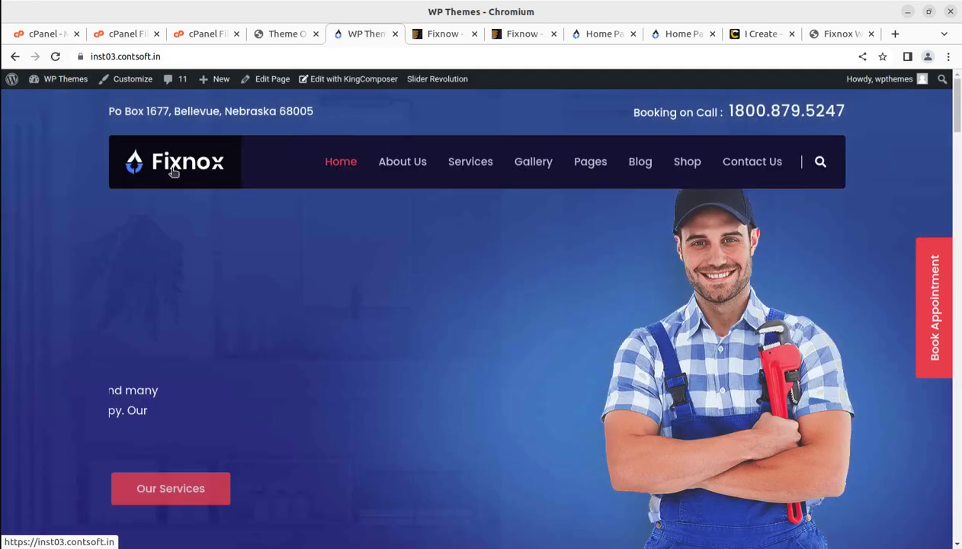
mouse_move(335, 161)
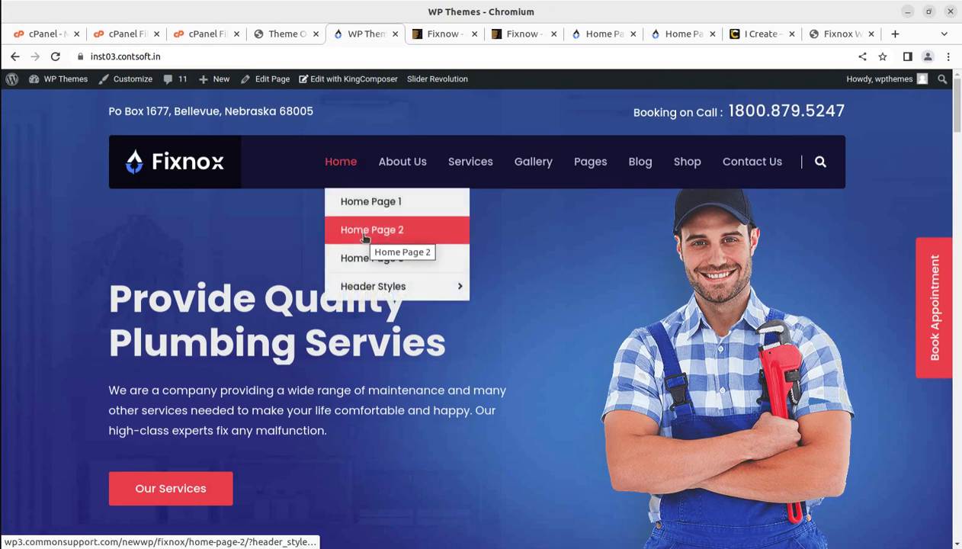
click(364, 238)
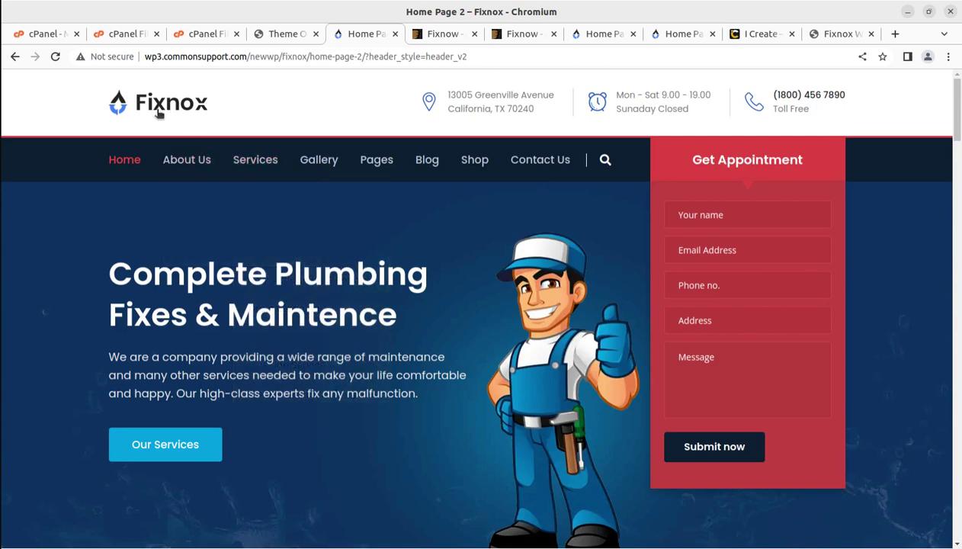
click(14, 57)
mouse_move(343, 165)
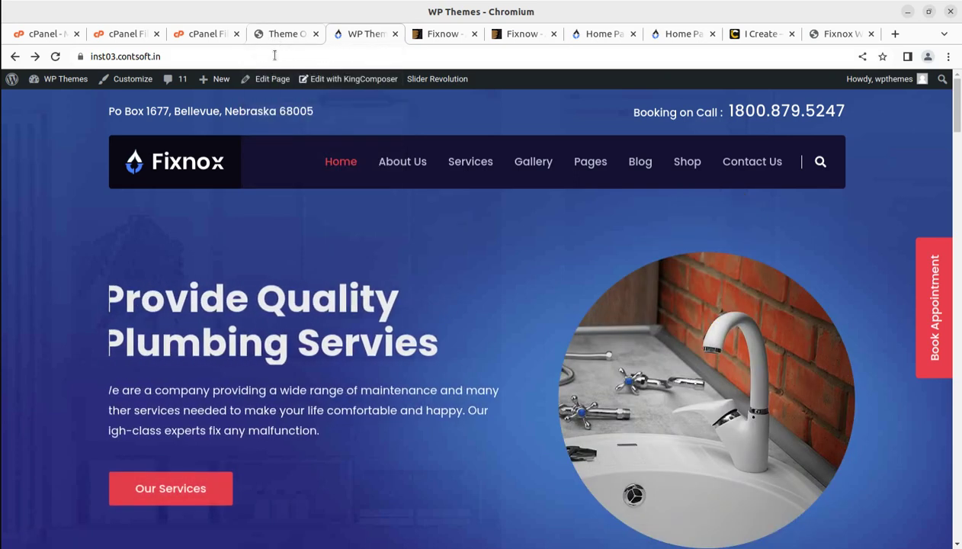
- Go back to the WordPress admin area and open the list of all pages
mouse_move(62, 79)
click(50, 103)
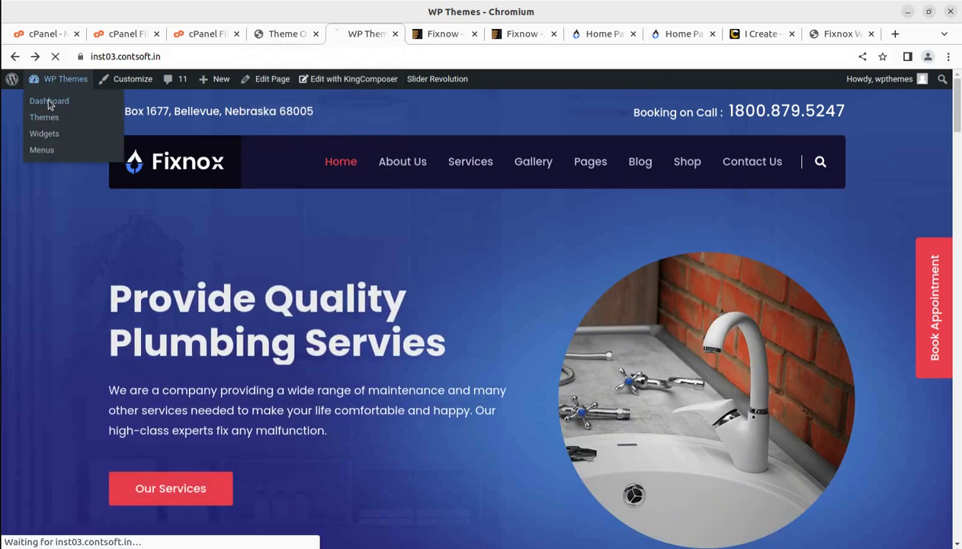
click(289, 33)
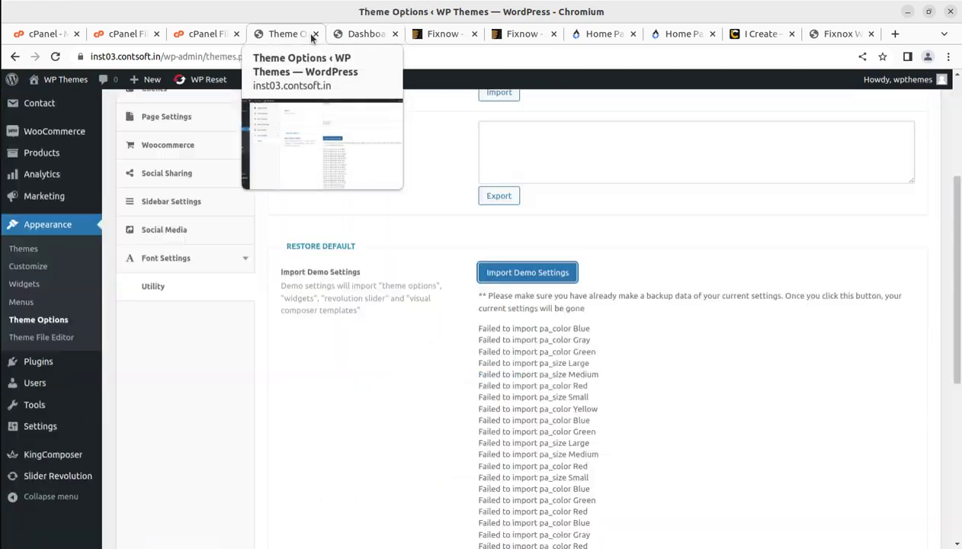
scroll(45, 229, up, 3)
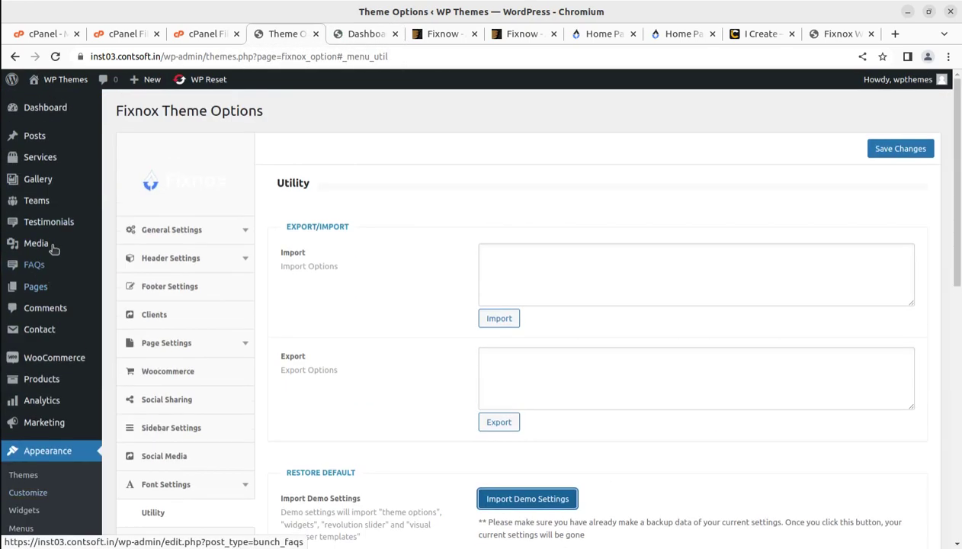
mouse_move(46, 187)
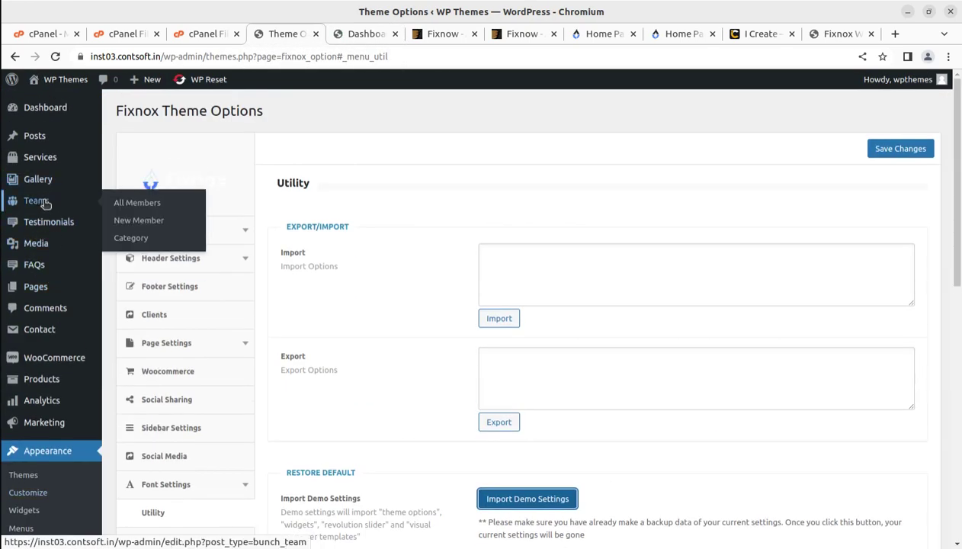
mouse_move(64, 286)
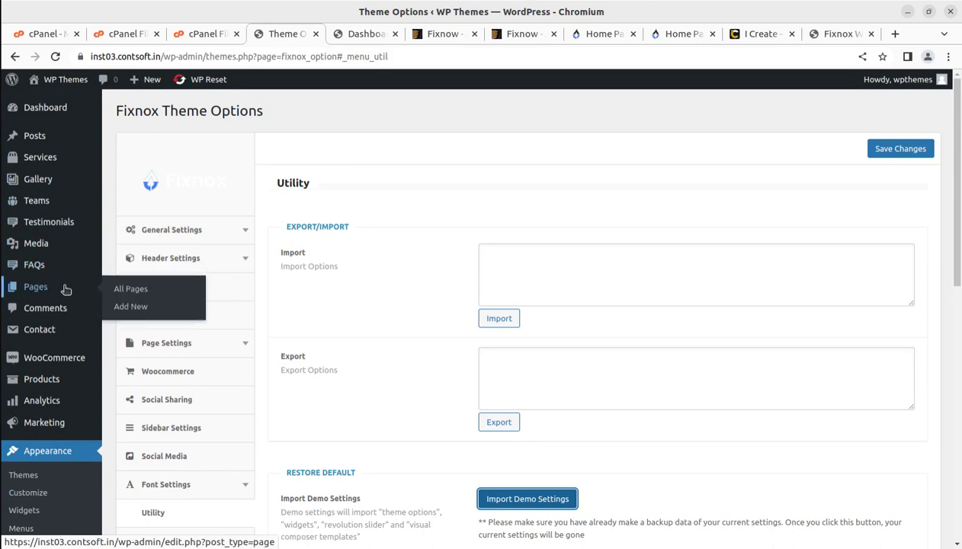
click(122, 290)
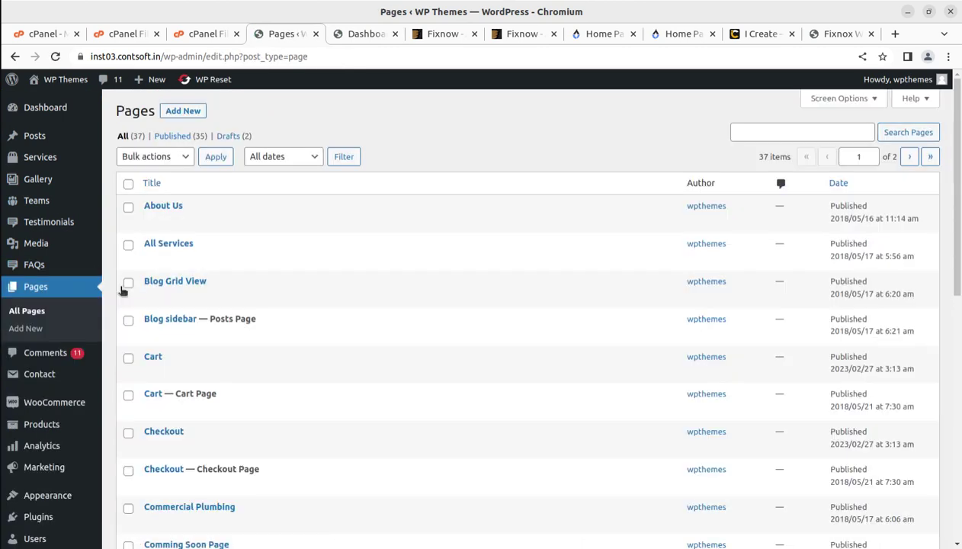
- Find Home Page 3 on the second page of the pages list and view it in a new tab
scroll(395, 377, down, 7)
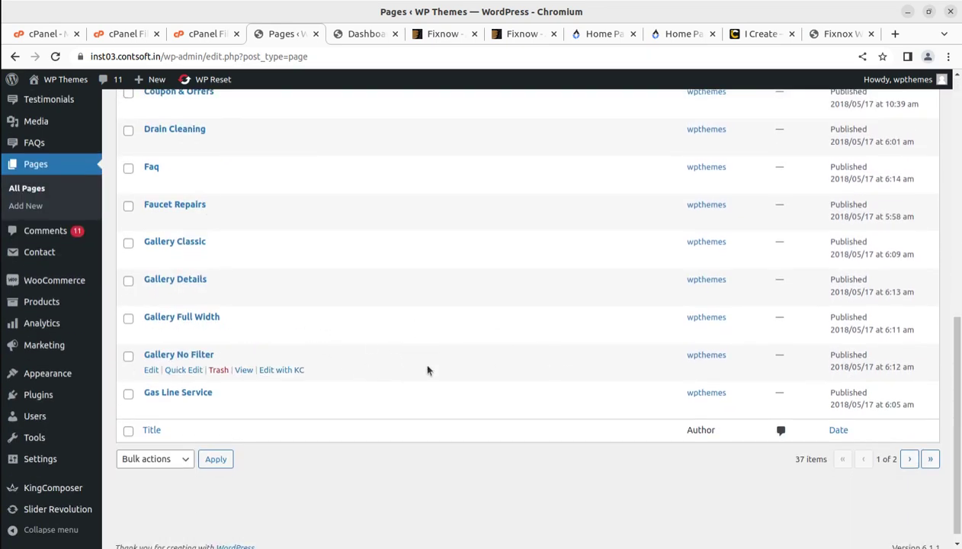
click(909, 458)
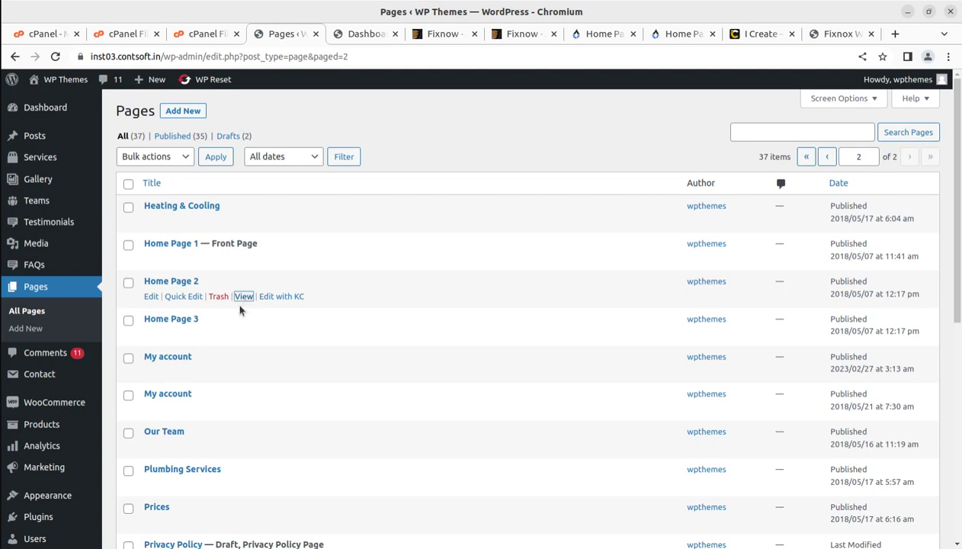
middle_click(242, 334)
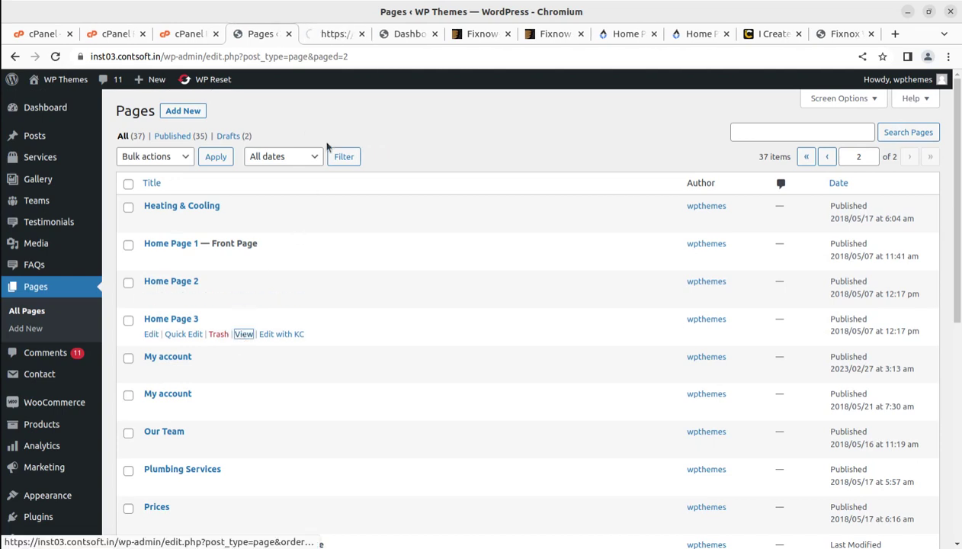
click(326, 35)
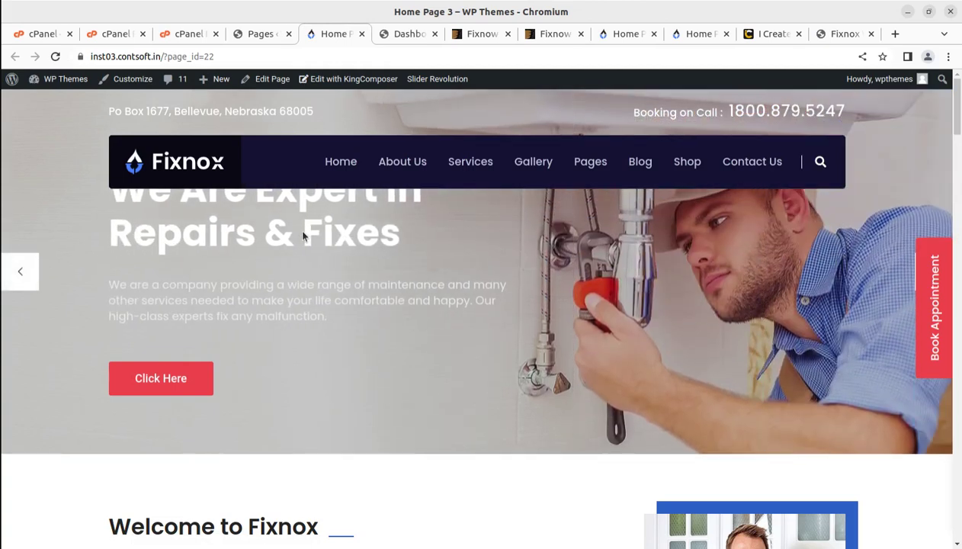
- Expand the Book Appointment form on Home Page 3 and check its name, email and phone fields
click(930, 325)
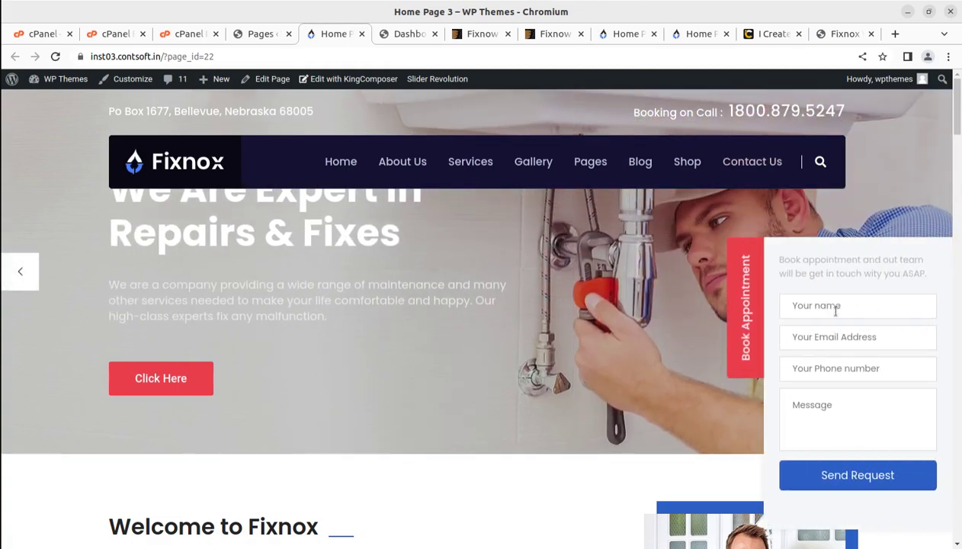
click(803, 305)
click(799, 337)
click(798, 367)
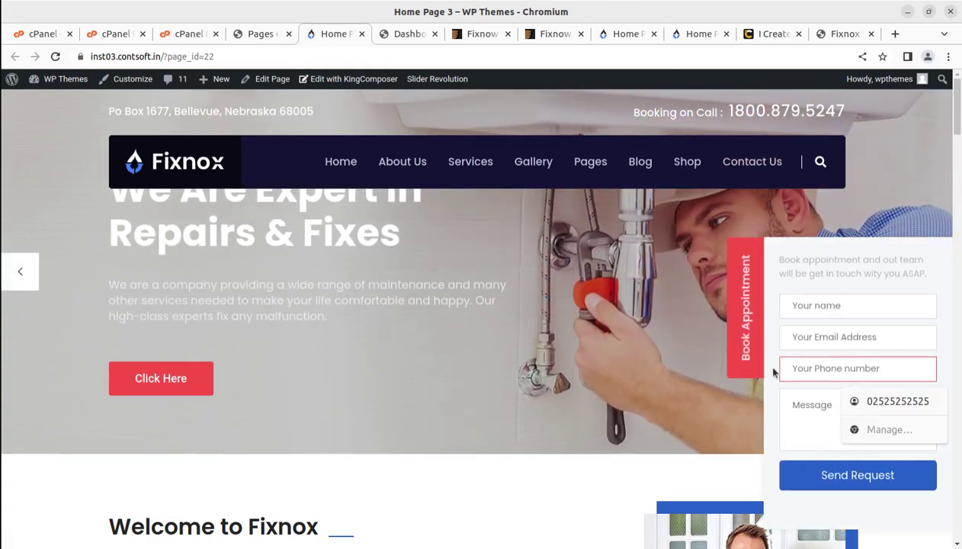
click(571, 412)
- Look through the welcome and What we offer sections of Home Page 3
scroll(550, 394, down, 3)
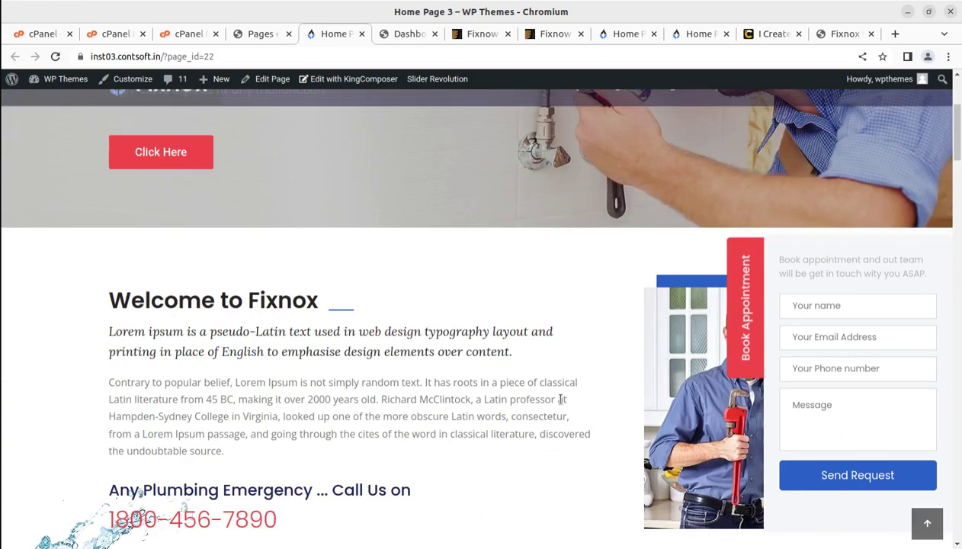
scroll(545, 424, down, 3)
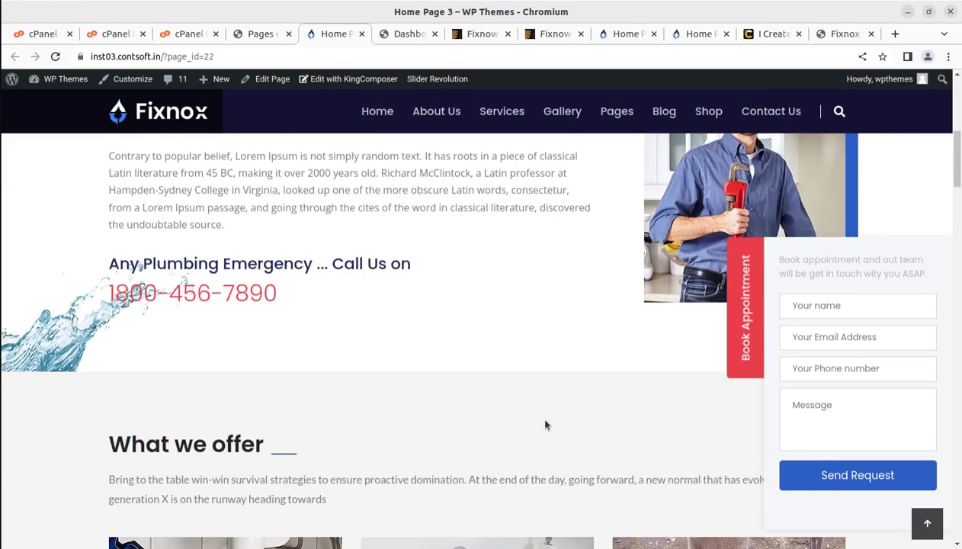
scroll(429, 369, down, 4)
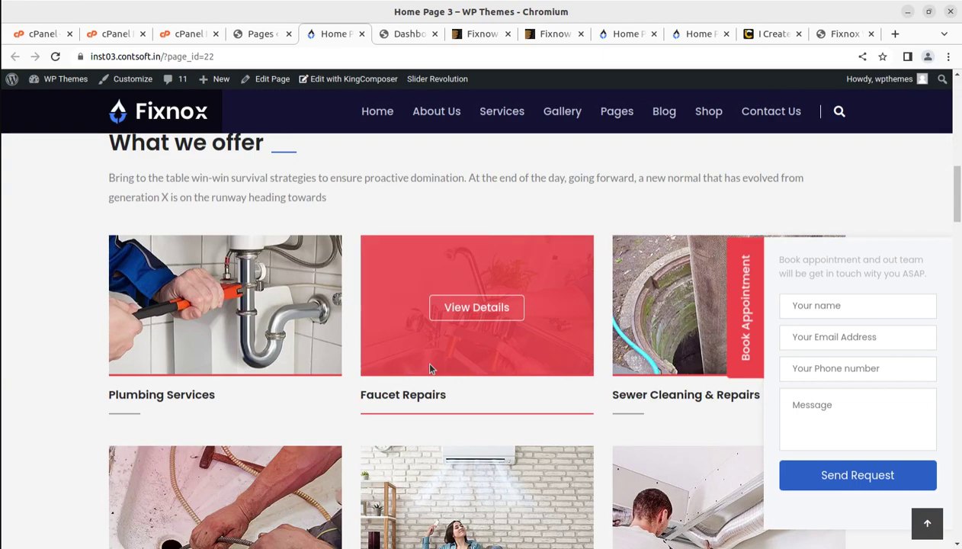
scroll(429, 368, up, 6)
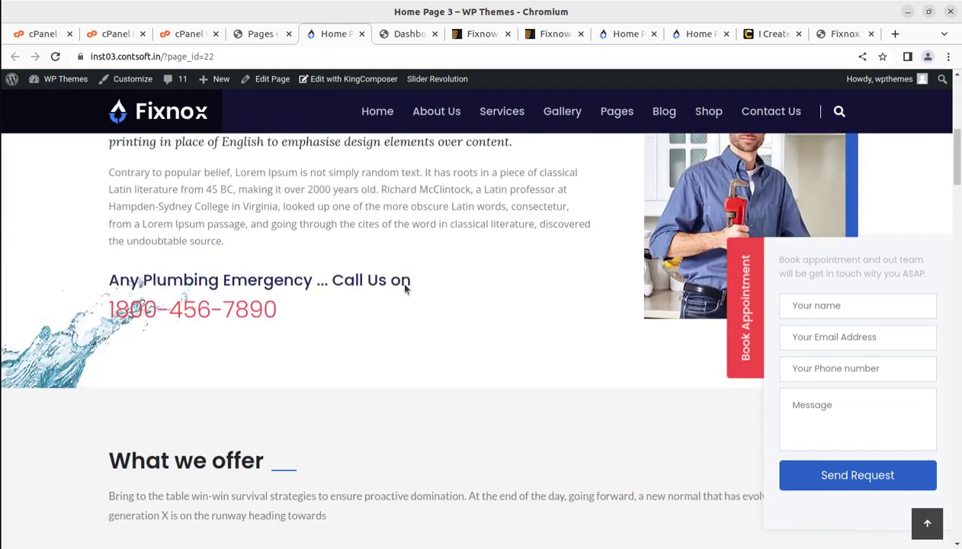
scroll(405, 288, up, 3)
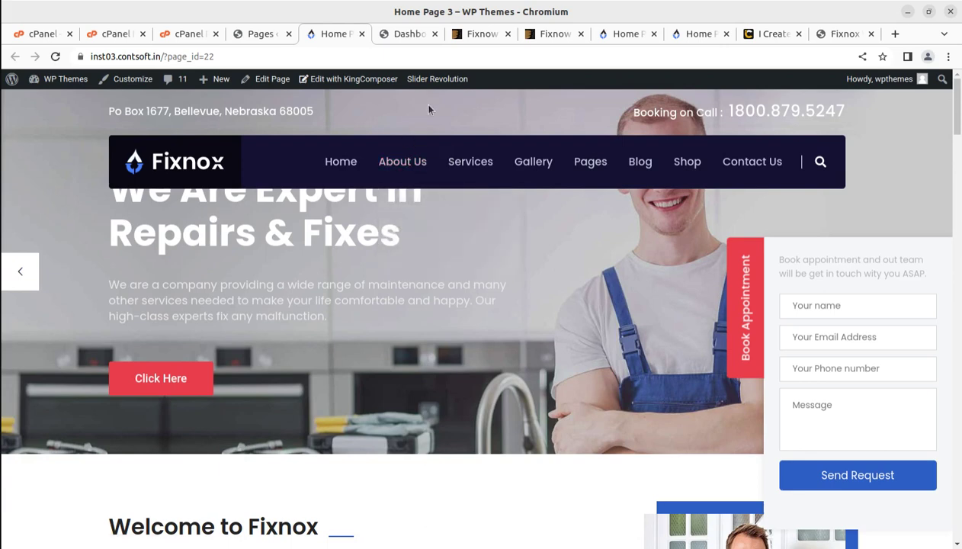
- View the top of the i-Create website's home page and return to the WordPress admin dashboard
click(743, 42)
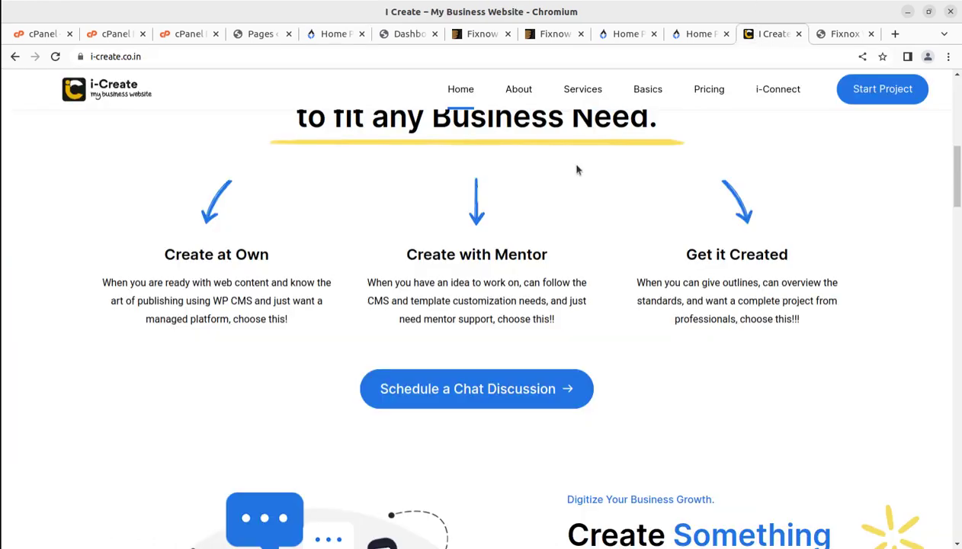
scroll(577, 169, up, 7)
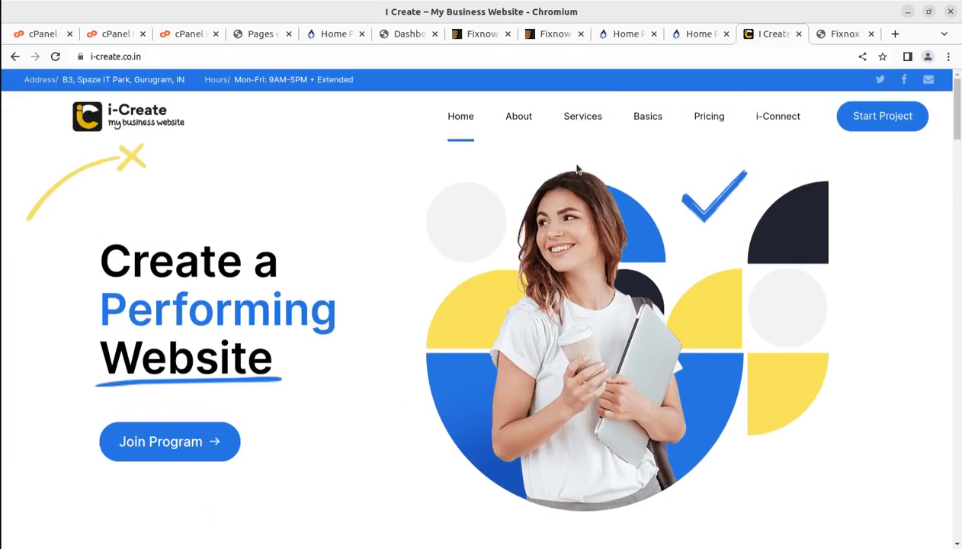
click(245, 35)
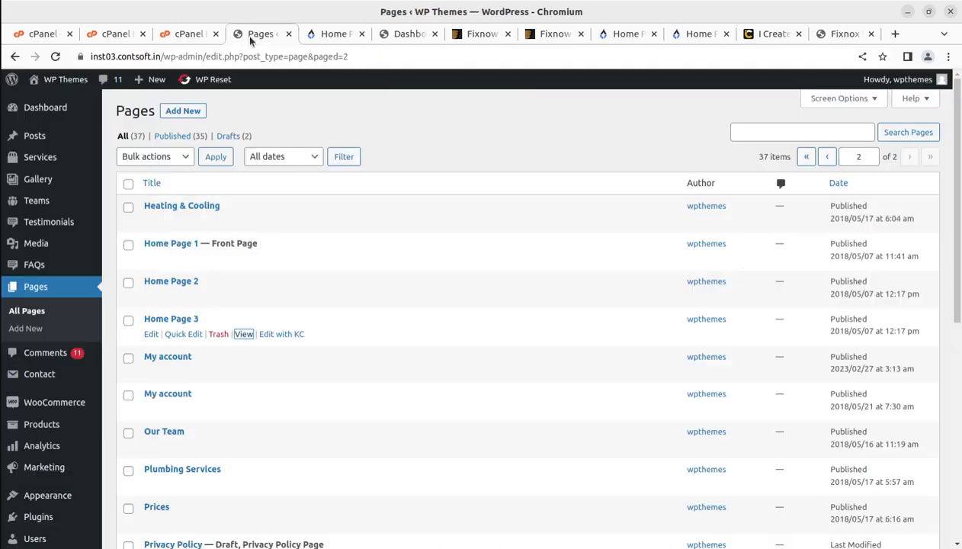
click(45, 111)
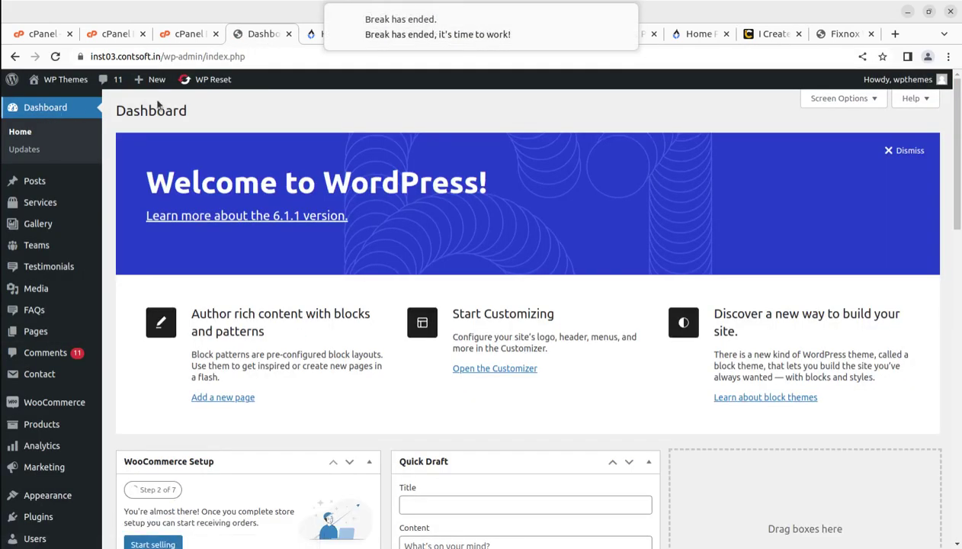
click(621, 18)
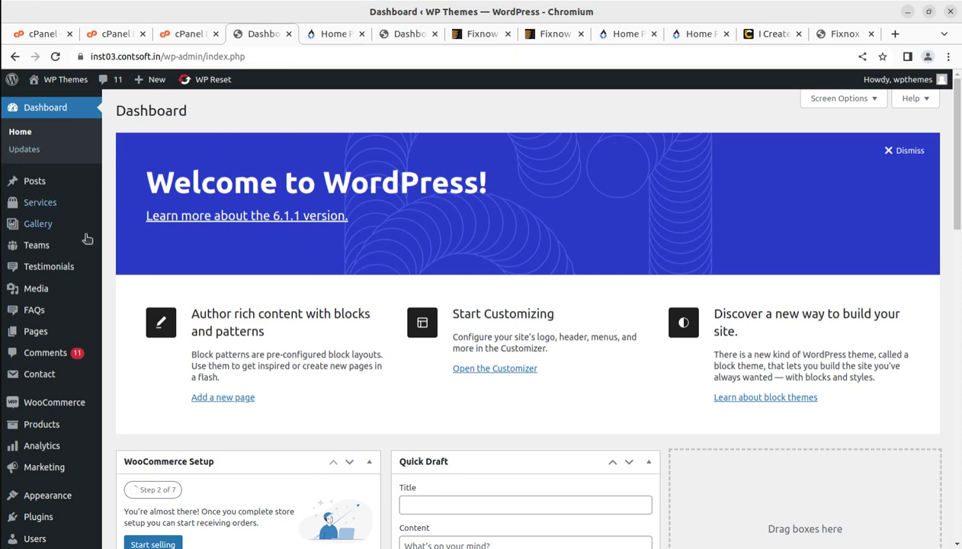
- Open a blank new service entry and look over its available fields
mouse_move(47, 209)
click(163, 219)
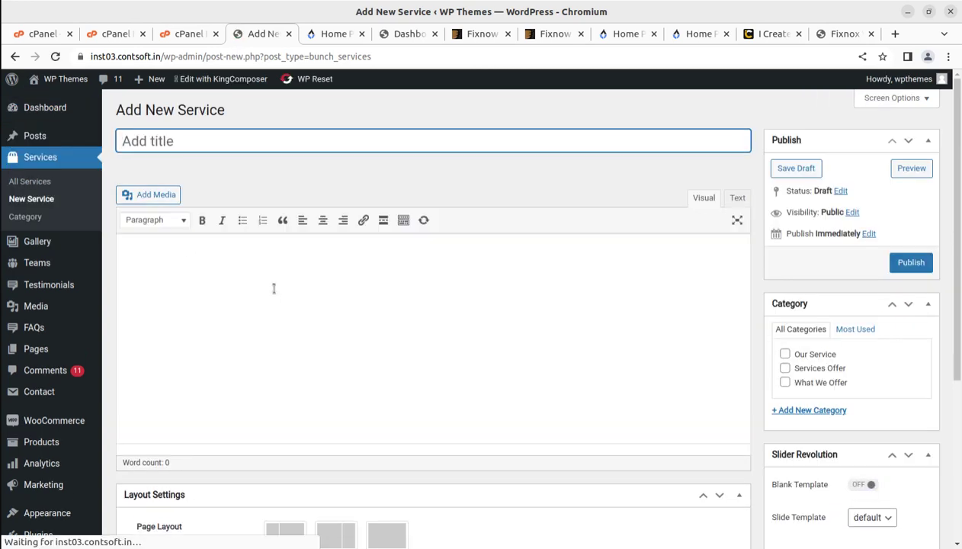
scroll(271, 286, down, 3)
scroll(273, 292, up, 3)
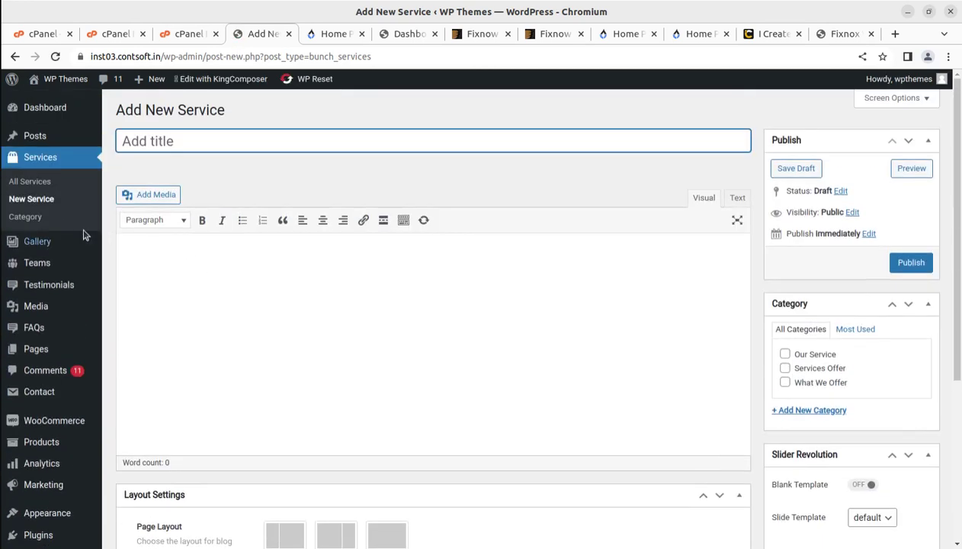
- Open the list of all services and look through the imported entries and their categories
click(31, 184)
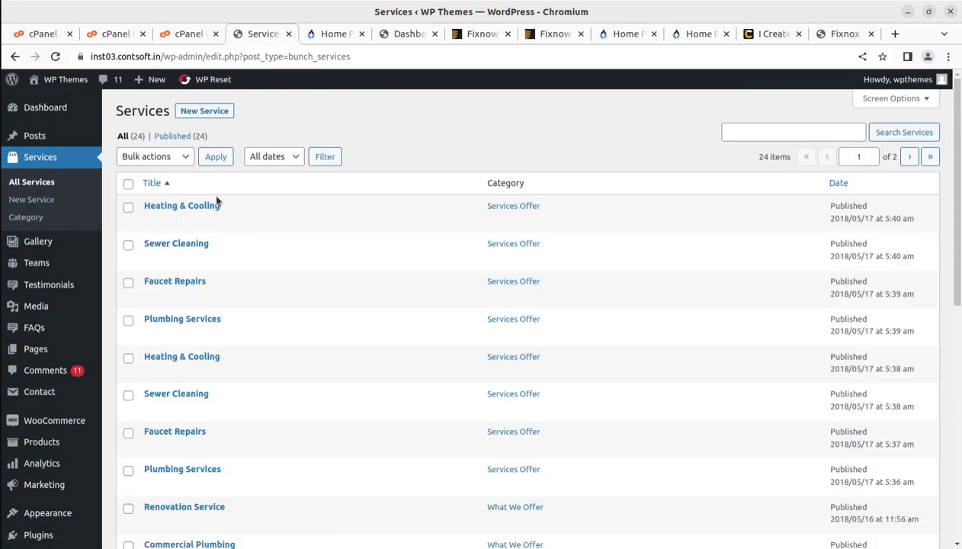
scroll(225, 328, down, 3)
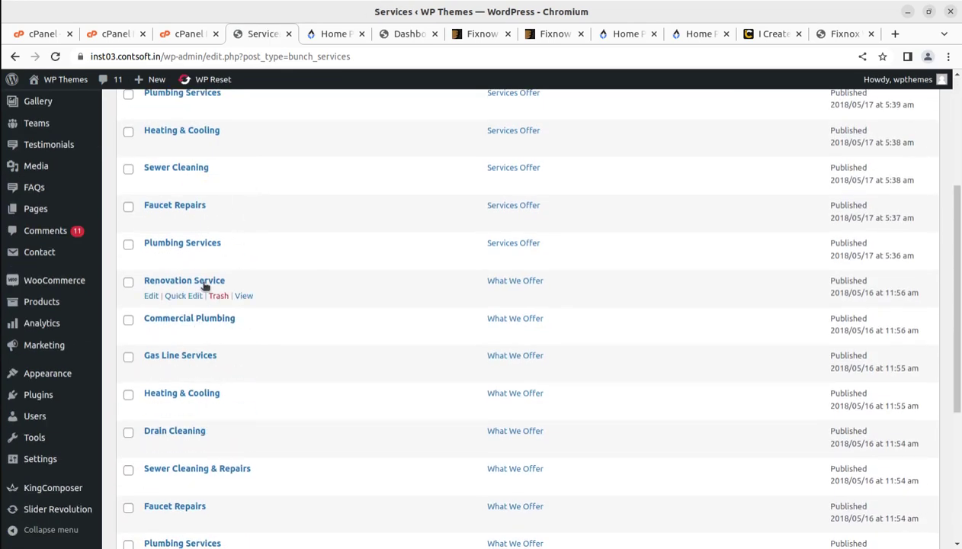
scroll(216, 238, up, 2)
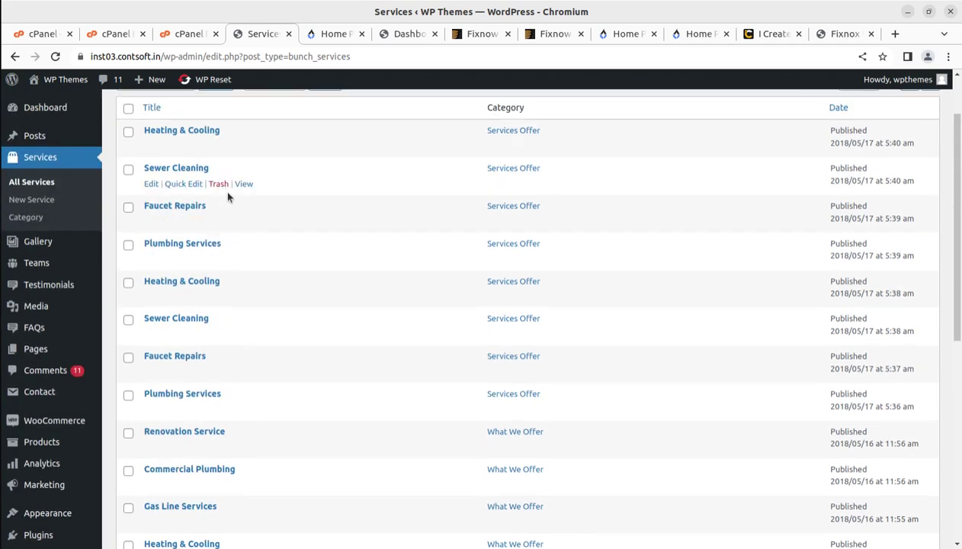
- Open the Sewer Cleaning service in the Services Offer category for editing and review its layout, icon and link settings
click(151, 185)
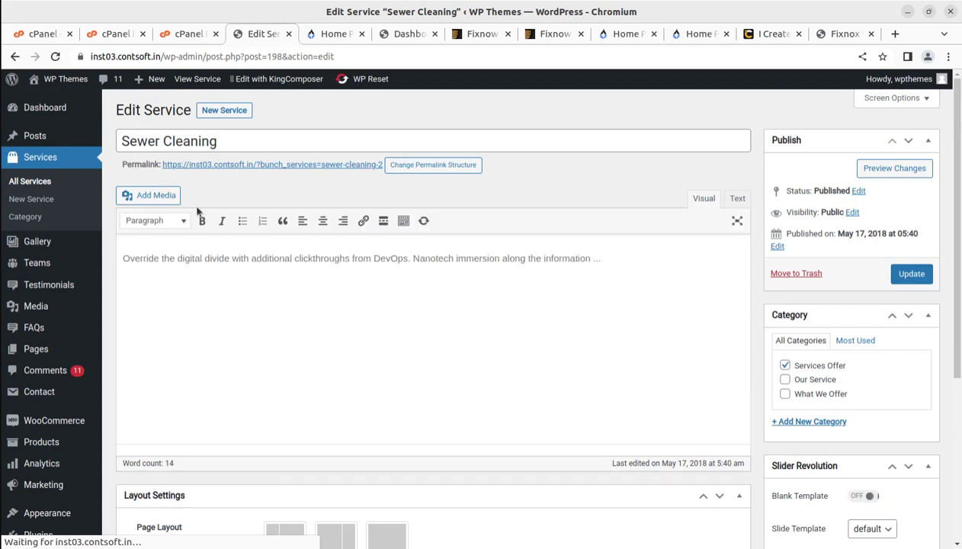
scroll(325, 381, down, 3)
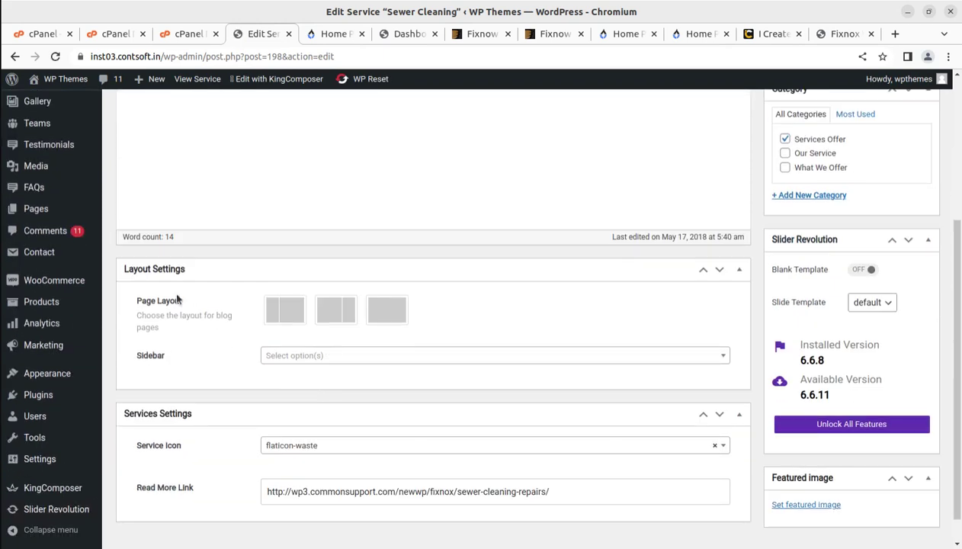
scroll(183, 294, down, 1)
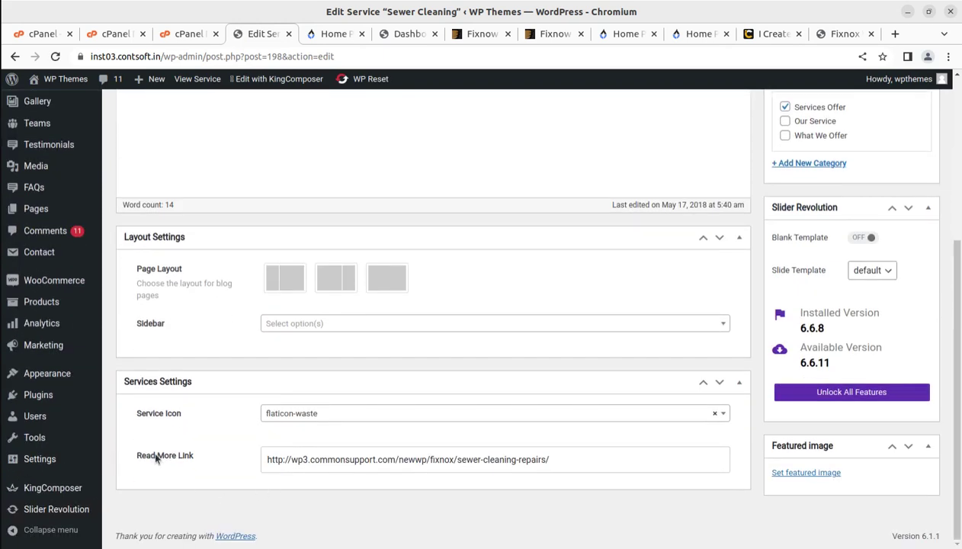
scroll(499, 478, up, 4)
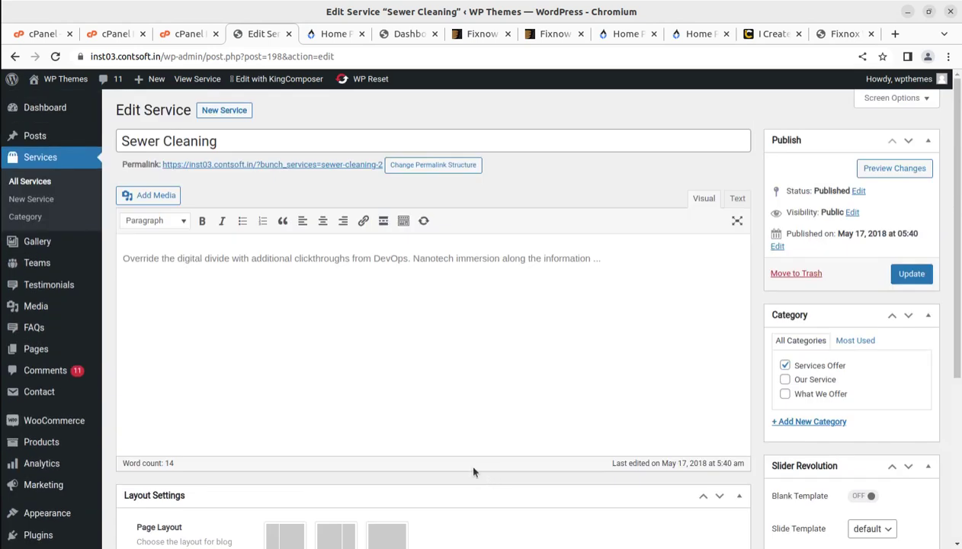
- Return from the Sewer Cleaning entry to the list of all services and look through it
scroll(864, 406, down, 4)
scroll(736, 418, up, 4)
click(30, 183)
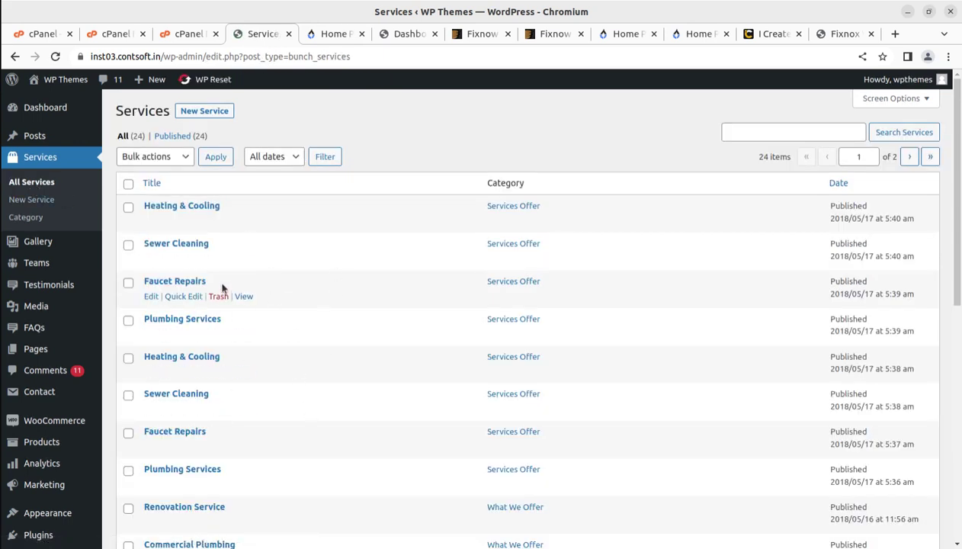
scroll(223, 285, down, 4)
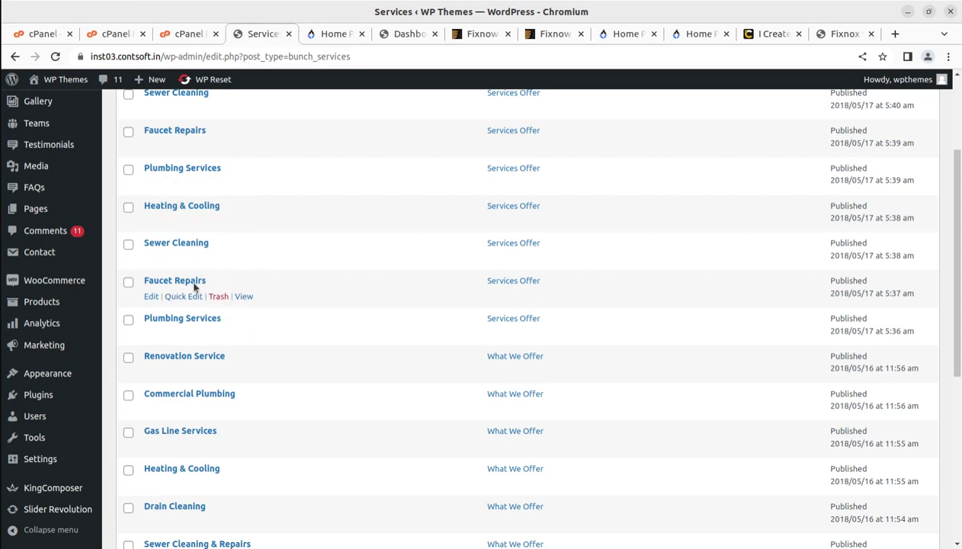
scroll(65, 221, up, 4)
- View the lists of gallery items, team members, testimonials and FAQs one after another
mouse_move(48, 267)
click(42, 249)
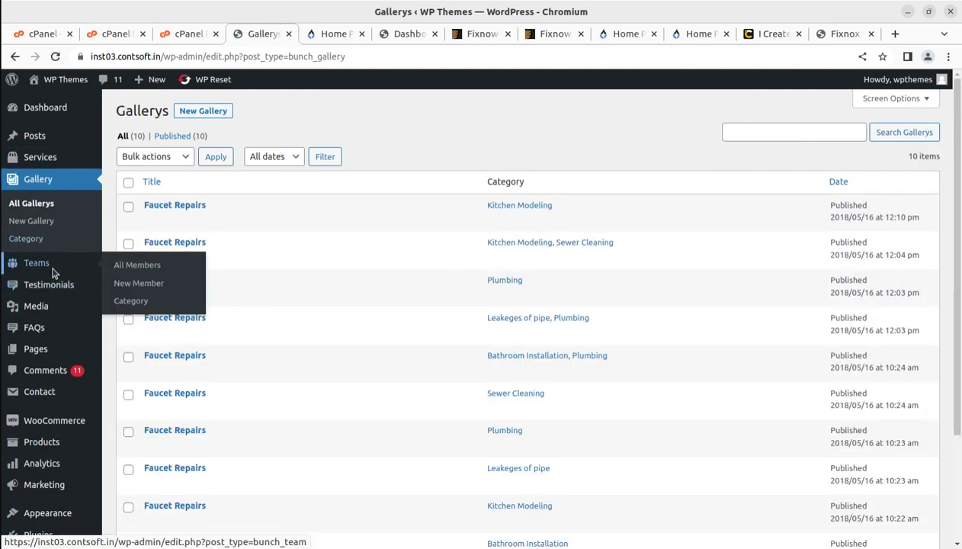
click(54, 270)
click(56, 292)
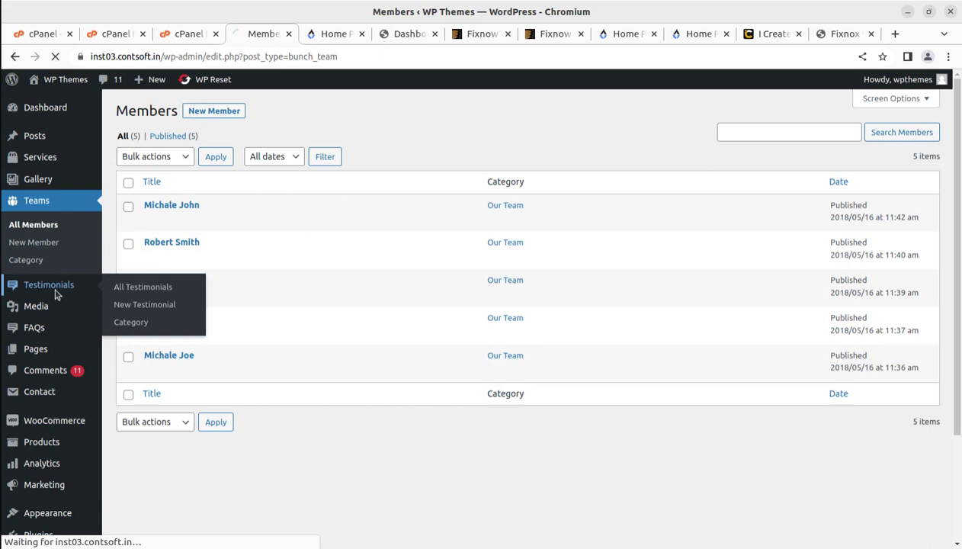
mouse_move(56, 310)
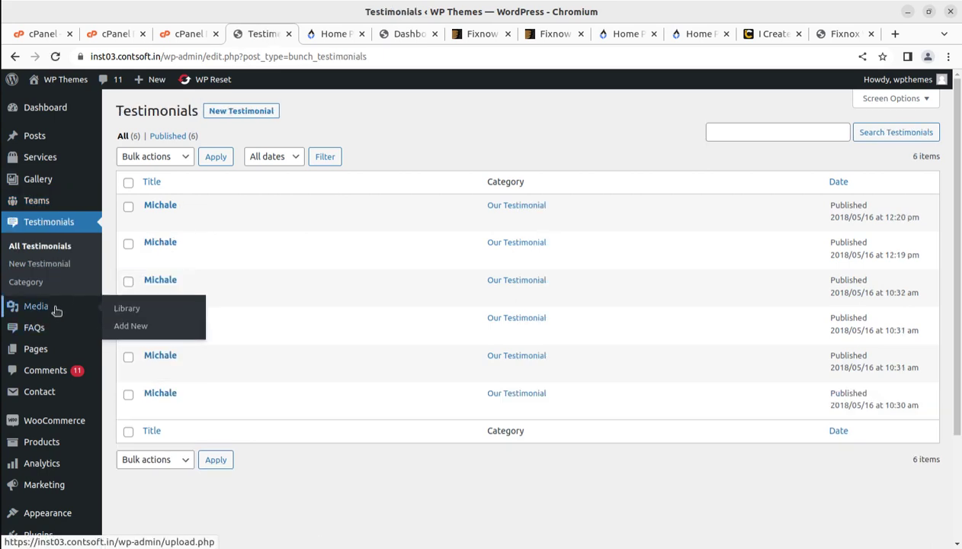
scroll(46, 328, down, 3)
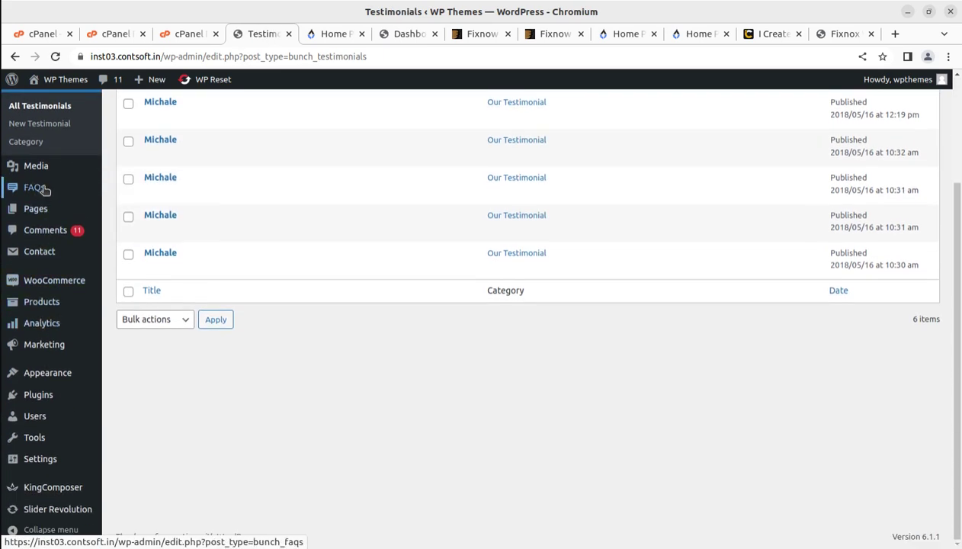
click(34, 188)
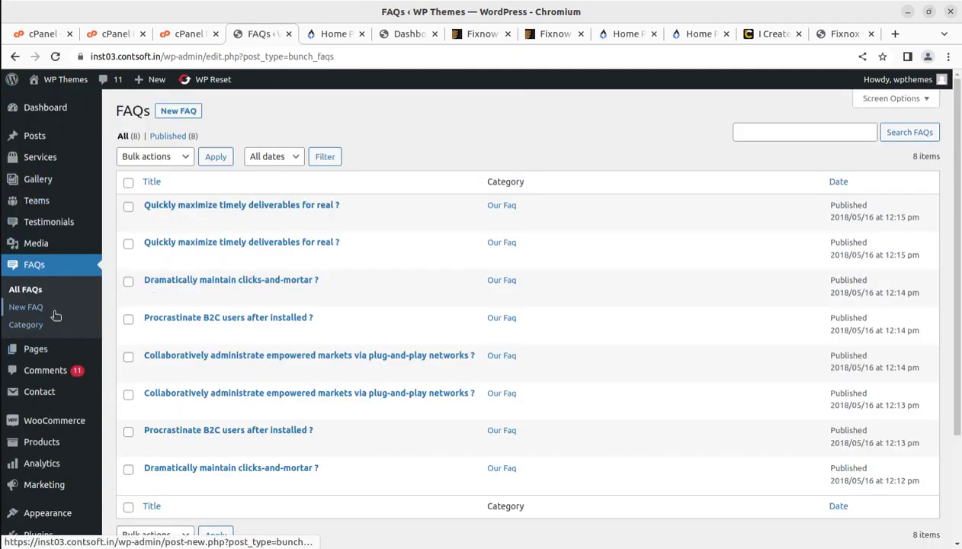
- Open the Fixnox theme options and look over the general, favicon and logo image settings
scroll(55, 315, down, 3)
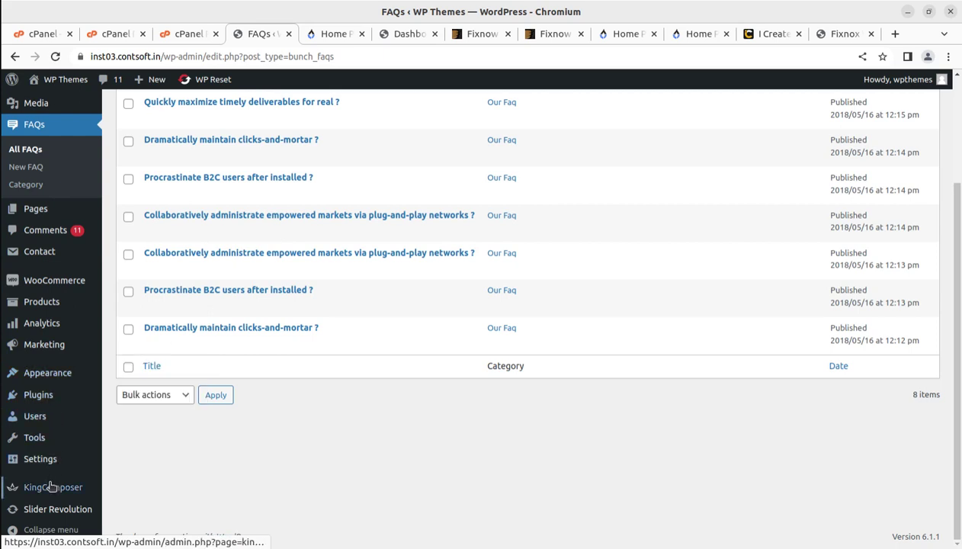
mouse_move(50, 485)
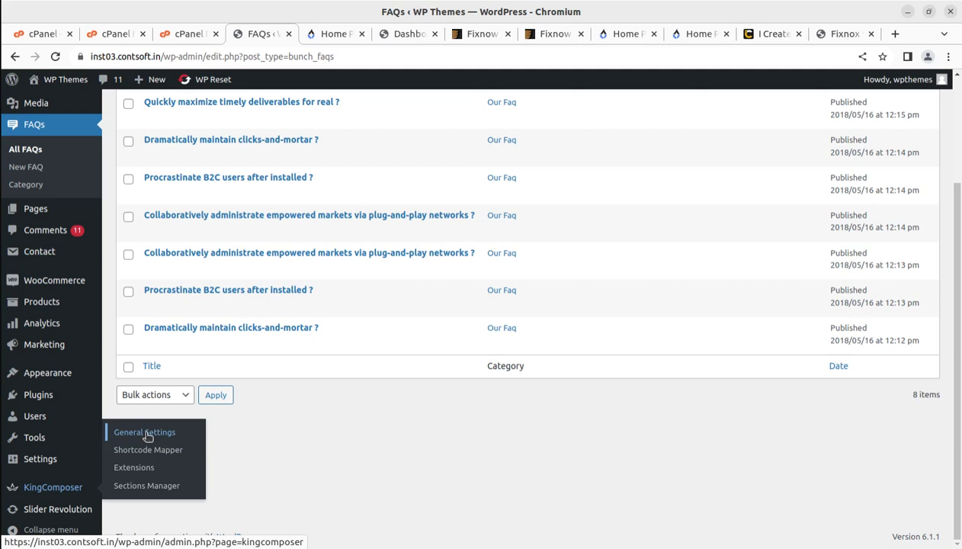
mouse_move(44, 368)
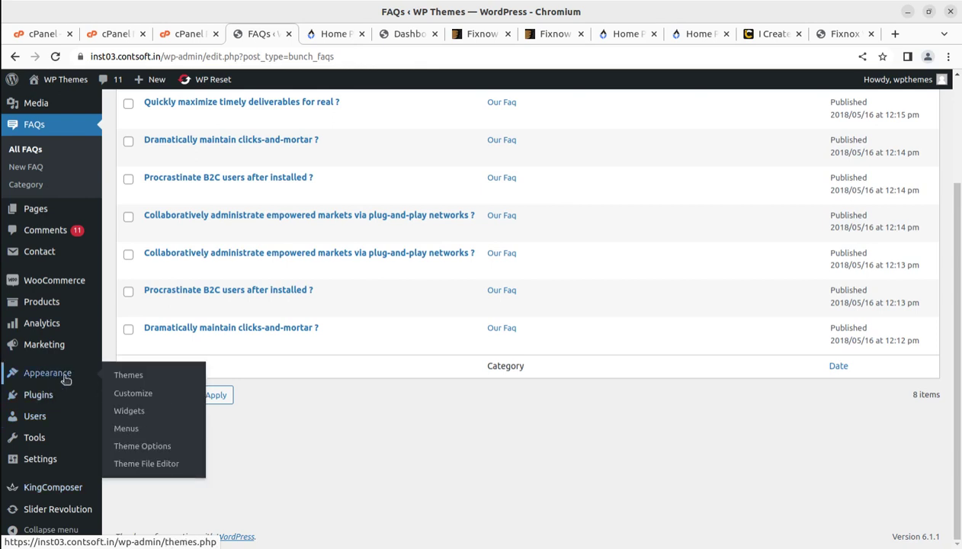
click(138, 446)
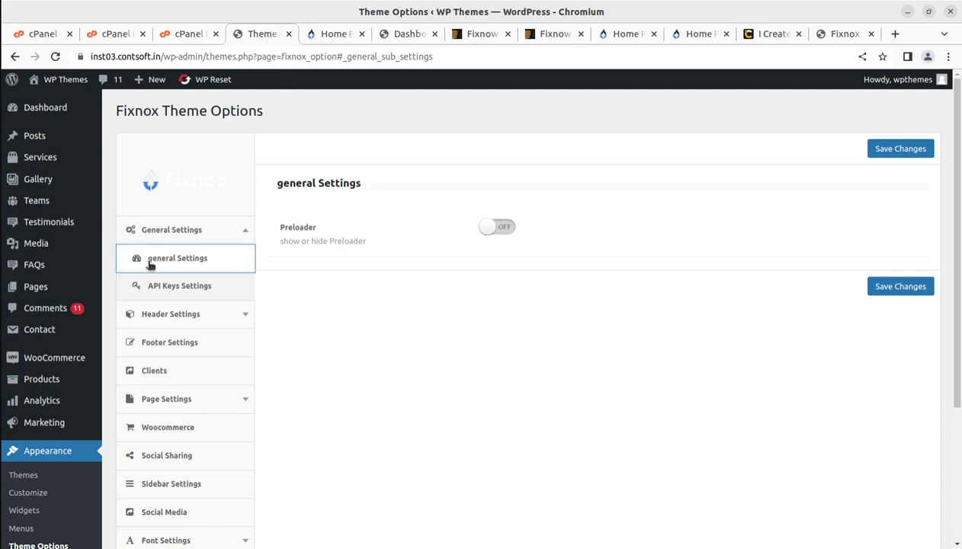
click(169, 287)
click(183, 323)
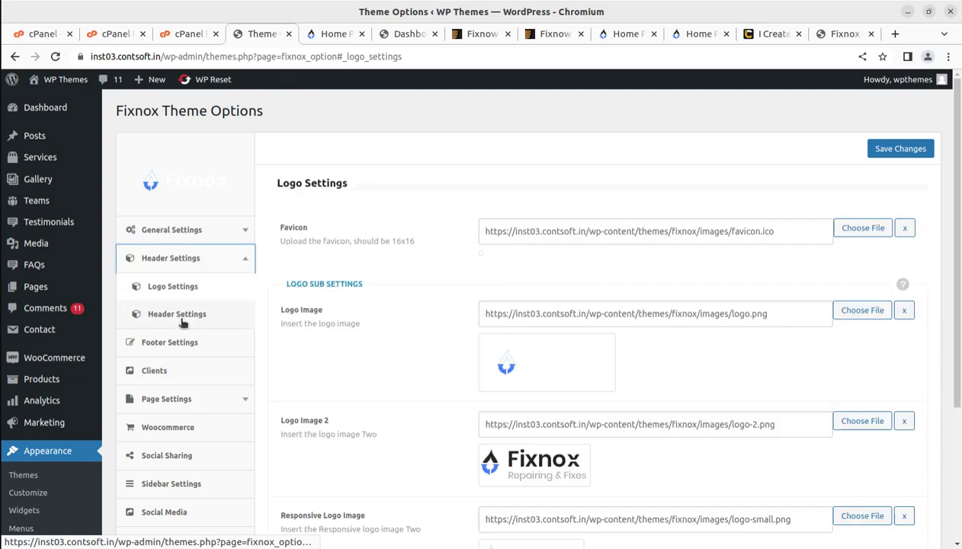
scroll(497, 366, down, 3)
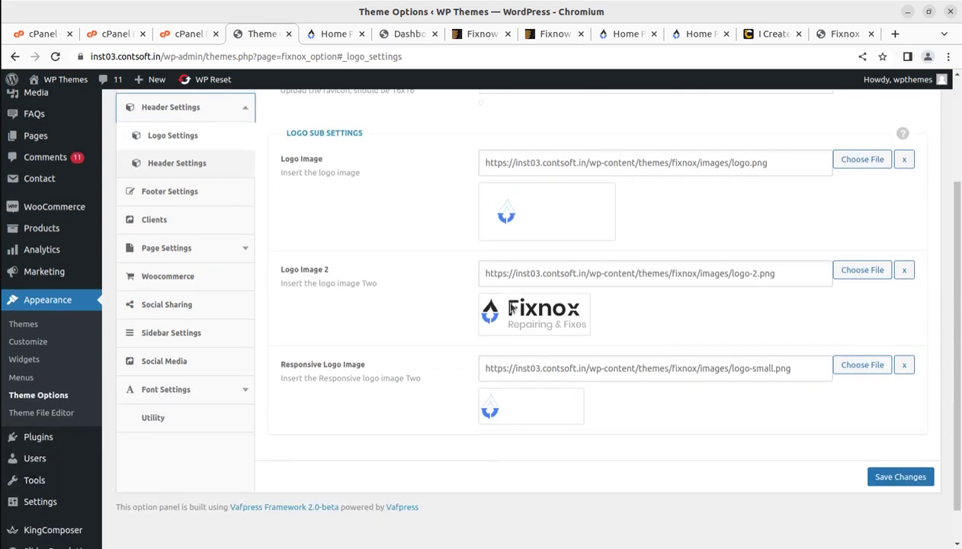
scroll(239, 189, up, 1)
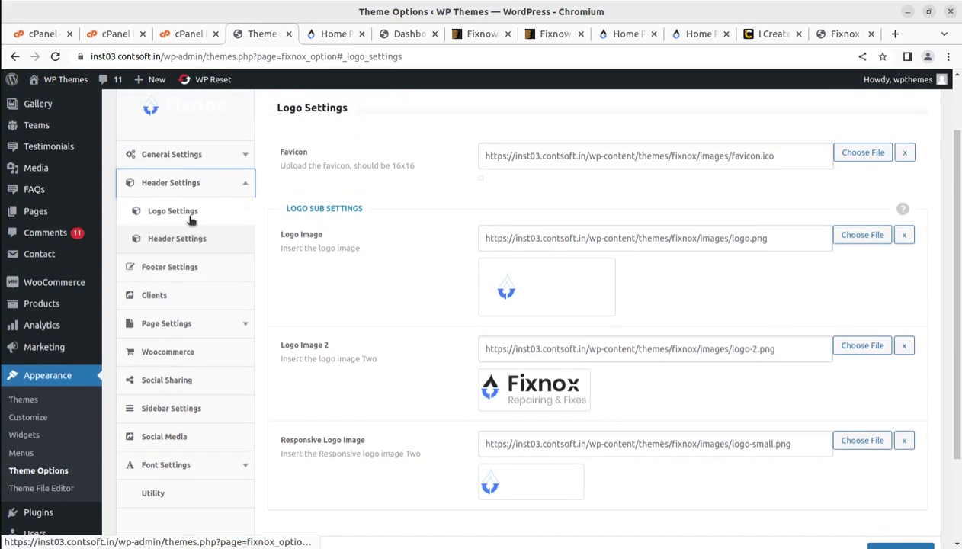
- Review the theme's header settings, including the header styles, contact fields, appointment form options and Contact Form shortcode
click(180, 242)
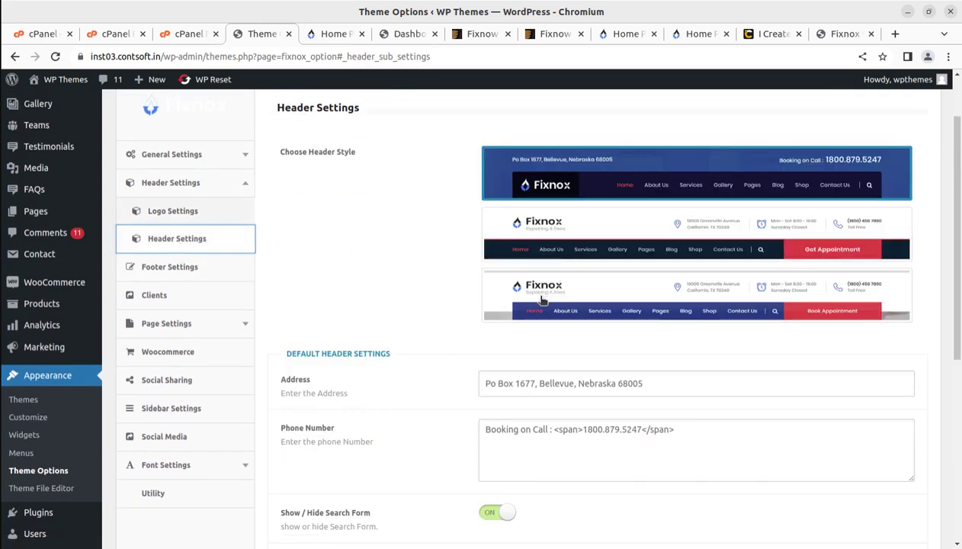
scroll(449, 318, down, 1)
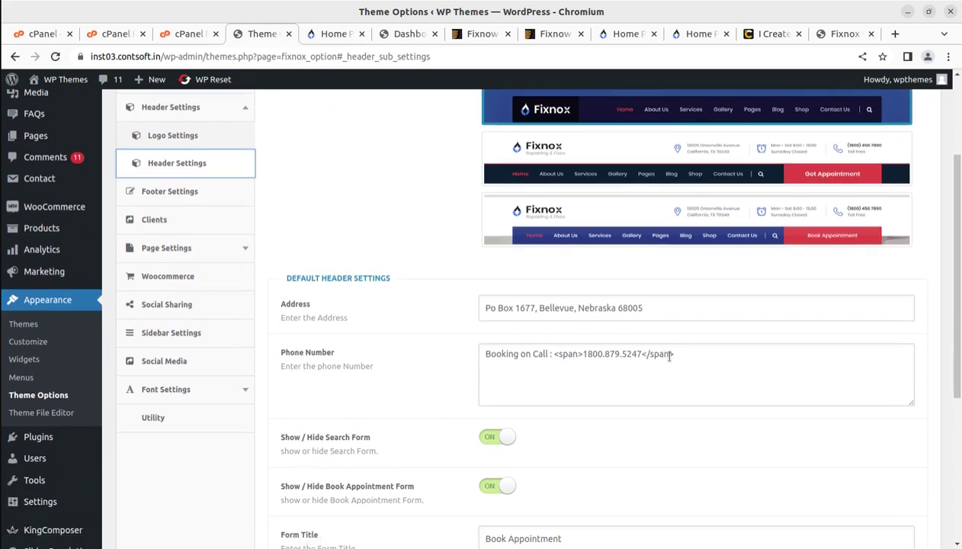
scroll(662, 266, down, 2)
scroll(644, 373, down, 1)
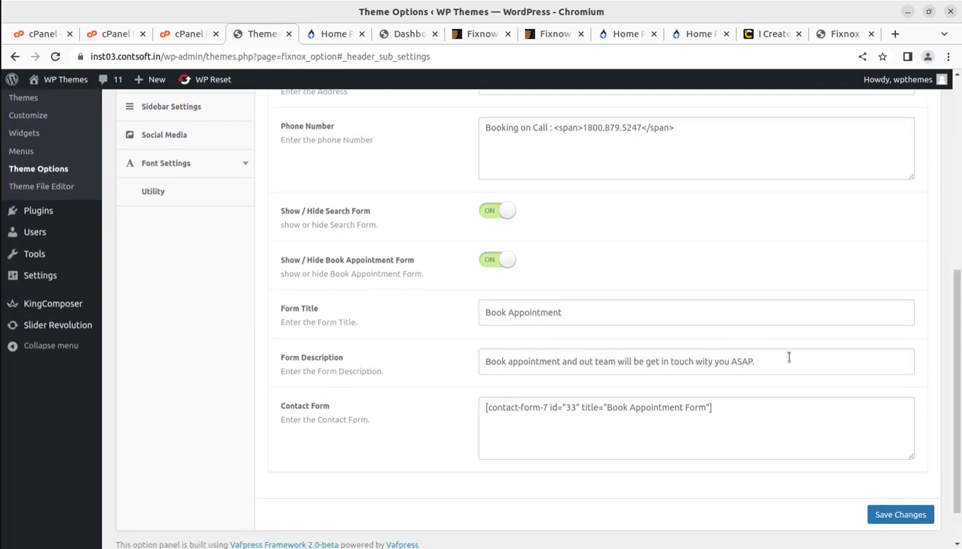
scroll(789, 357, down, 1)
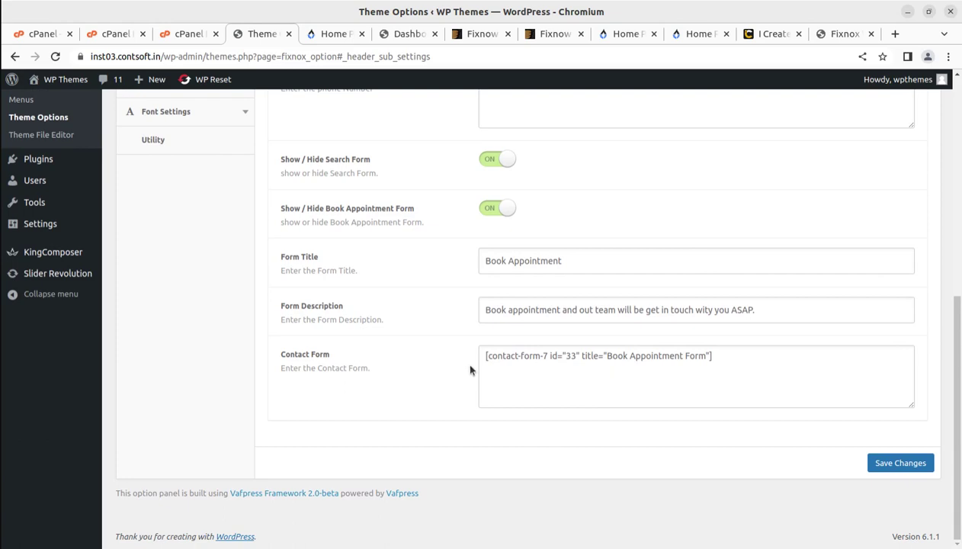
scroll(470, 366, up, 3)
scroll(569, 397, down, 3)
drag(766, 362, 459, 359)
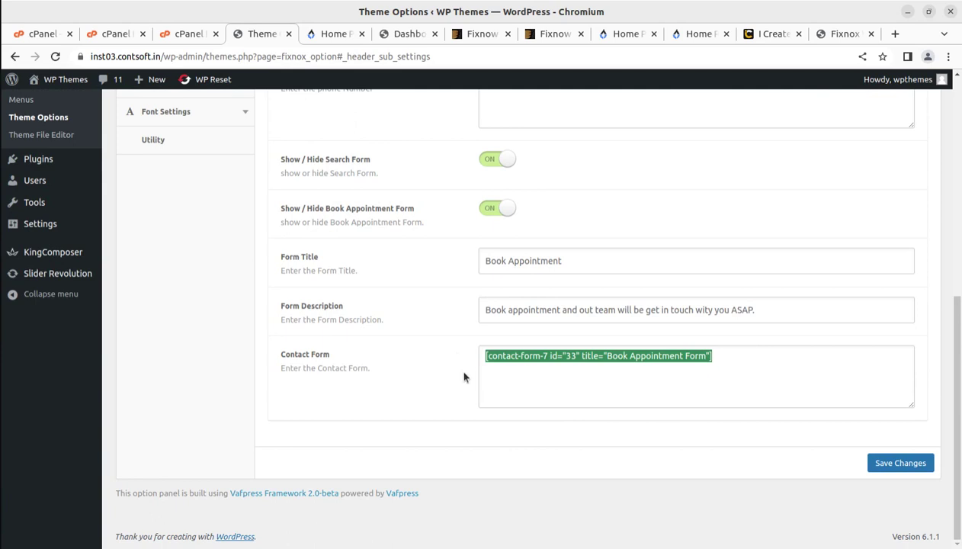
click(445, 392)
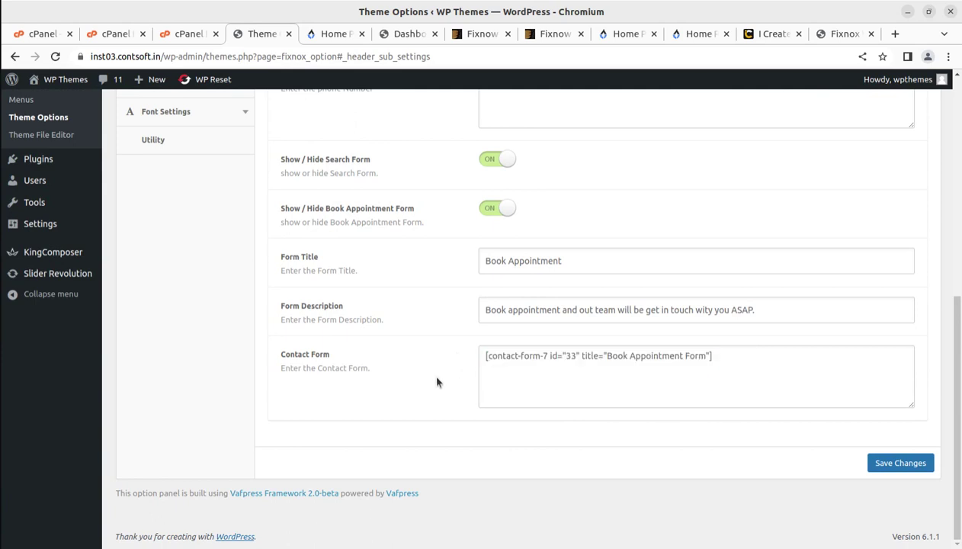
- Look over the Clients, Page Settings and Woocommerce sections of the theme options
scroll(385, 320, up, 3)
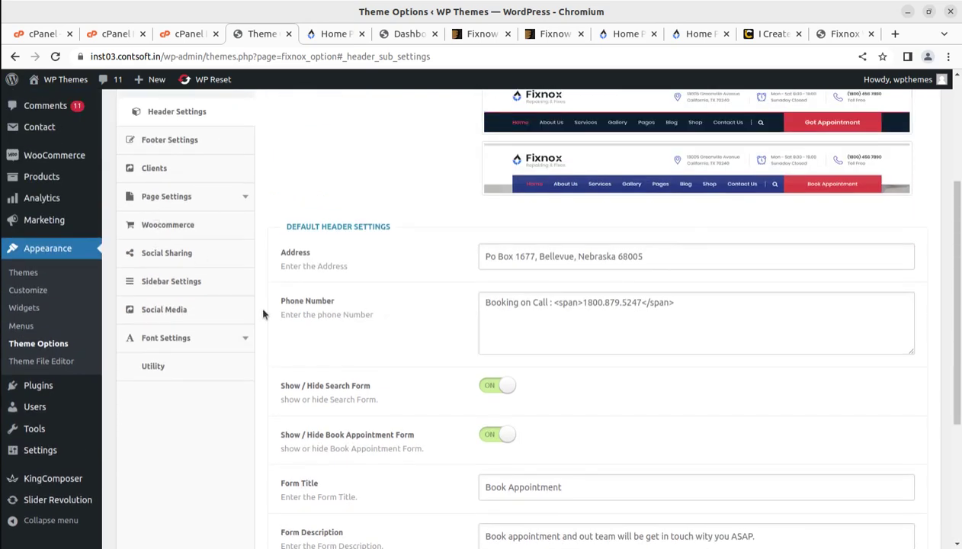
scroll(251, 305, up, 2)
click(180, 294)
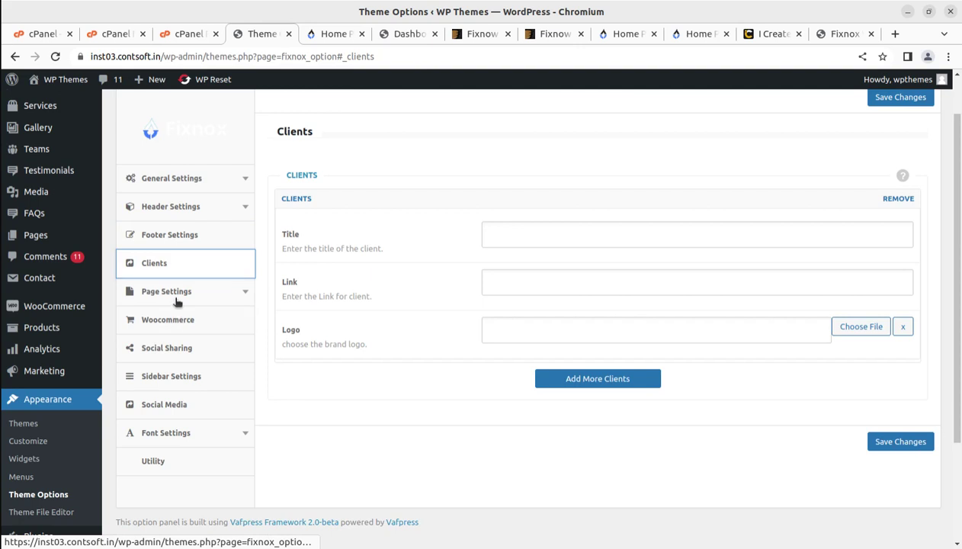
click(172, 294)
scroll(201, 319, down, 2)
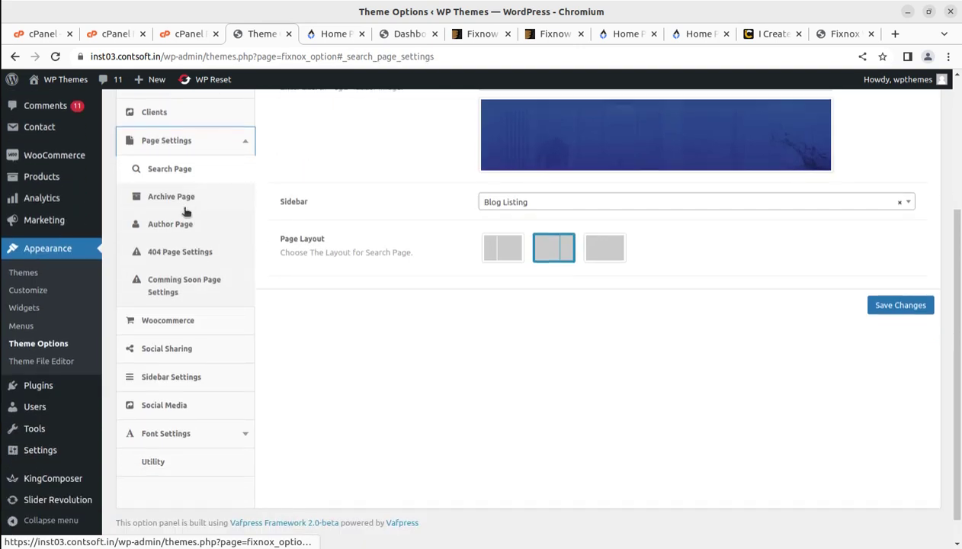
click(182, 321)
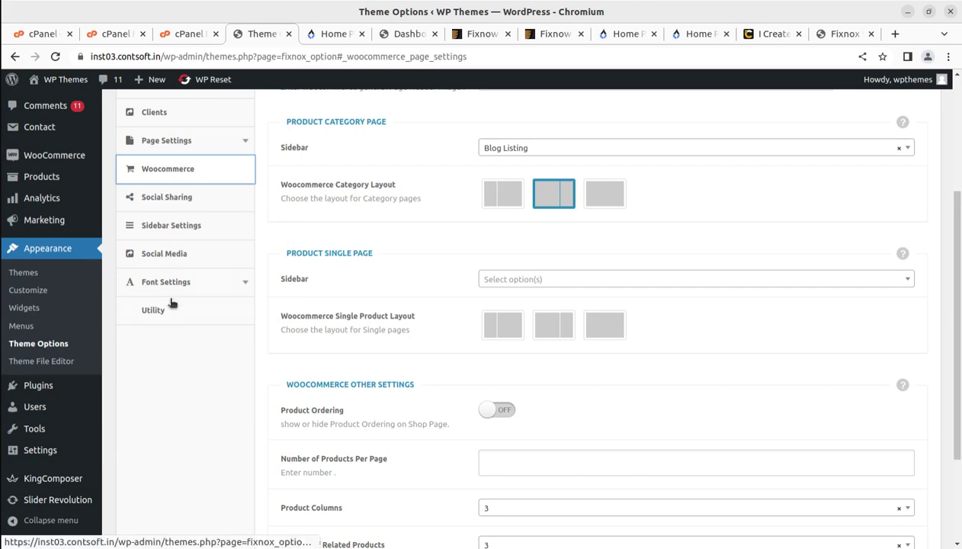
scroll(171, 338, up, 3)
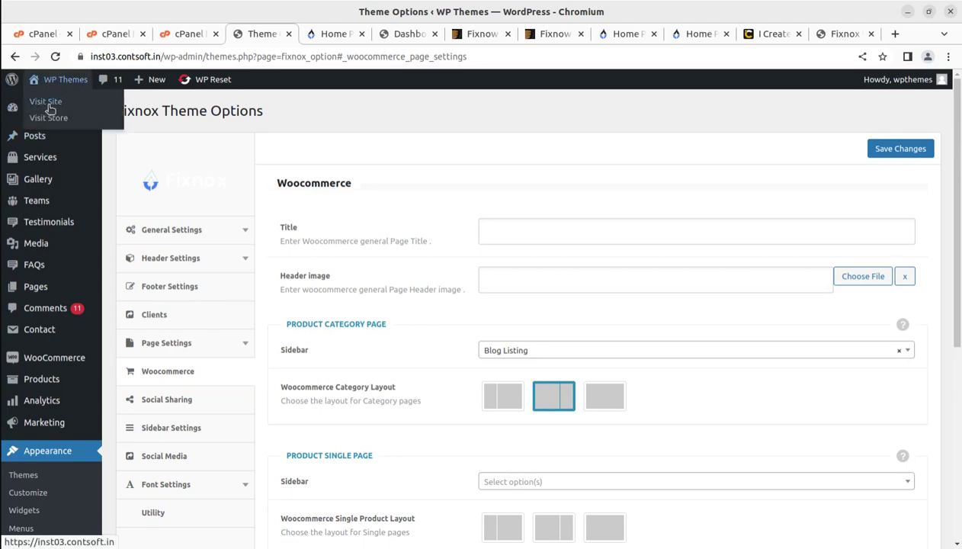
- Open the live site in a separate browser tab and load its home page in the KingComposer editor
middle_click(47, 104)
click(298, 34)
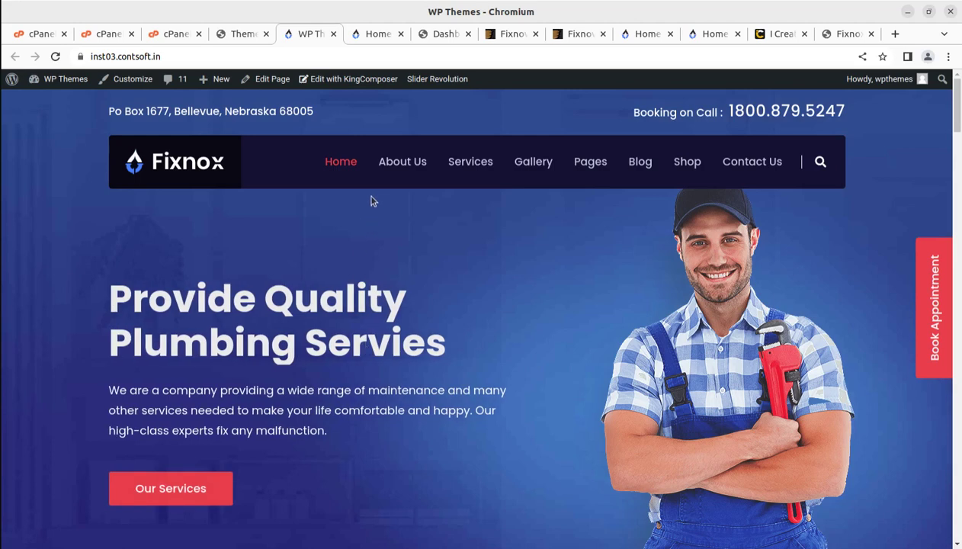
click(340, 83)
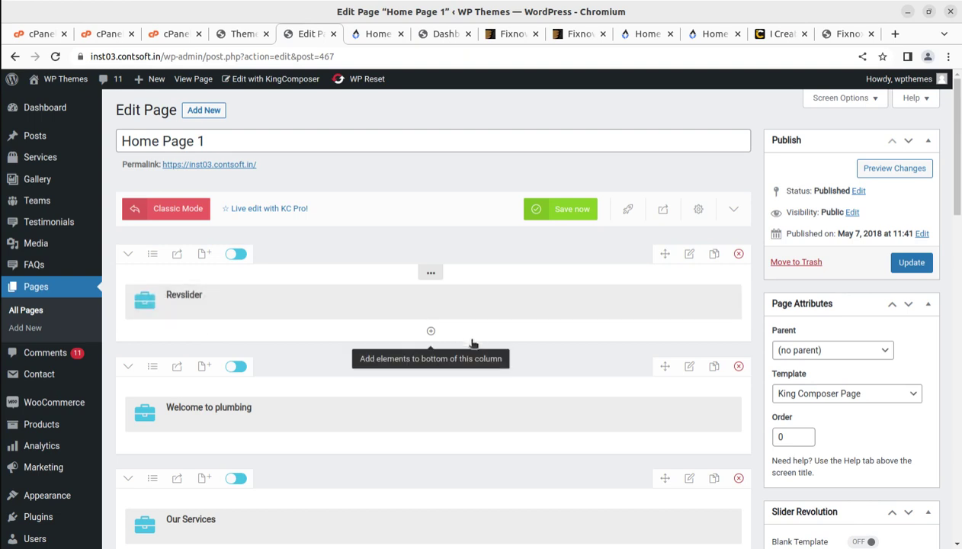
- Open the settings of the Welcome to plumbing element, review its title, text, phone and icon fields, and close them without saving
scroll(450, 335, down, 2)
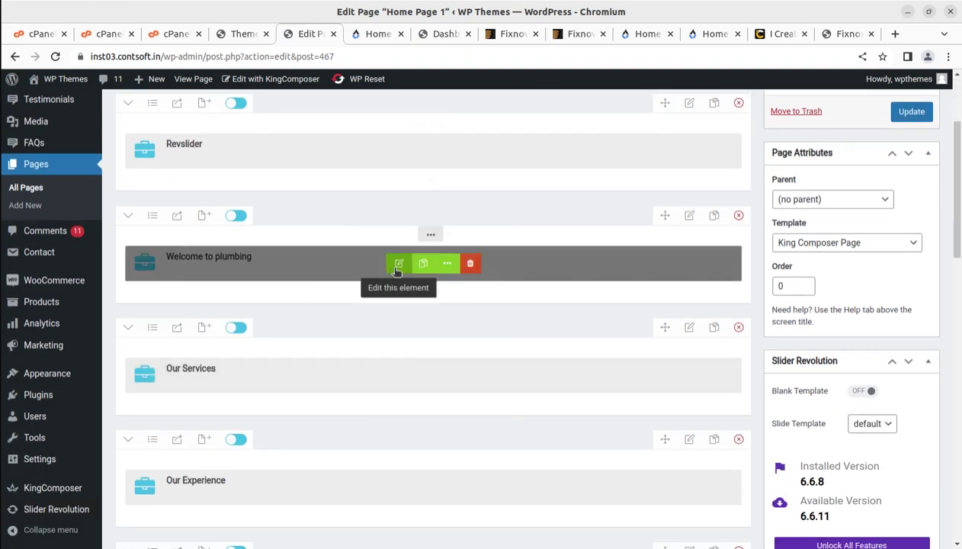
click(400, 264)
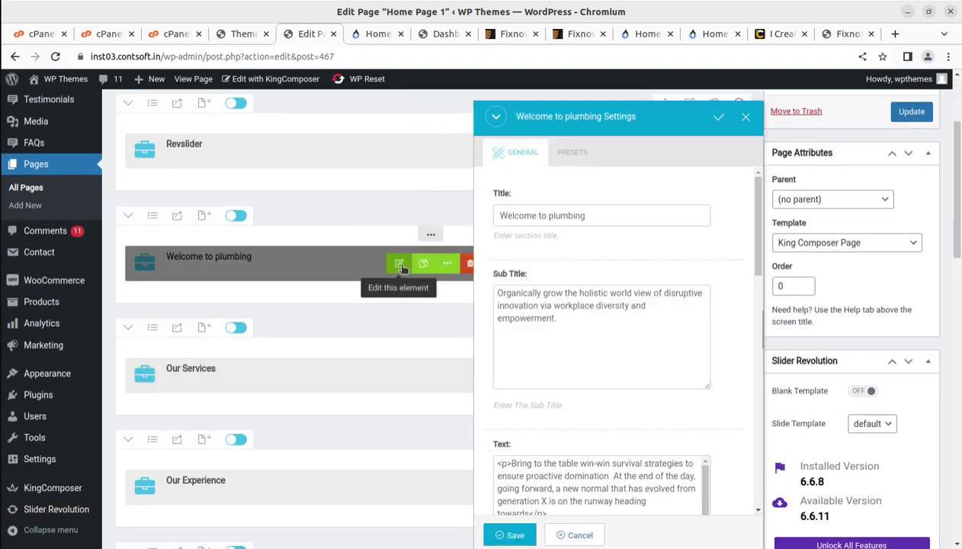
scroll(555, 266, down, 3)
scroll(642, 237, down, 2)
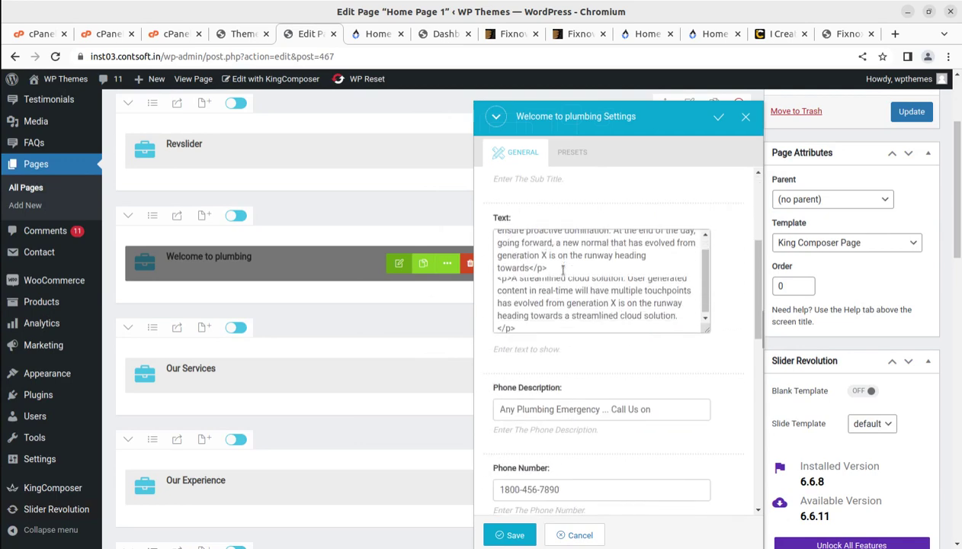
scroll(642, 237, down, 10)
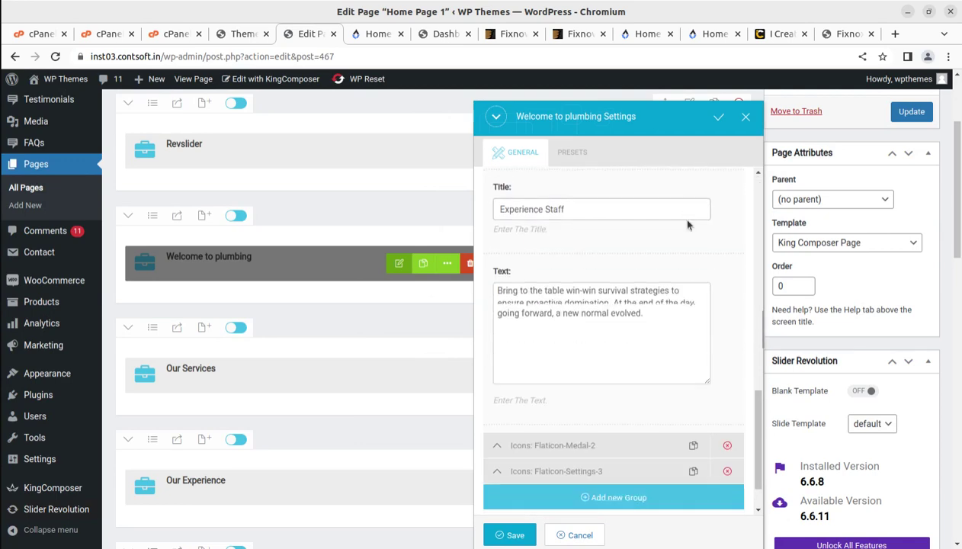
click(746, 116)
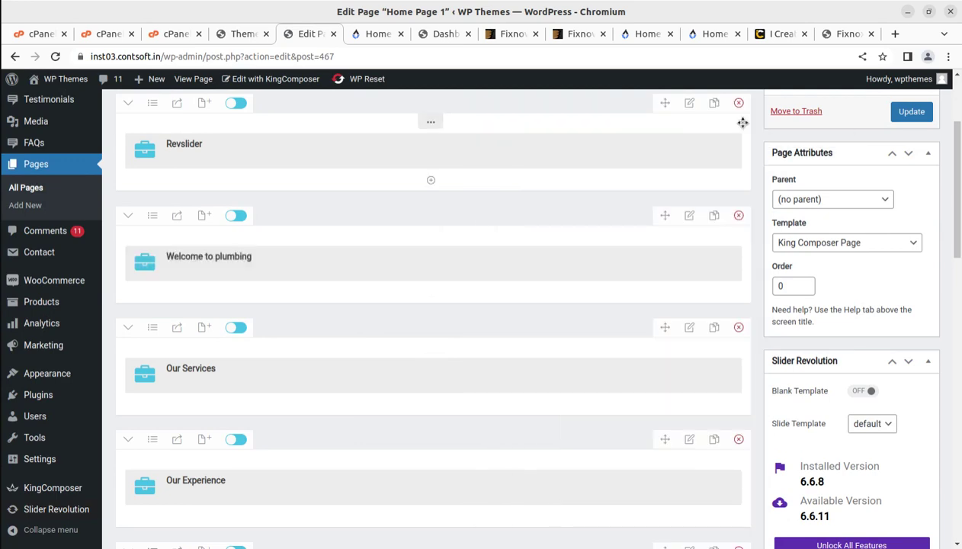
- Look through the remaining sections of Home Page 1 down to its layout and header settings
scroll(412, 338, down, 3)
scroll(413, 337, down, 6)
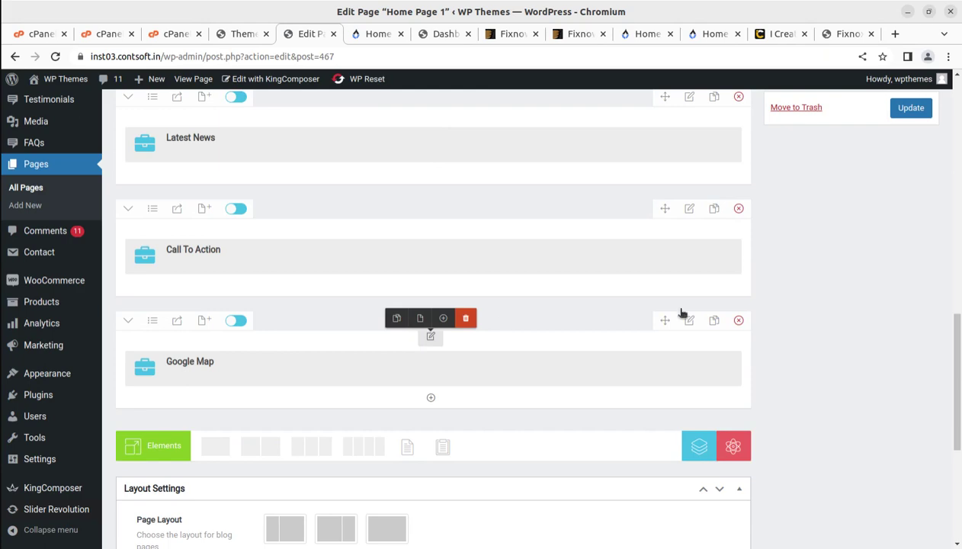
scroll(348, 326, down, 5)
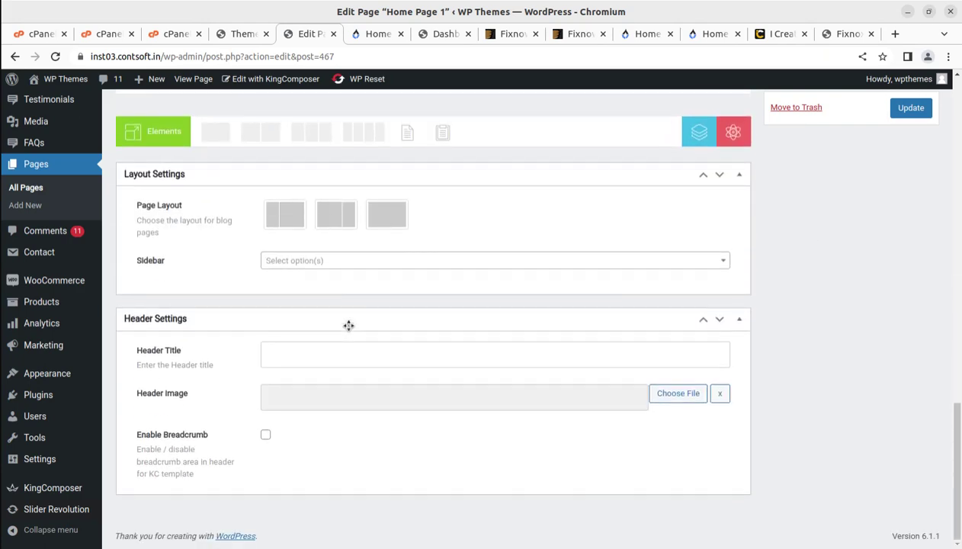
scroll(349, 326, up, 15)
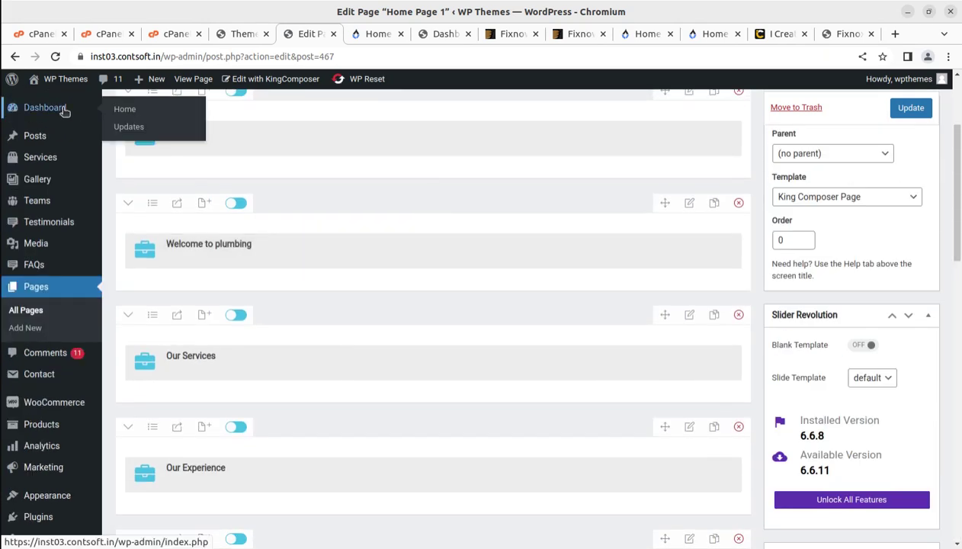
- Leave the page editor for the WordPress dashboard and open the live Fixnox site in a new browser tab
click(65, 111)
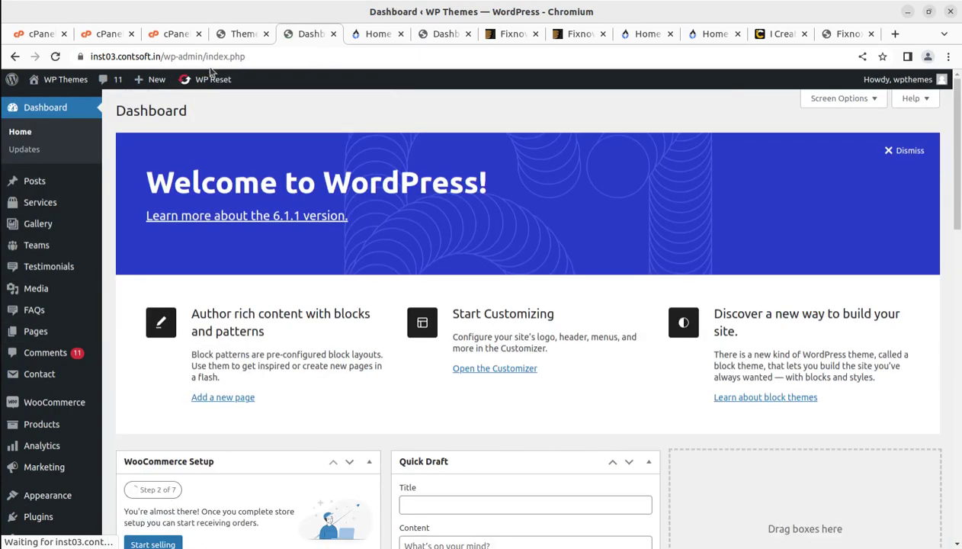
mouse_move(65, 79)
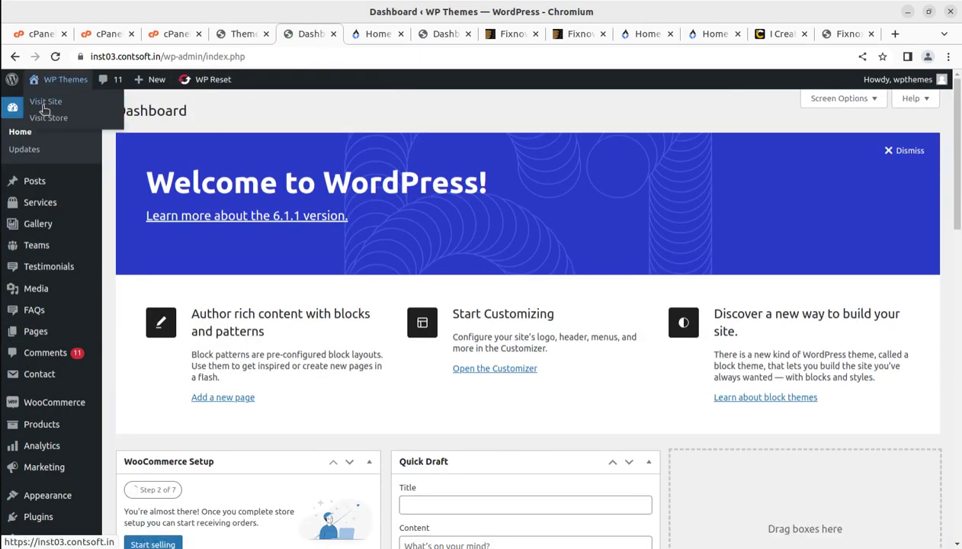
middle_click(44, 107)
click(335, 33)
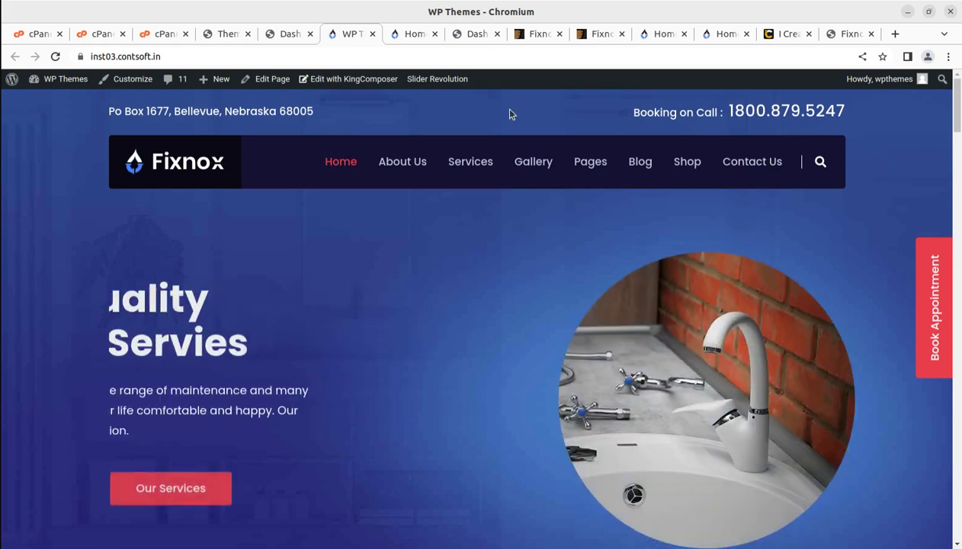
- Look over the beginning of the i-Create website's home page, and return to the live Fixnox site
click(767, 33)
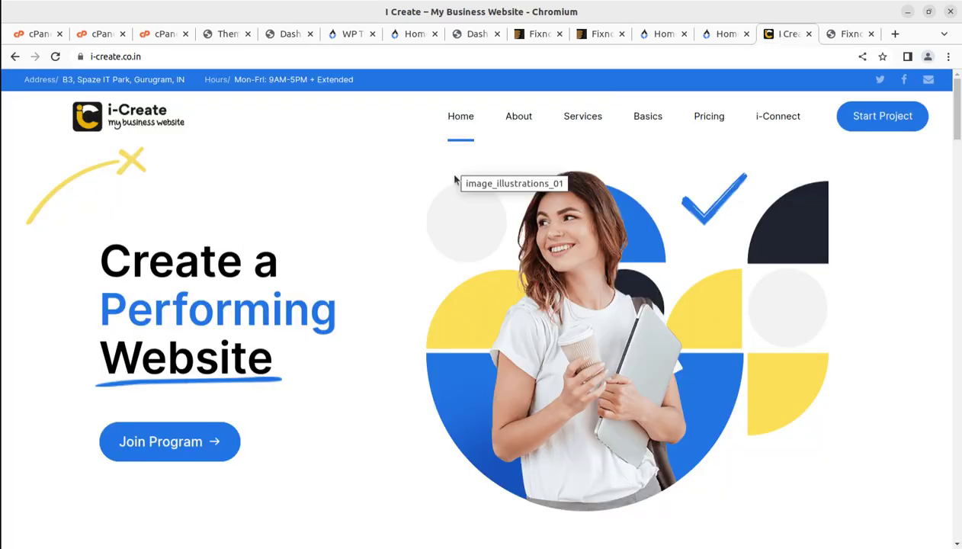
scroll(461, 191, down, 2)
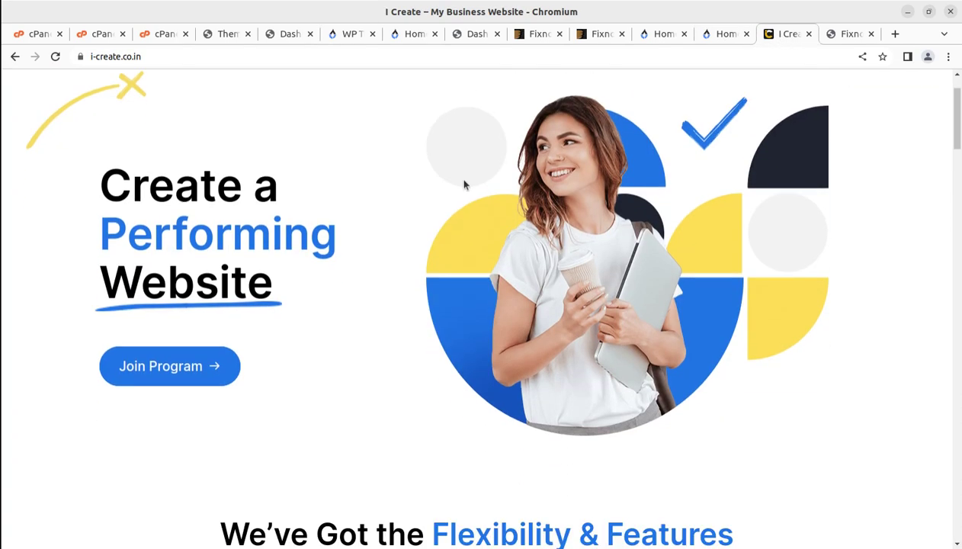
click(298, 38)
click(347, 36)
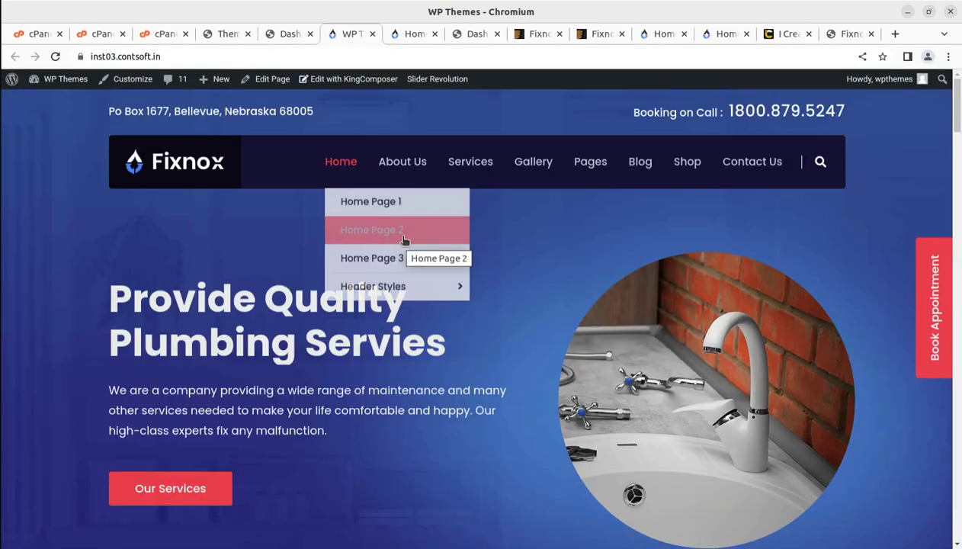